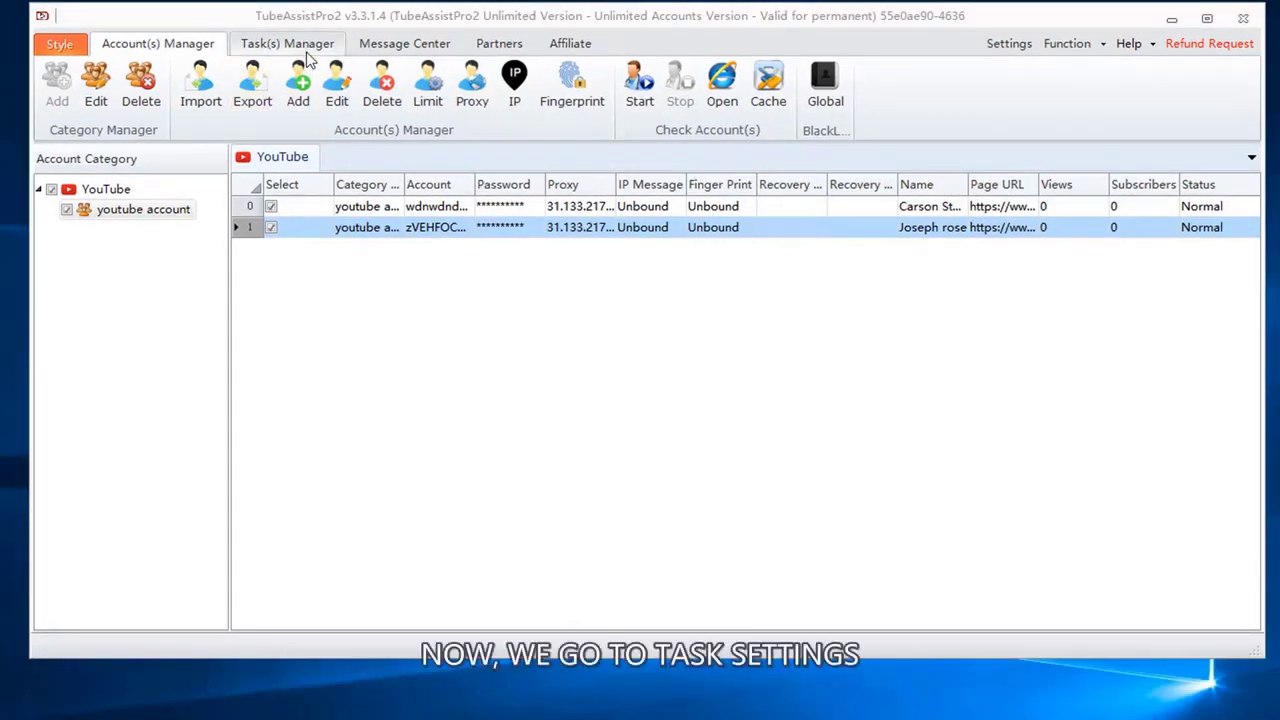
- Go to the Task(s) Manager, cancel a new-task dialog, and select the YouTube task 'task'
{"action": "left_click", "coordinate": [290, 44]}
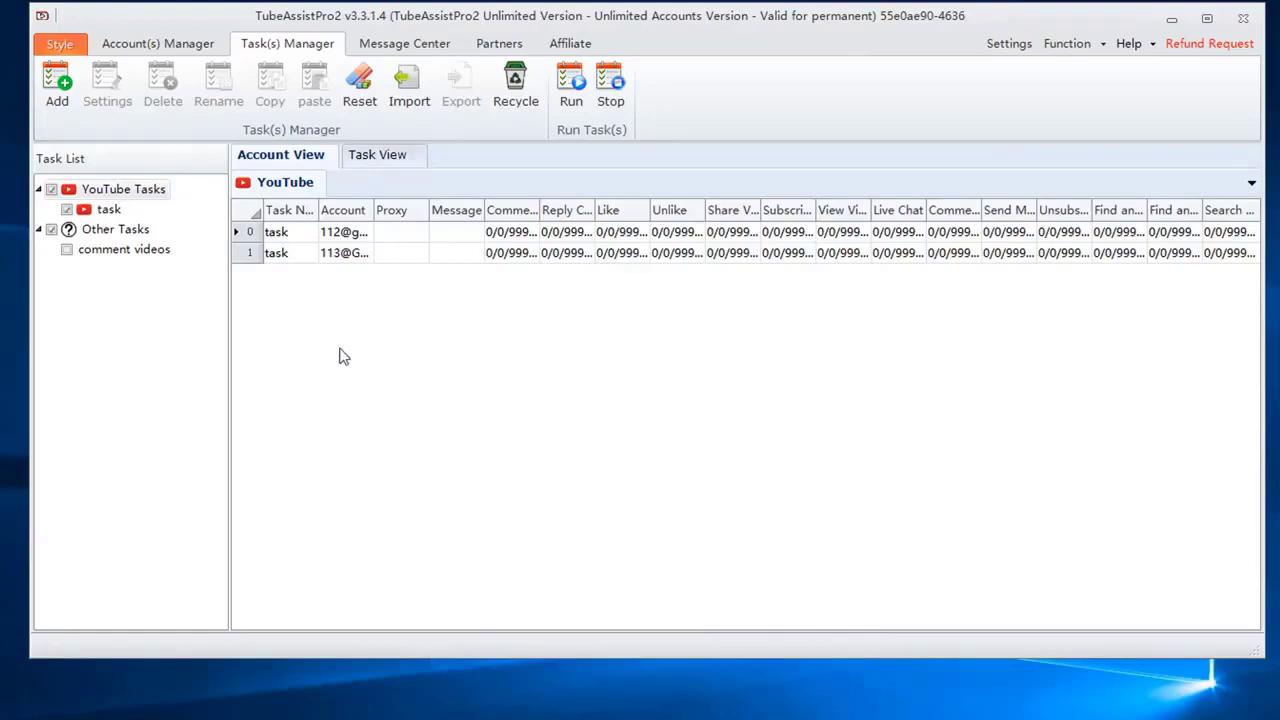
{"action": "left_click", "coordinate": [114, 192]}
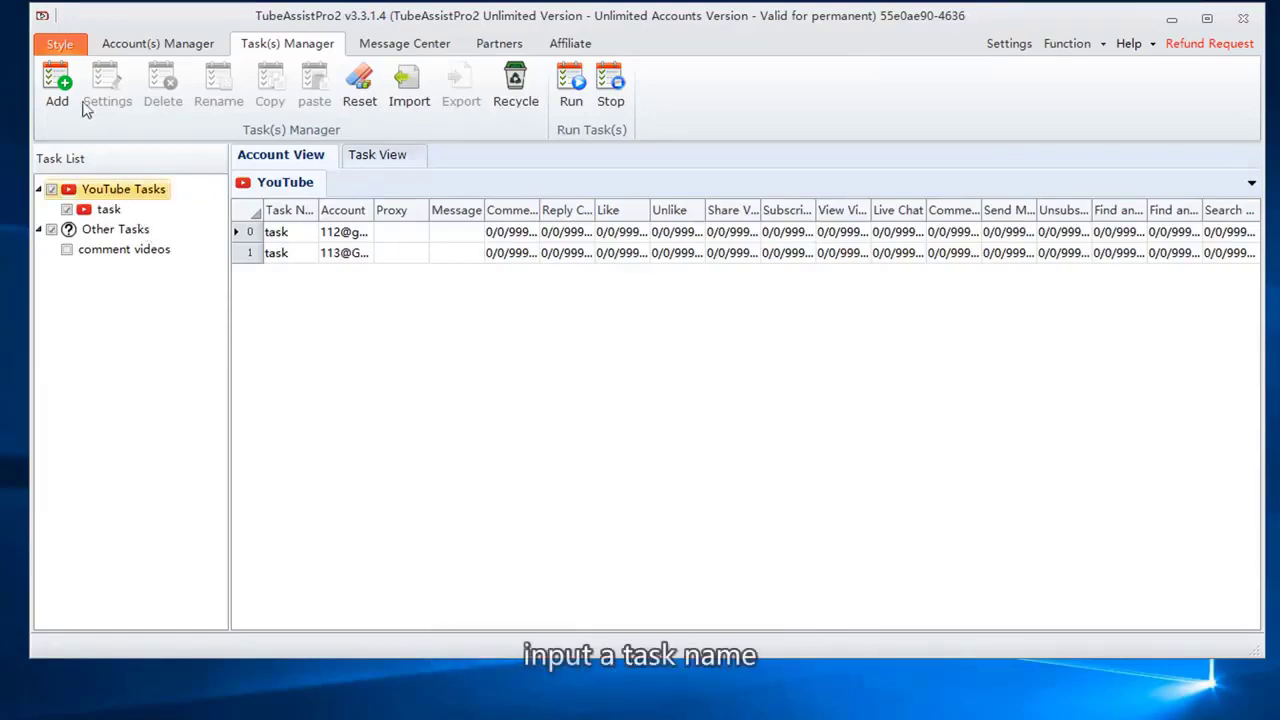
{"action": "left_click", "coordinate": [57, 85]}
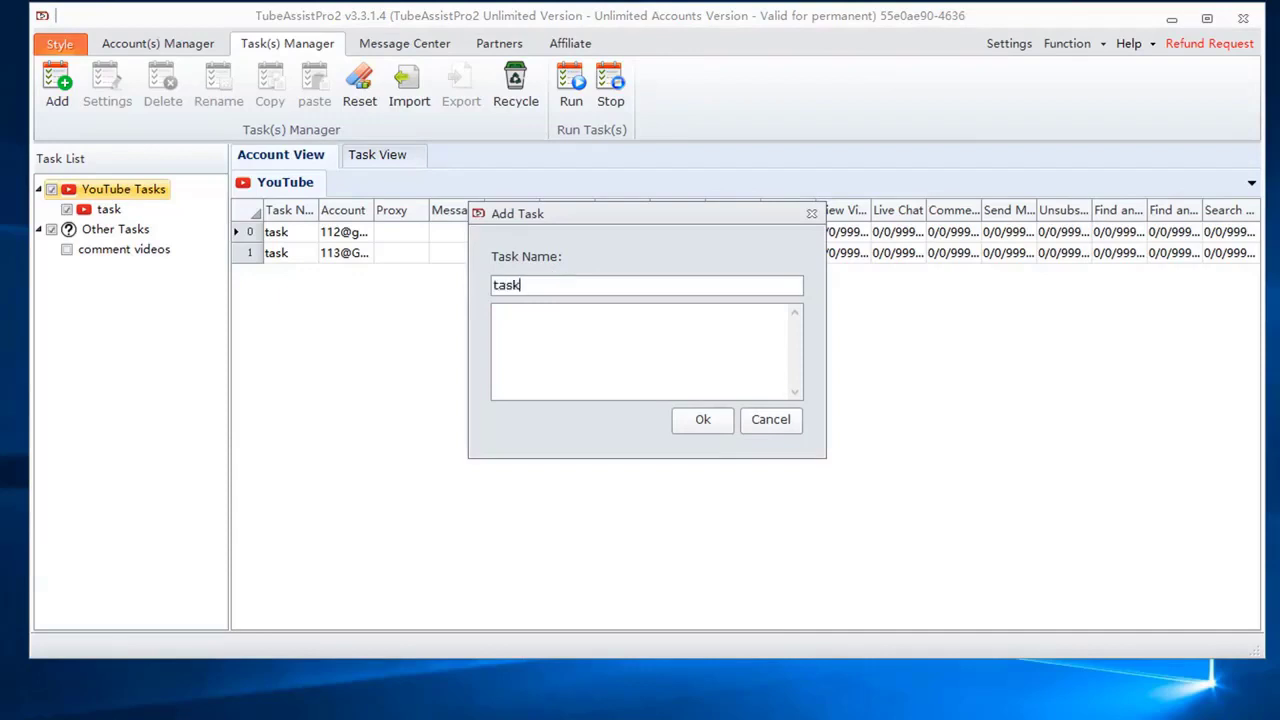
{"action": "left_click", "coordinate": [755, 425]}
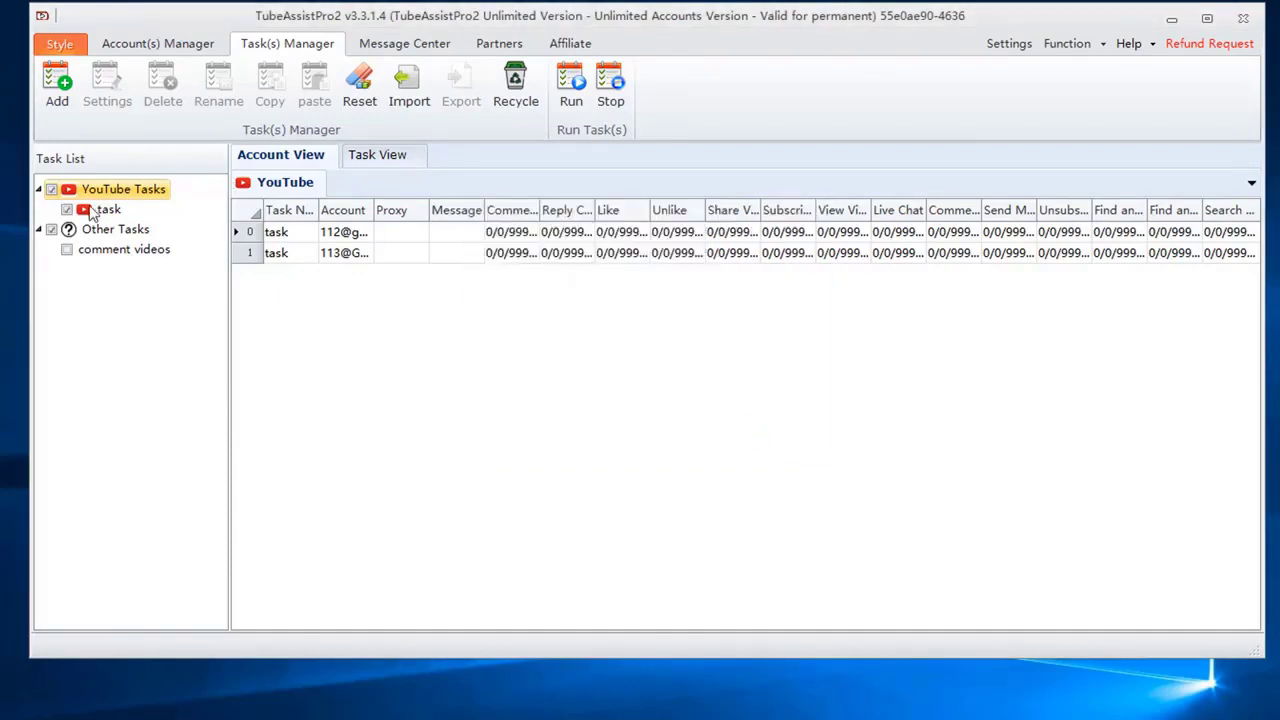
{"action": "left_click", "coordinate": [92, 211]}
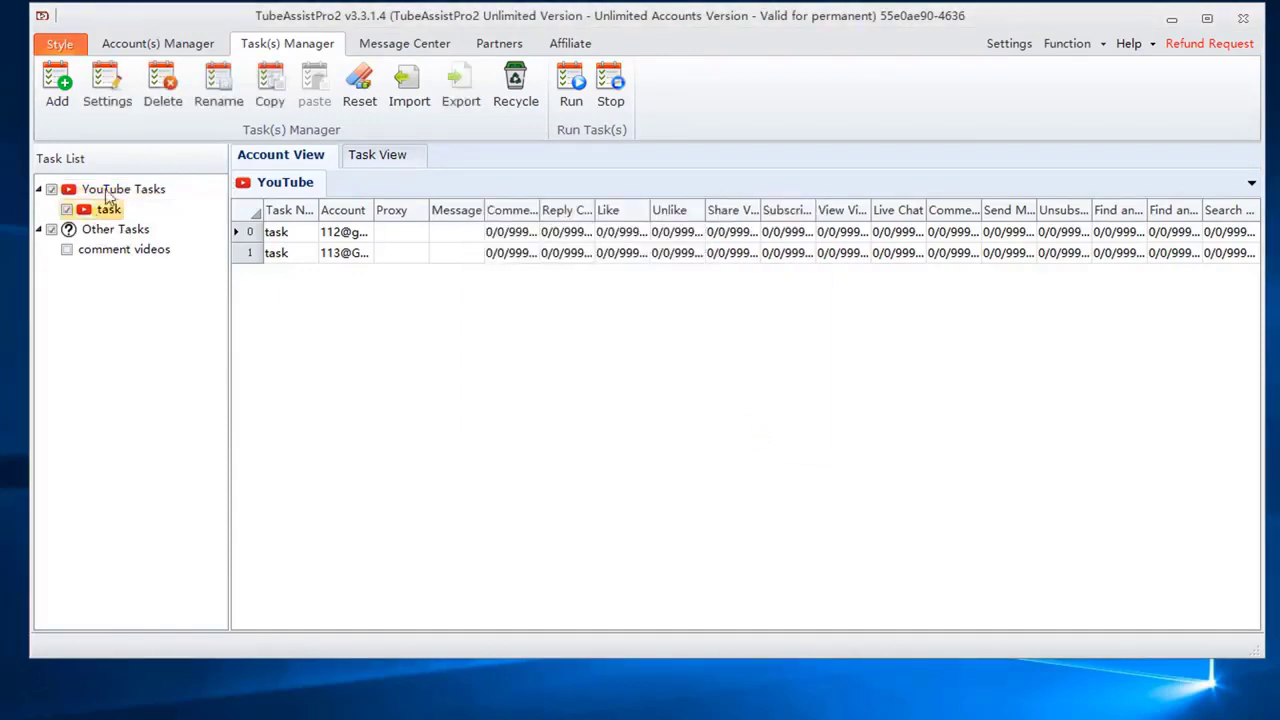
- Export the task to the Desktop as task.json in JSON format
{"action": "left_click", "coordinate": [467, 100]}
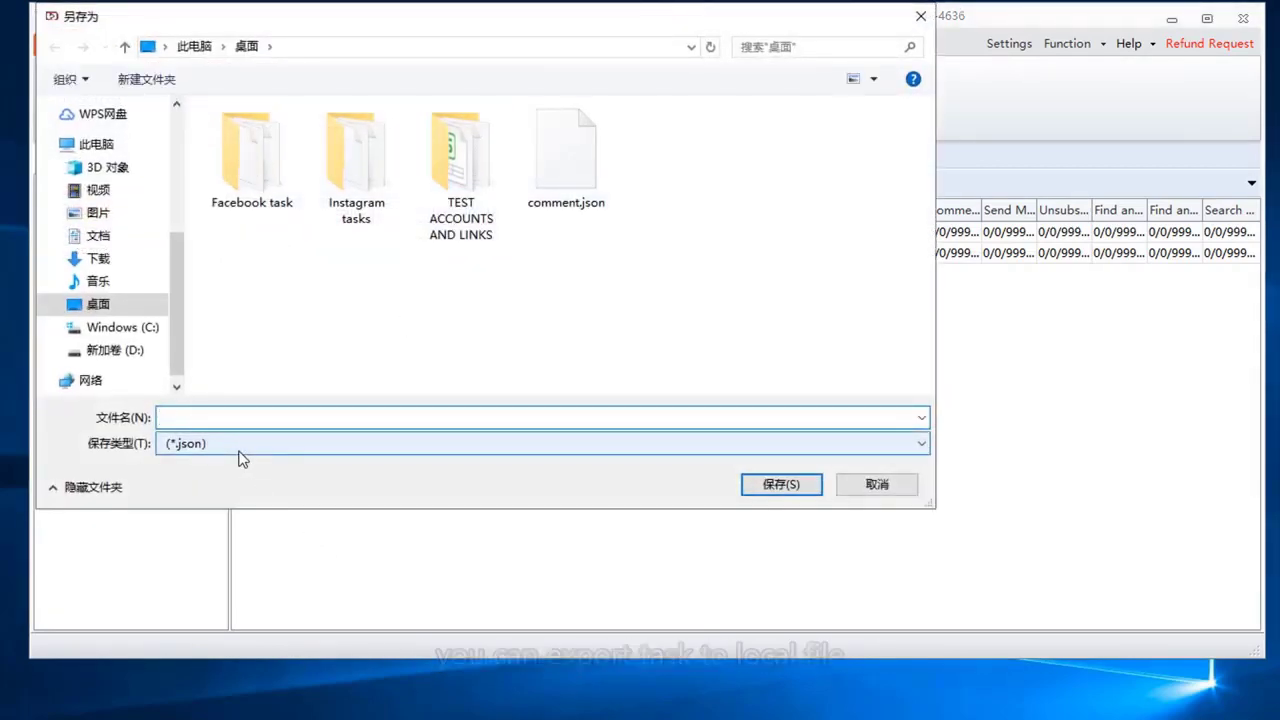
{"action": "left_click", "coordinate": [240, 457]}
{"action": "left_click", "coordinate": [238, 465]}
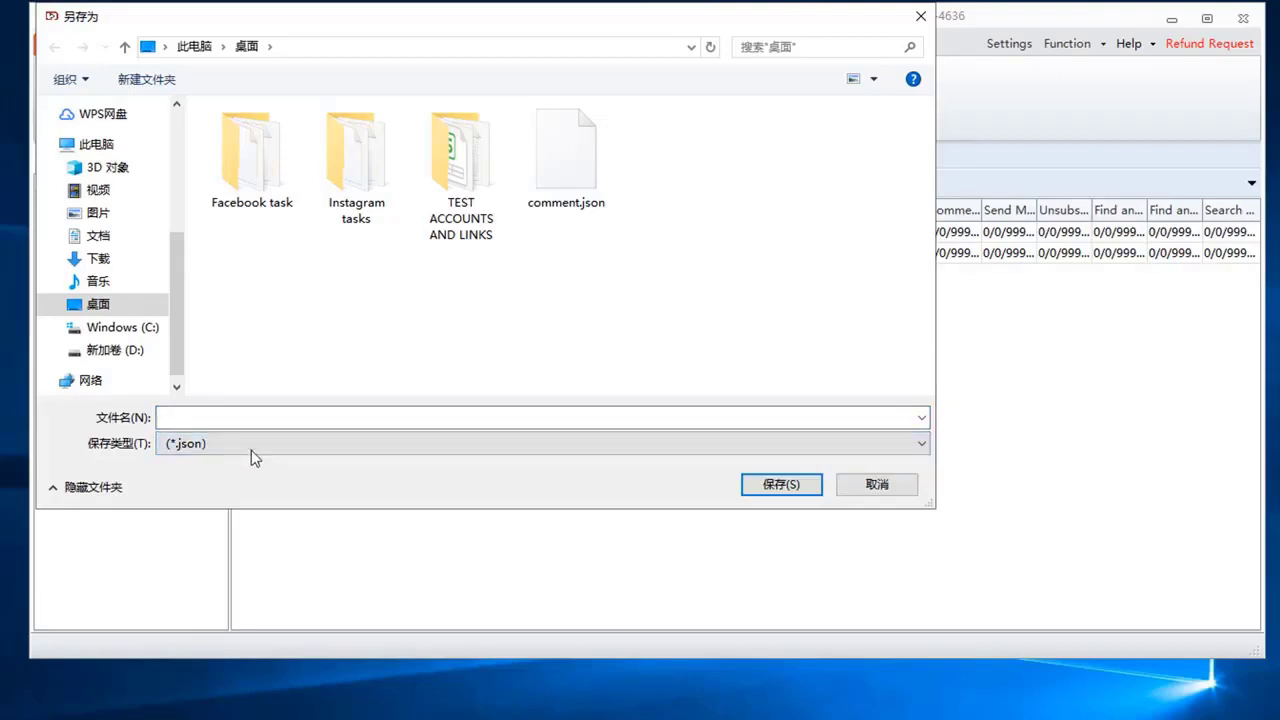
{"action": "left_click", "coordinate": [329, 413]}
{"action": "type", "text": "task"}
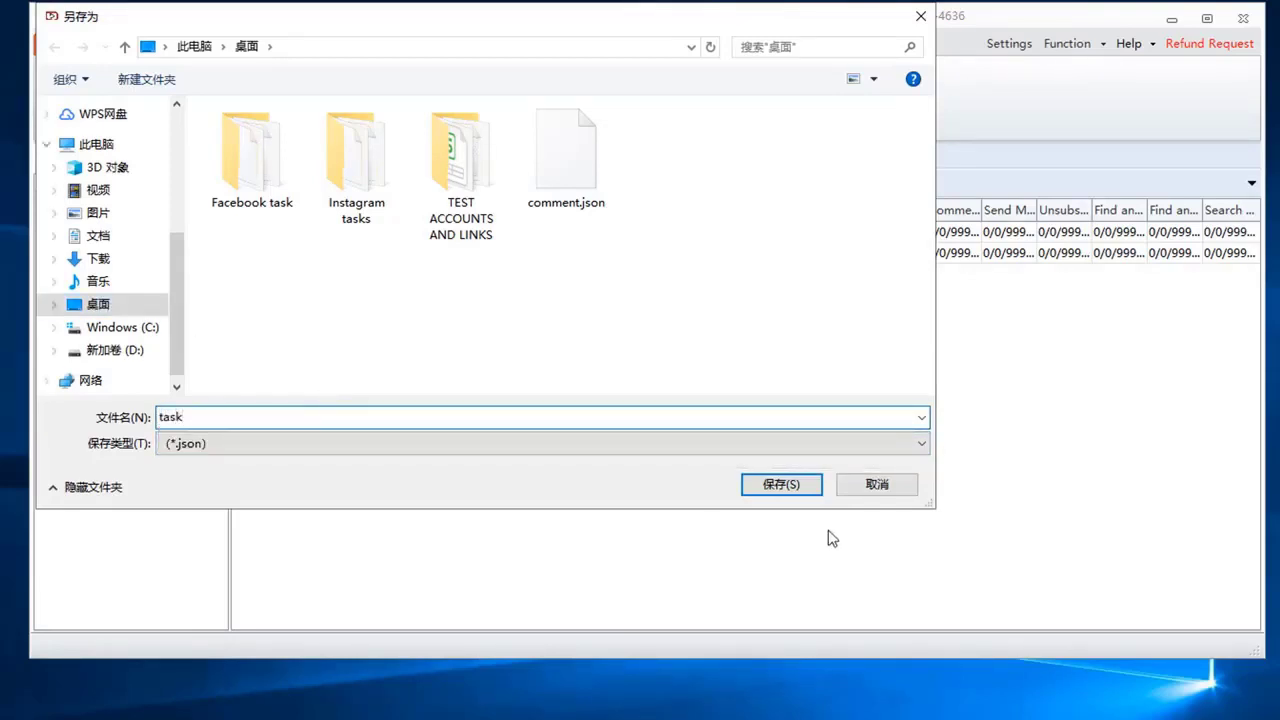
{"action": "left_click", "coordinate": [795, 484]}
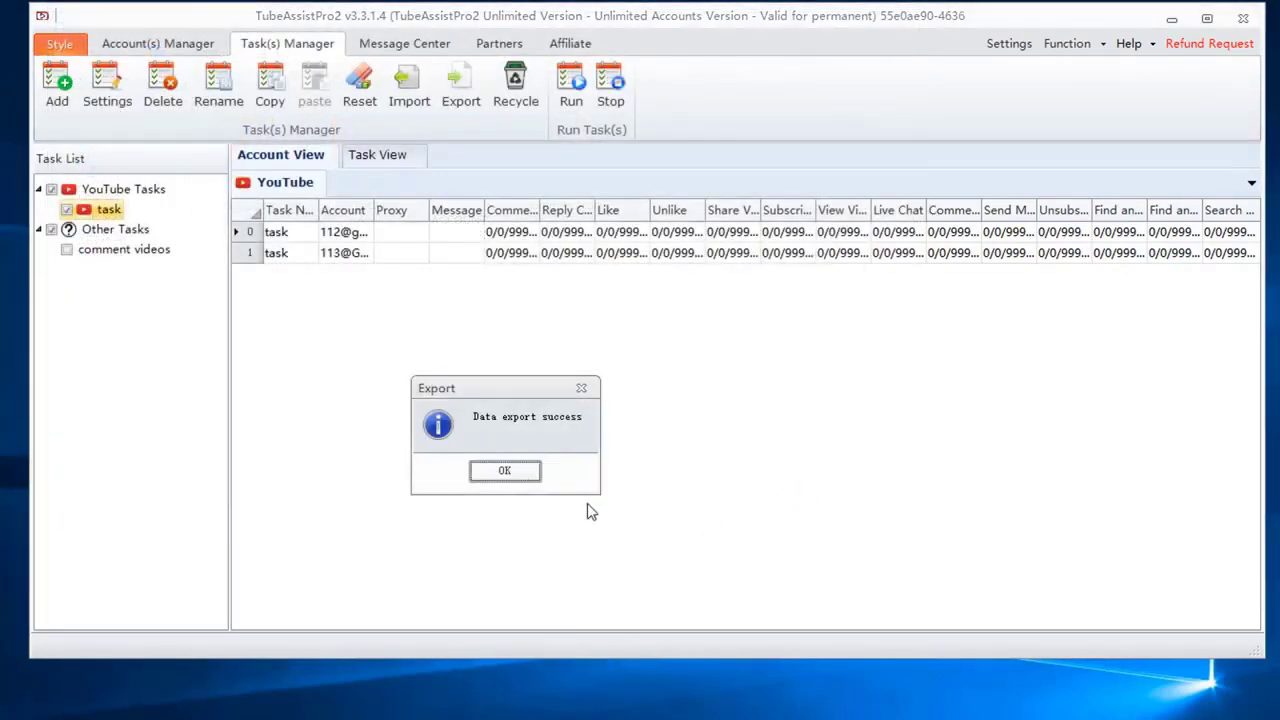
{"action": "left_click", "coordinate": [504, 470]}
- Import task.json back, then delete the duplicated task copy
{"action": "left_click", "coordinate": [409, 87]}
{"action": "left_click", "coordinate": [668, 170]}
{"action": "left_click", "coordinate": [776, 486]}
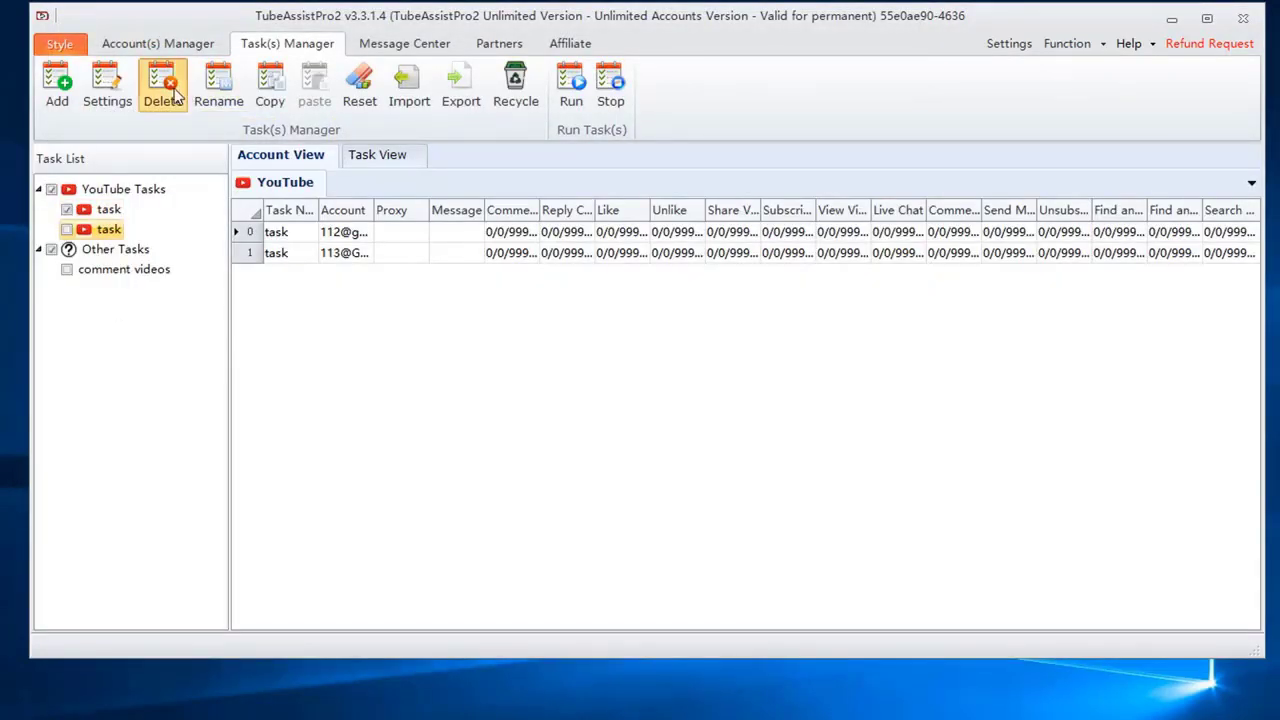
{"action": "left_click", "coordinate": [163, 88]}
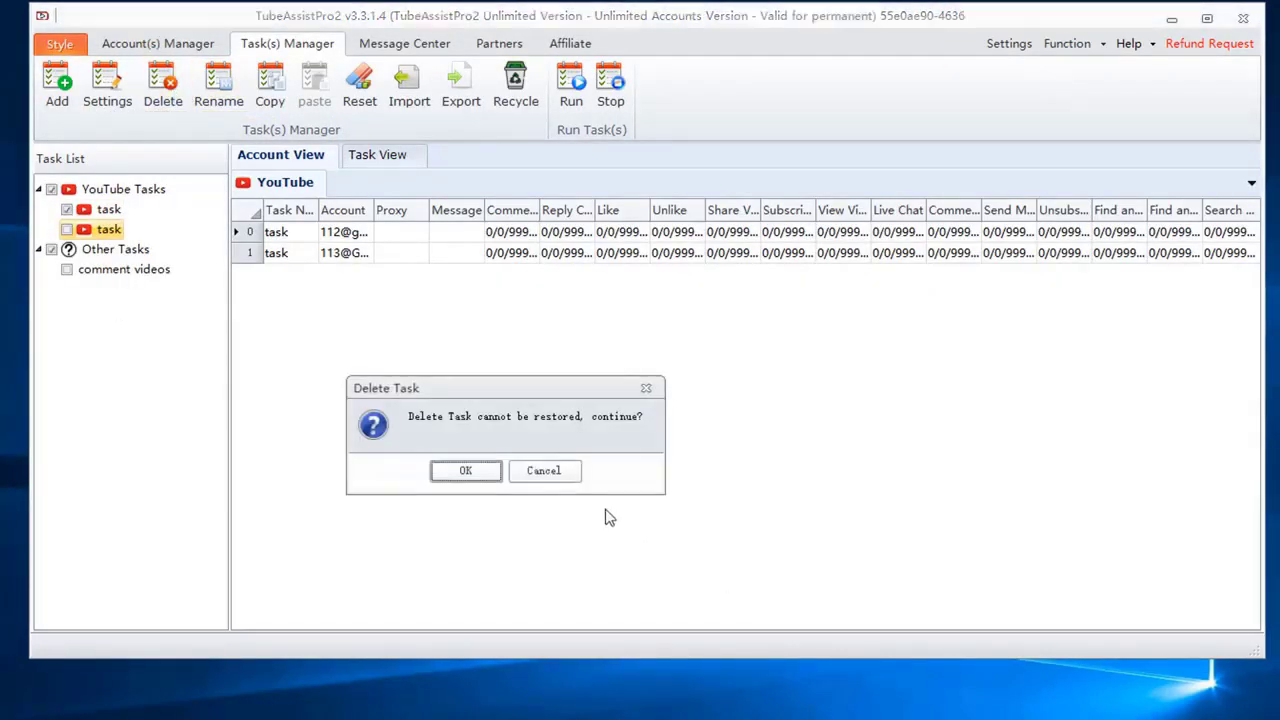
{"action": "left_click", "coordinate": [482, 476]}
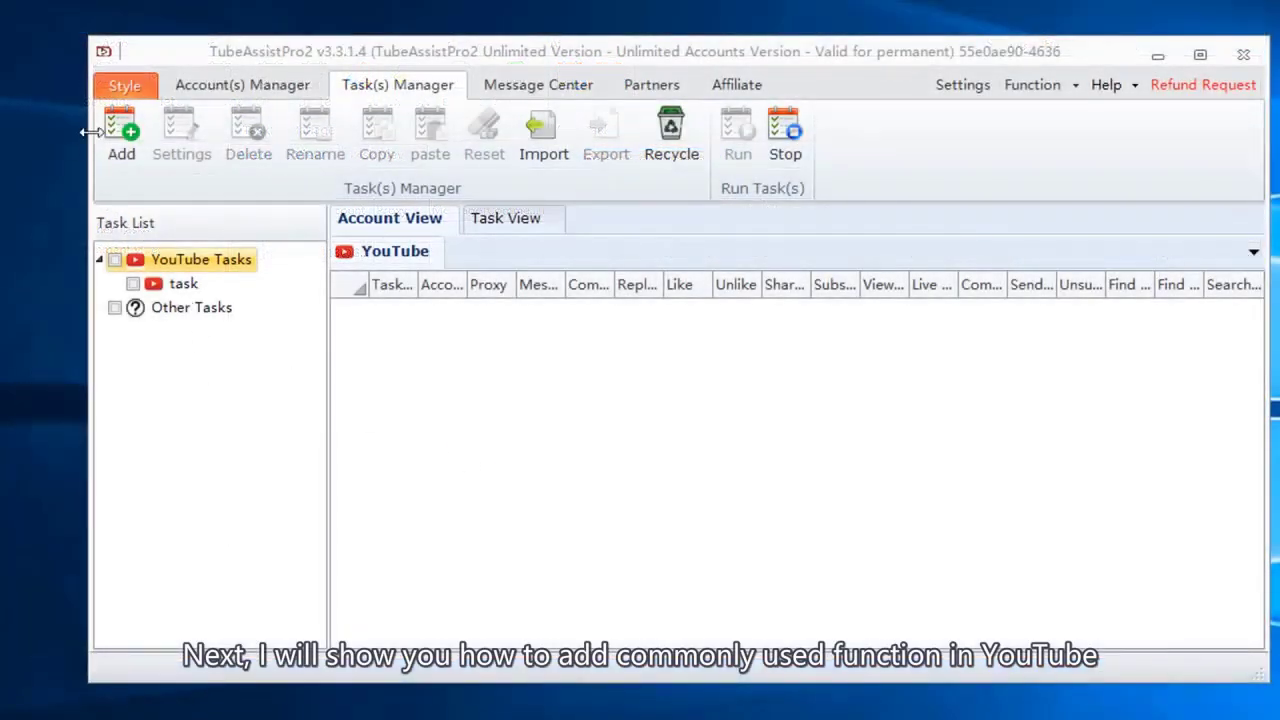
- Create a new YouTube task named 'Comment videos'
{"action": "left_click", "coordinate": [110, 140]}
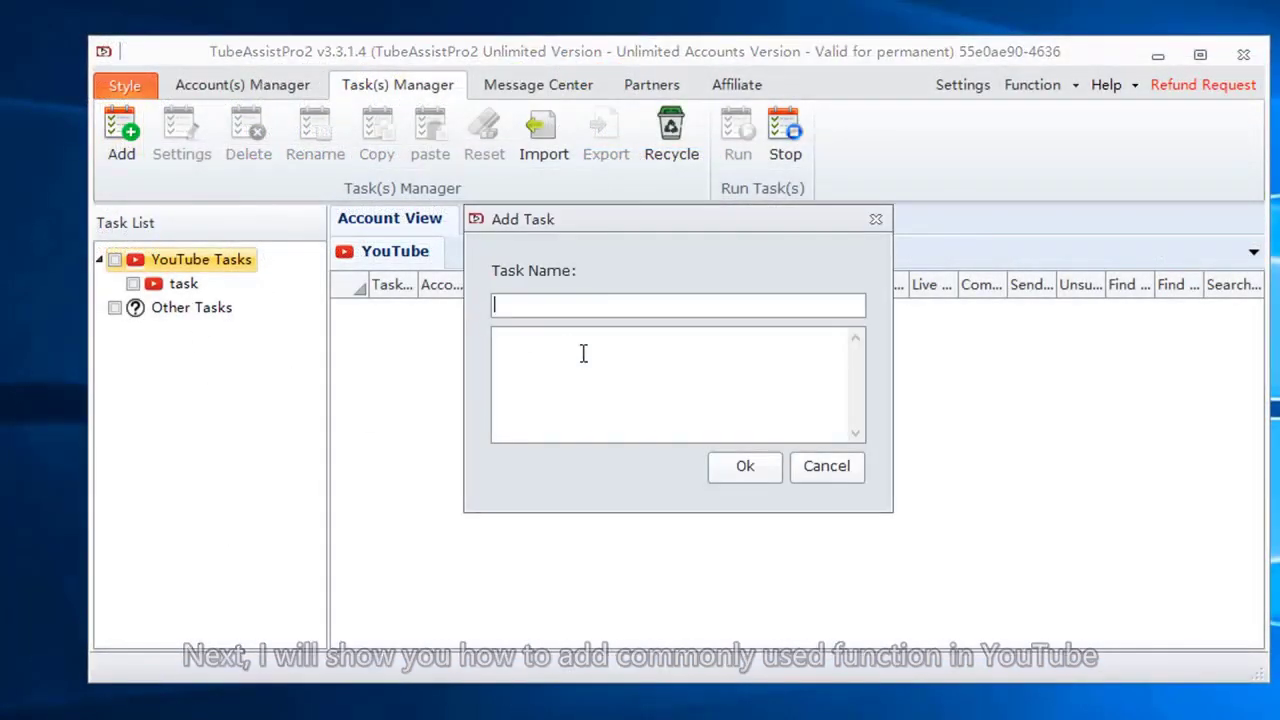
{"action": "type", "text": "Comment videos"}
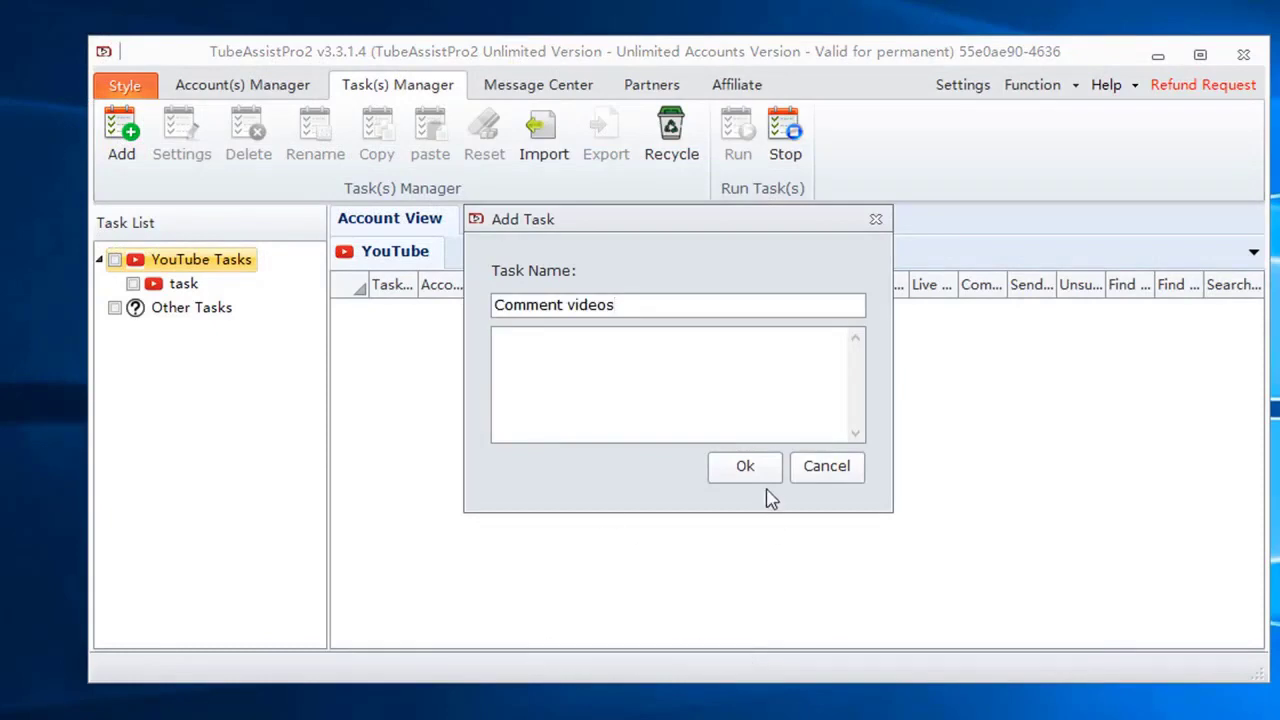
{"action": "left_click", "coordinate": [746, 467]}
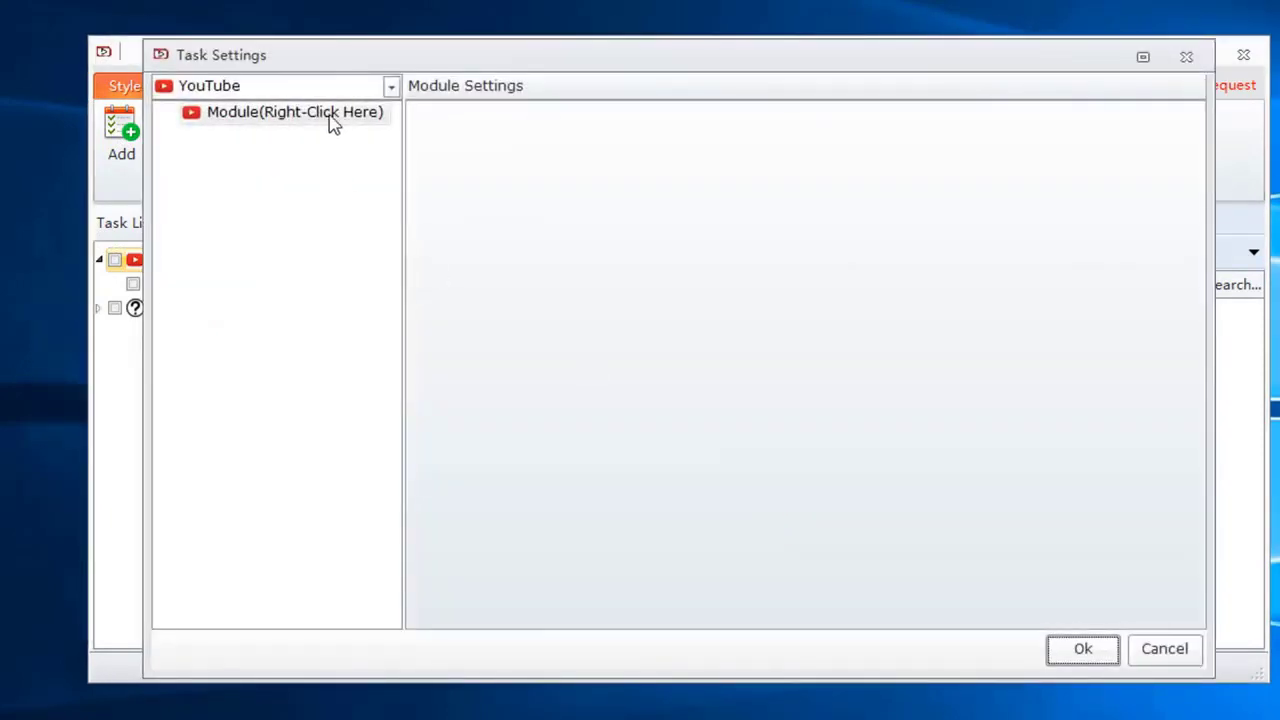
- Add an Account module that uses the first YouTube account
{"action": "left_click", "coordinate": [333, 115]}
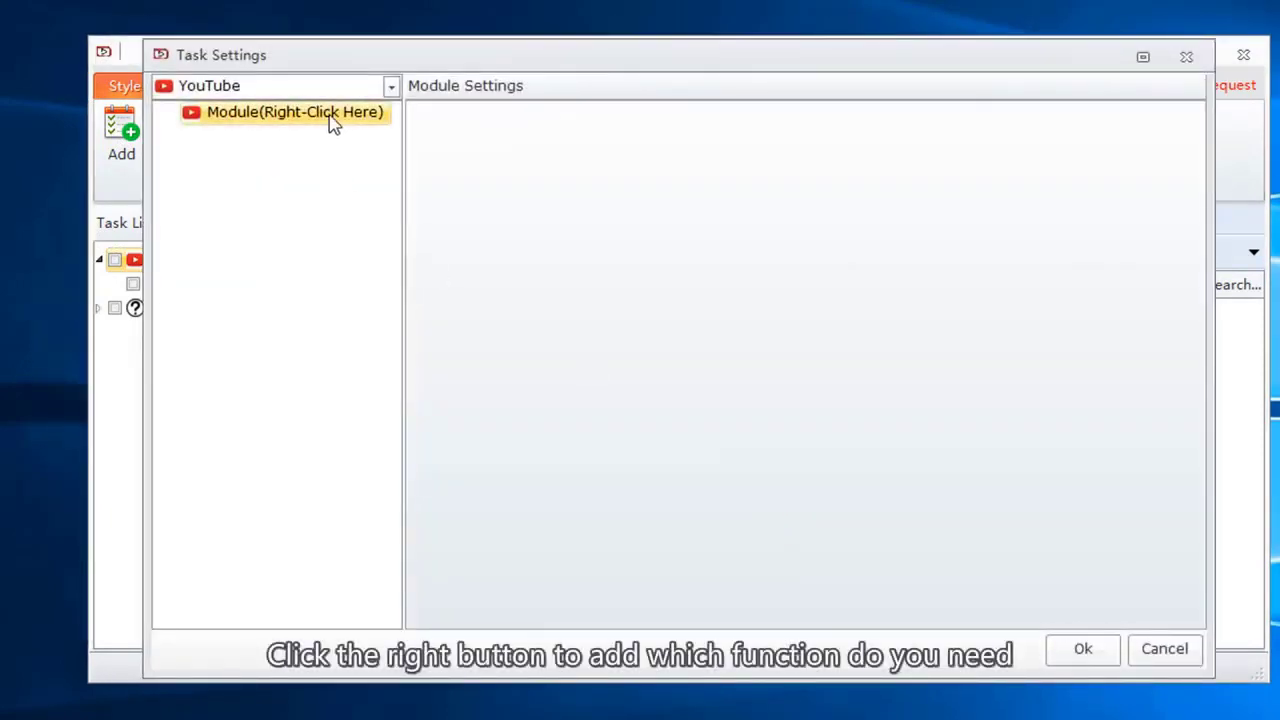
{"action": "right_click", "coordinate": [333, 115]}
{"action": "mouse_move", "coordinate": [358, 124]}
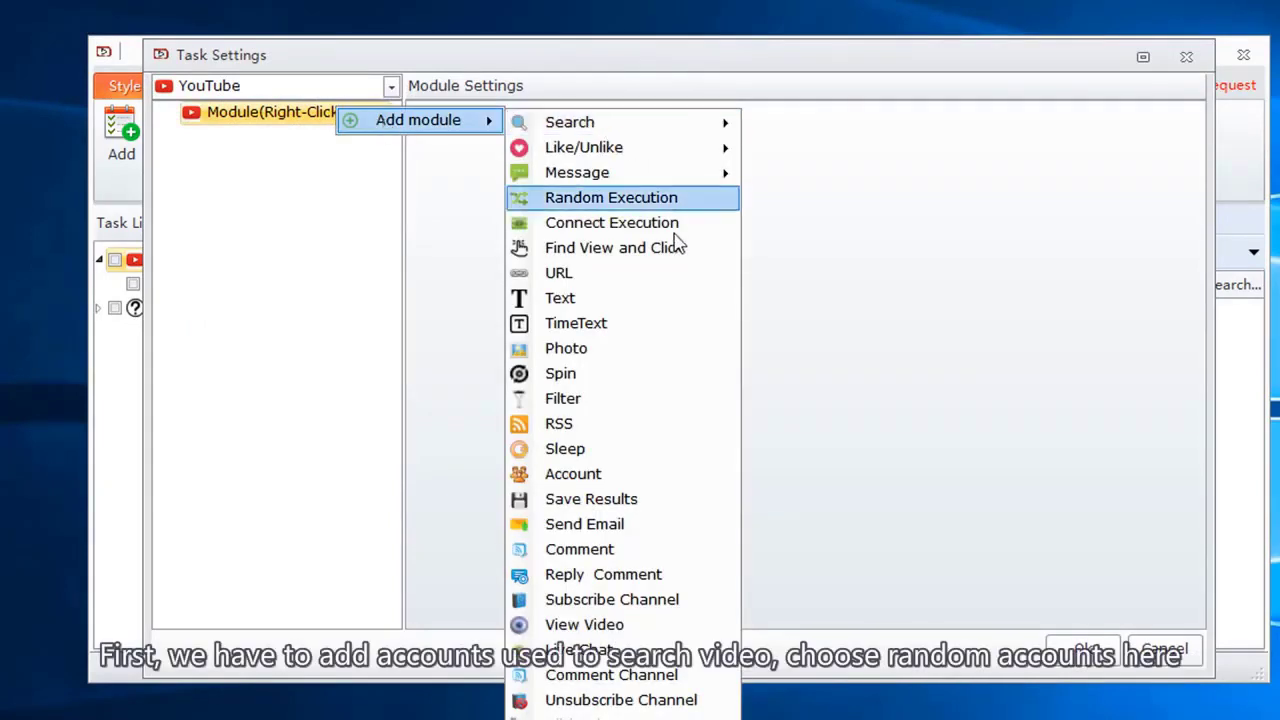
{"action": "left_click", "coordinate": [600, 476]}
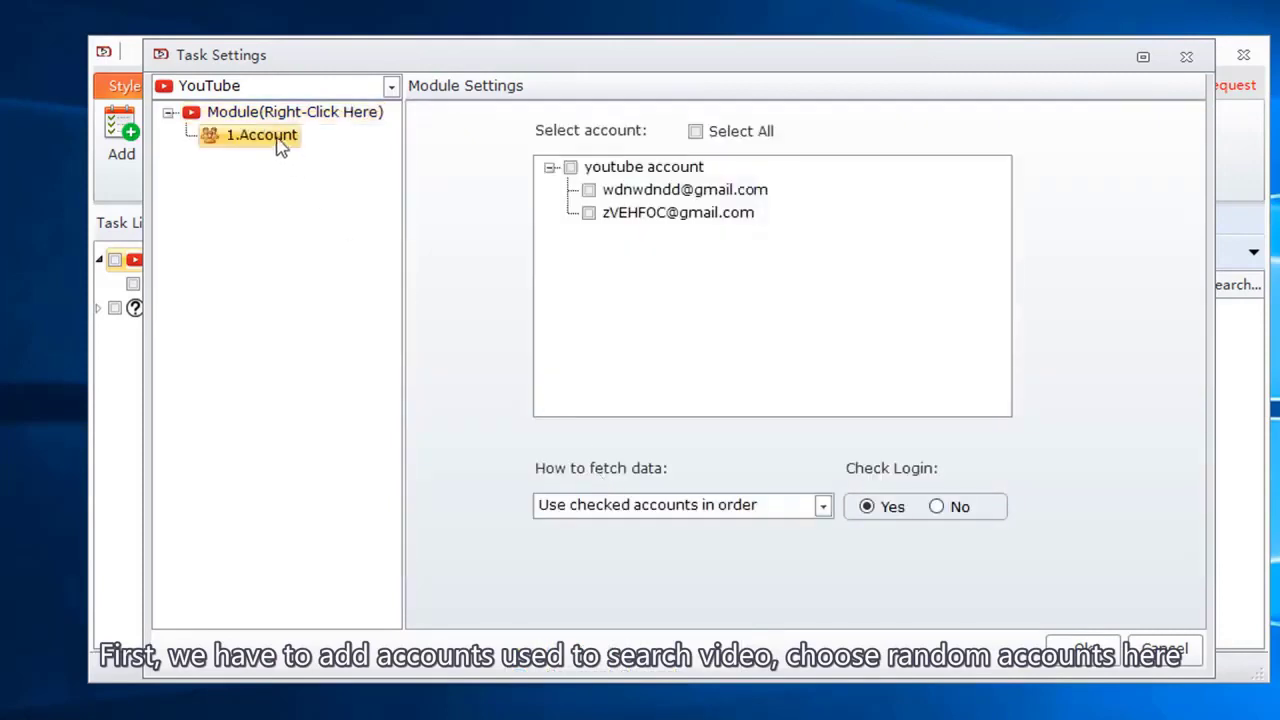
{"action": "left_click", "coordinate": [589, 191]}
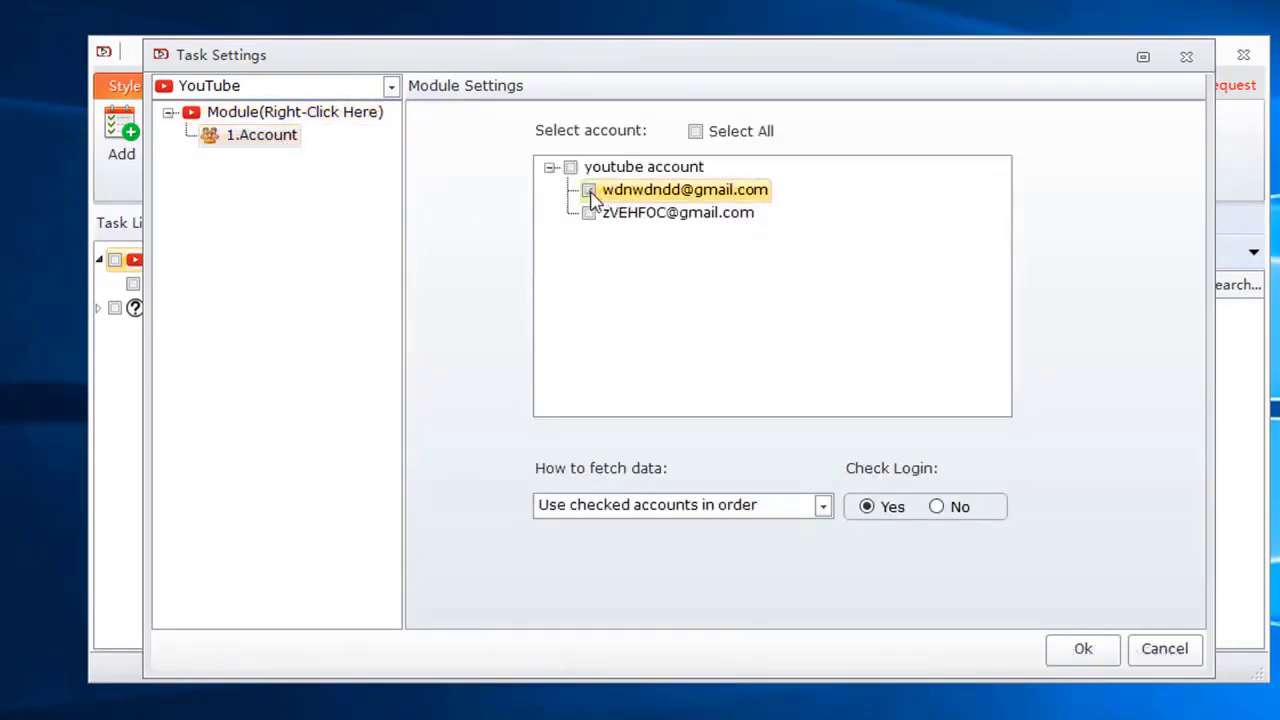
{"action": "left_click", "coordinate": [347, 113]}
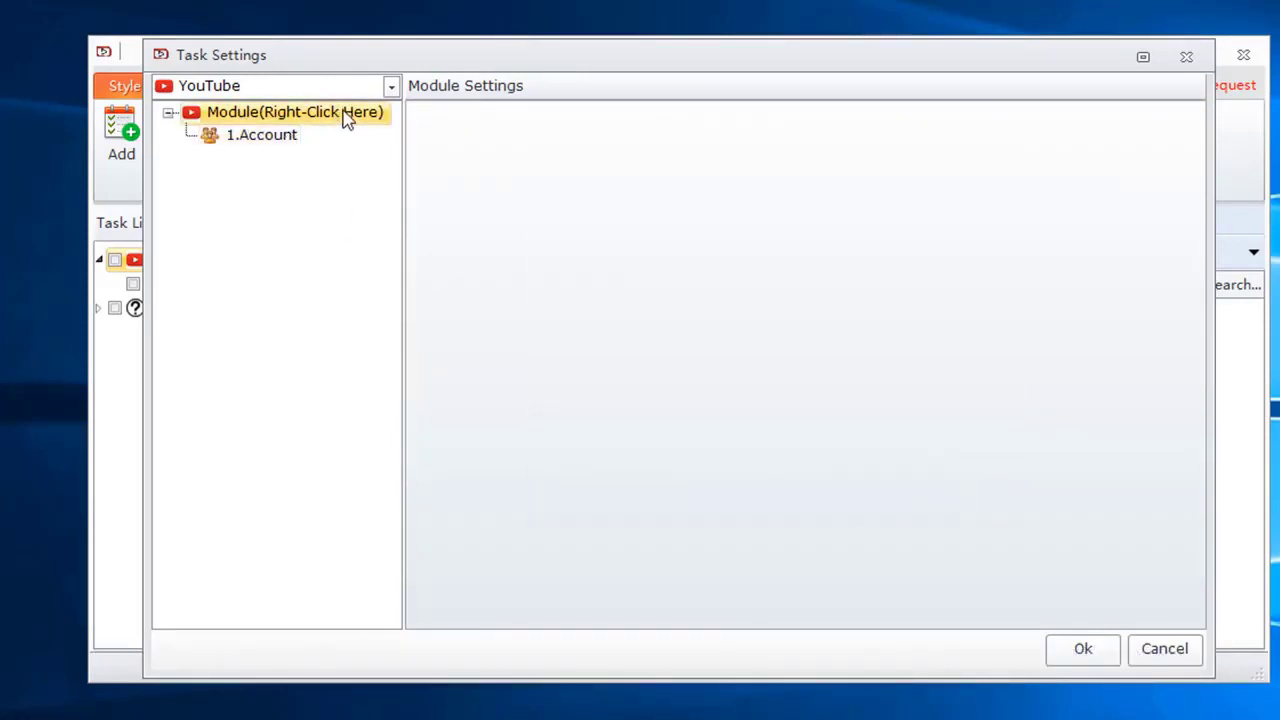
- Add a Comment module as 2.Comment under 1.Account
{"action": "right_click", "coordinate": [347, 115]}
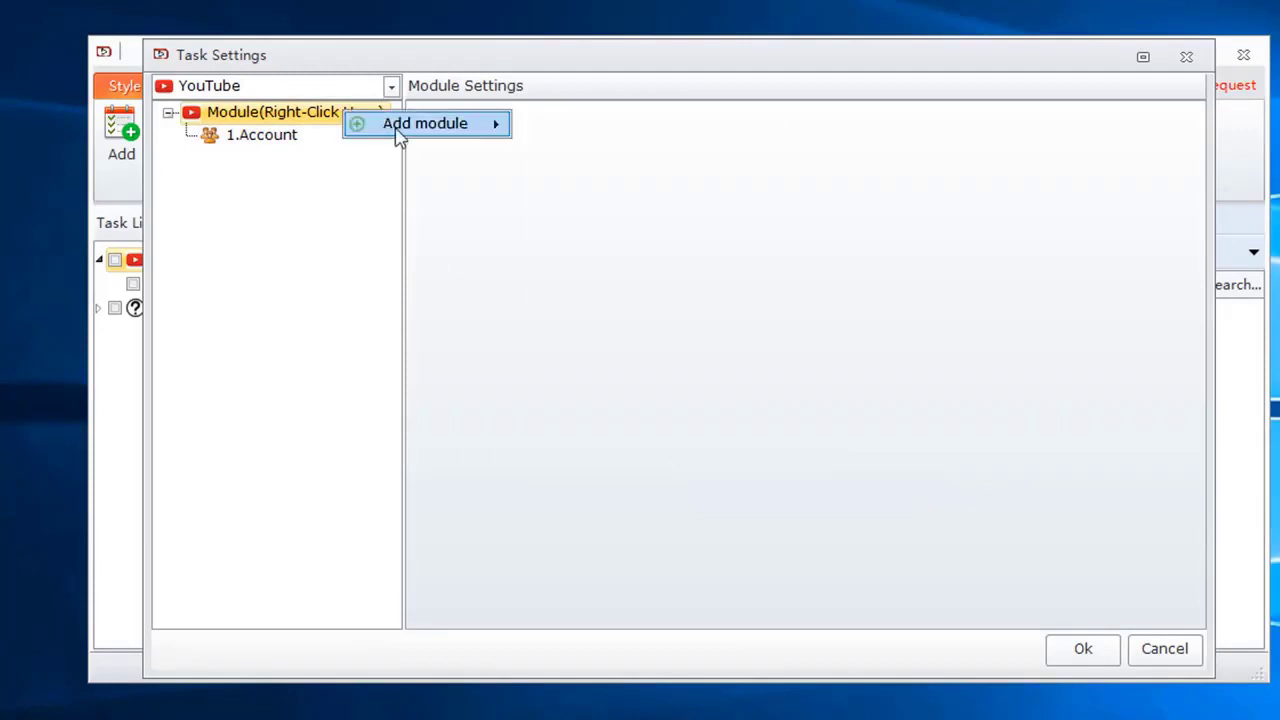
{"action": "mouse_move", "coordinate": [398, 132]}
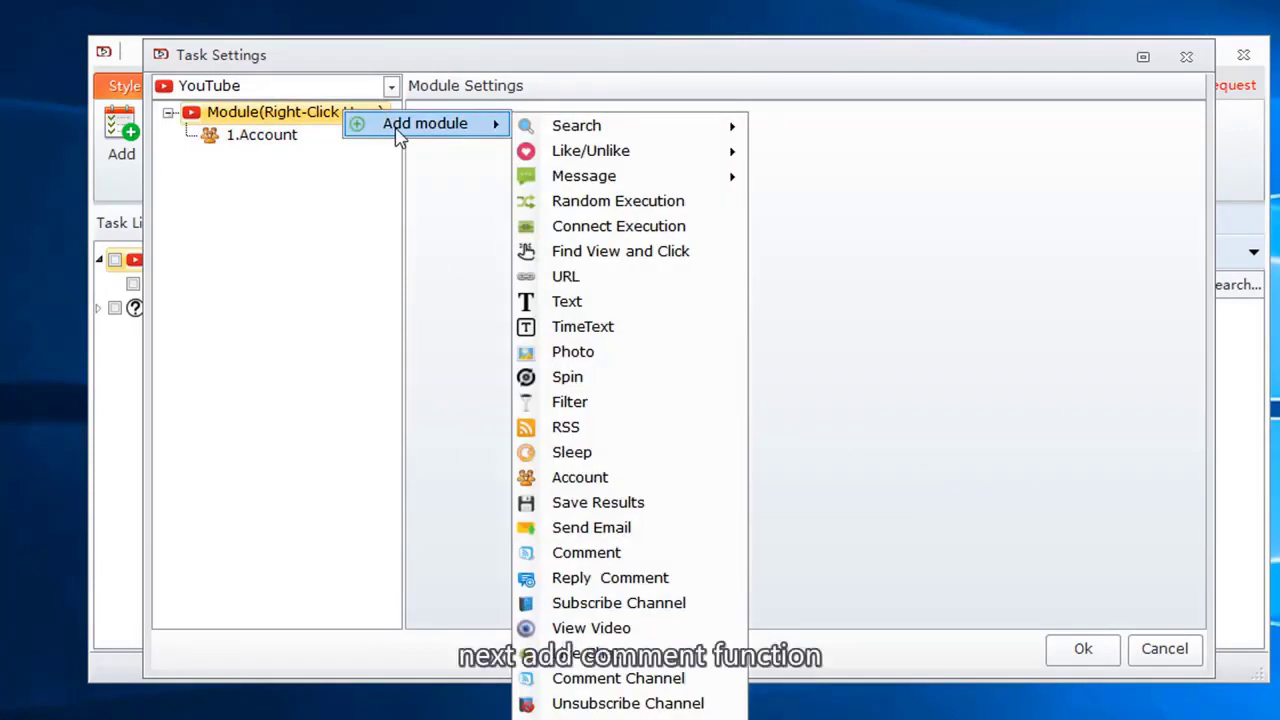
{"action": "left_click", "coordinate": [643, 556]}
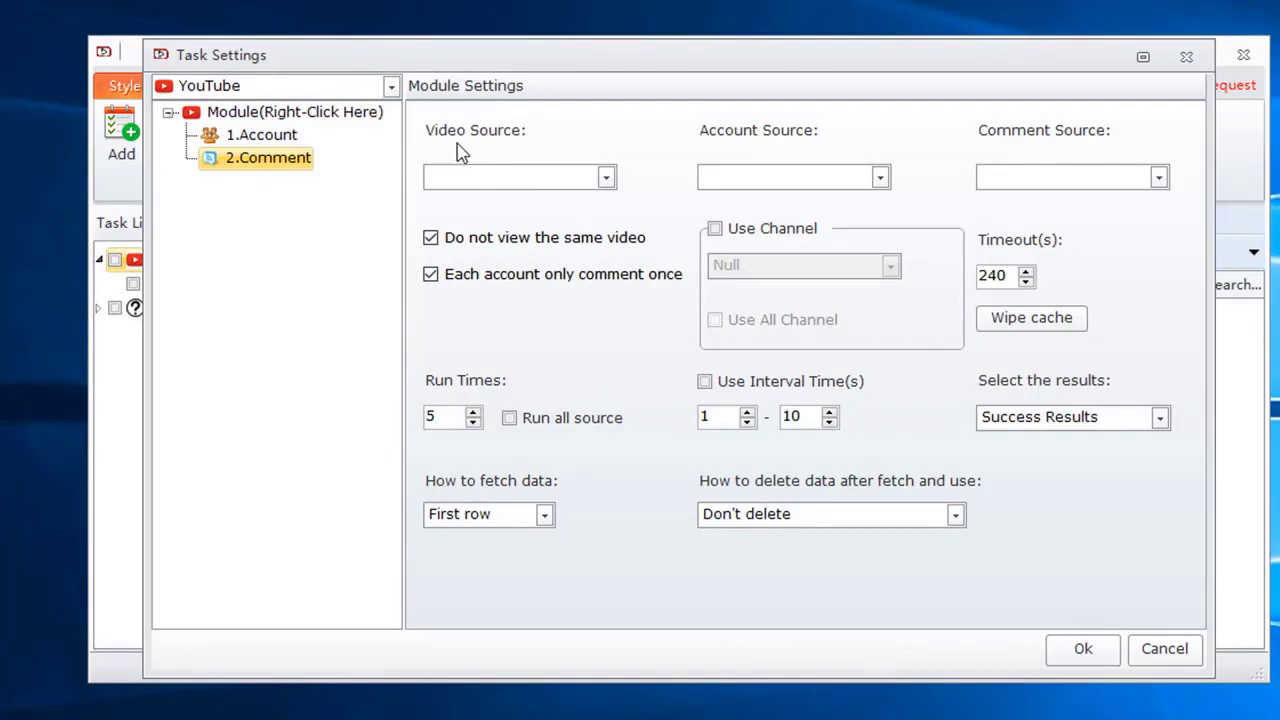
{"action": "left_click", "coordinate": [262, 134]}
- Insert a URL module after 1.Account and paste a YouTube video link into it
{"action": "right_click", "coordinate": [272, 138]}
{"action": "mouse_move", "coordinate": [305, 152]}
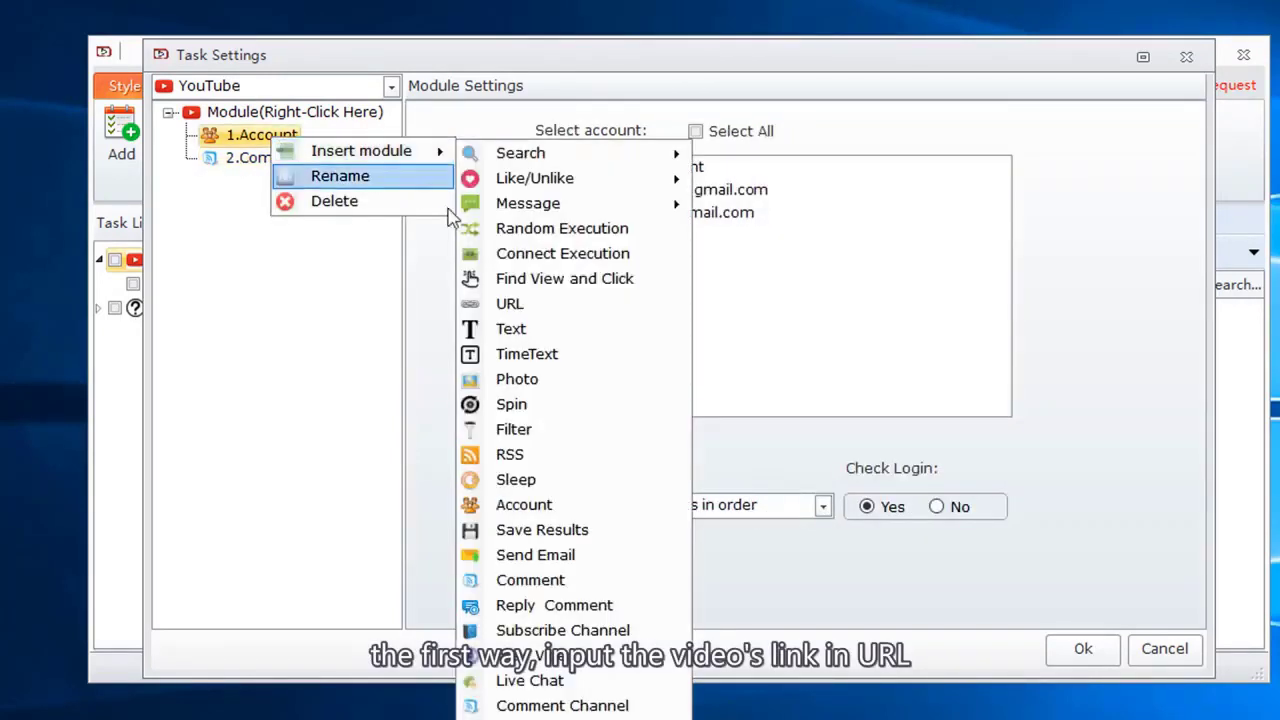
{"action": "left_click", "coordinate": [510, 304]}
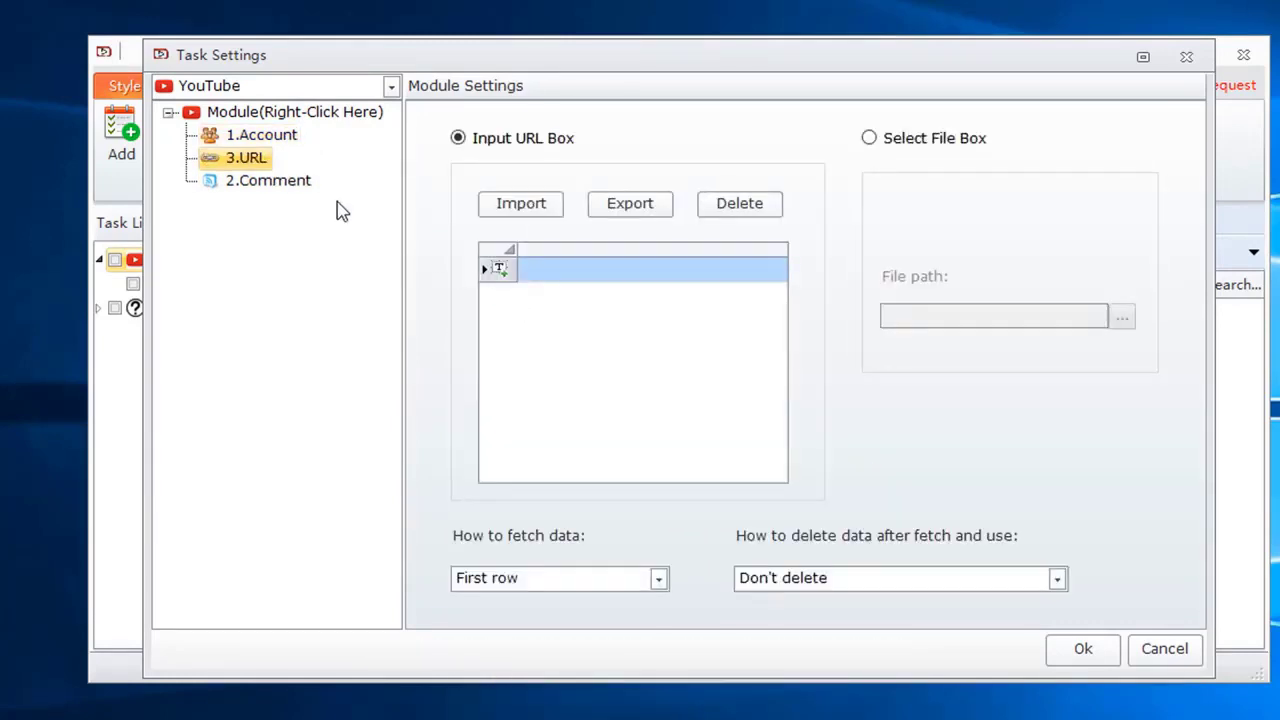
{"action": "left_click", "coordinate": [542, 270]}
{"action": "type", "text": "https://www.youtube.com/watch?v=aKAR5tLozhw"}
{"action": "left_click", "coordinate": [531, 351]}
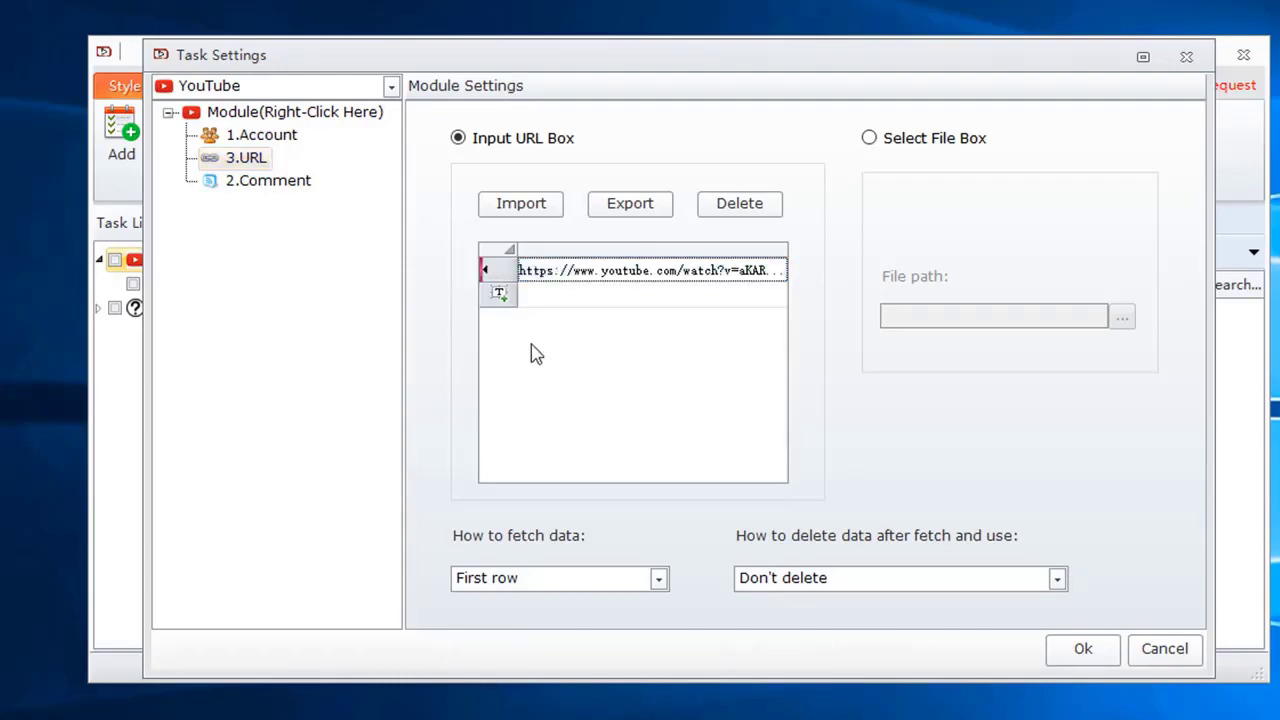
- Open the CSV link import for the URL module and cancel it
{"action": "left_click", "coordinate": [523, 204]}
{"action": "left_click", "coordinate": [1020, 617]}
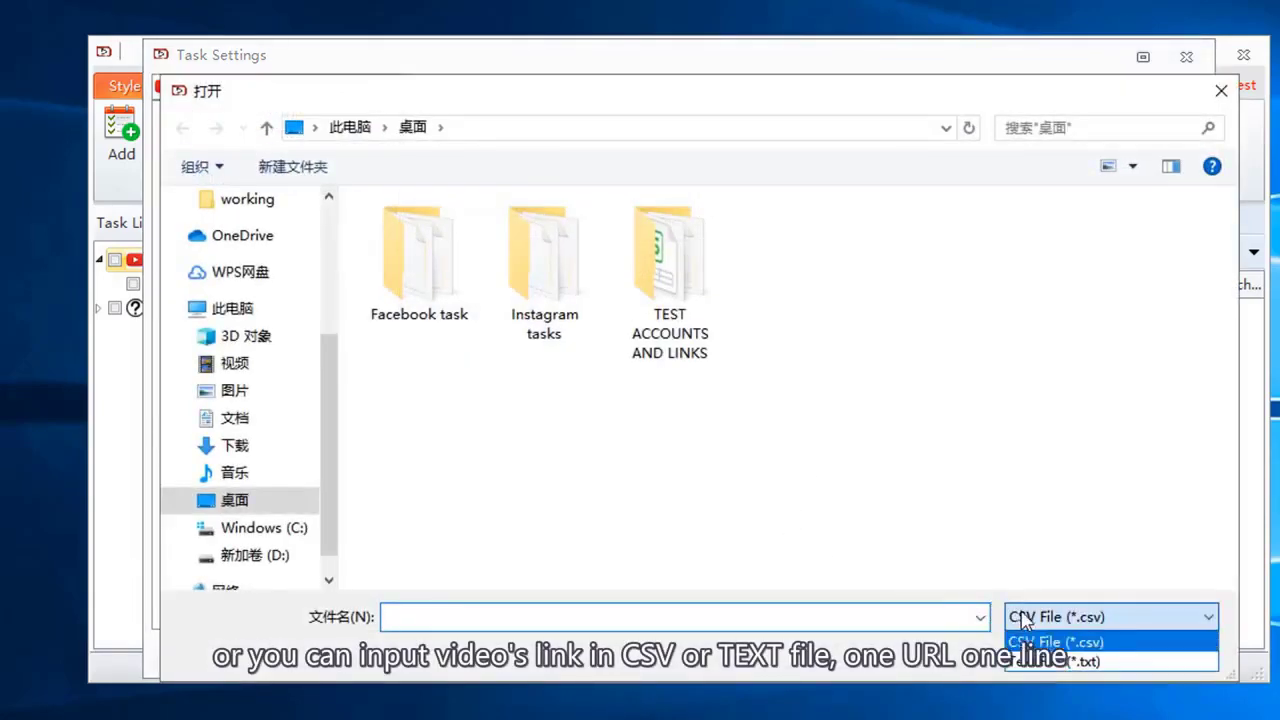
{"action": "left_click", "coordinate": [1085, 511]}
{"action": "left_click", "coordinate": [1188, 660]}
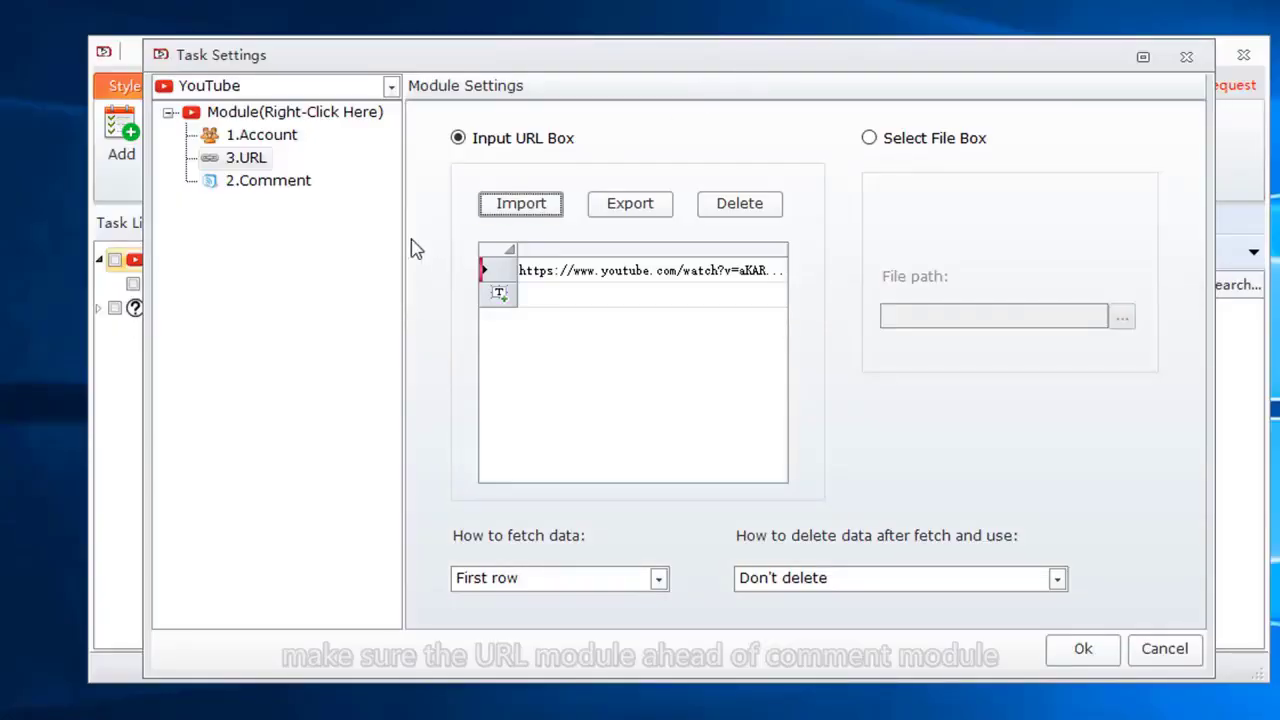
- Set 2.Comment's video source to 3.URL
{"action": "left_click", "coordinate": [270, 182]}
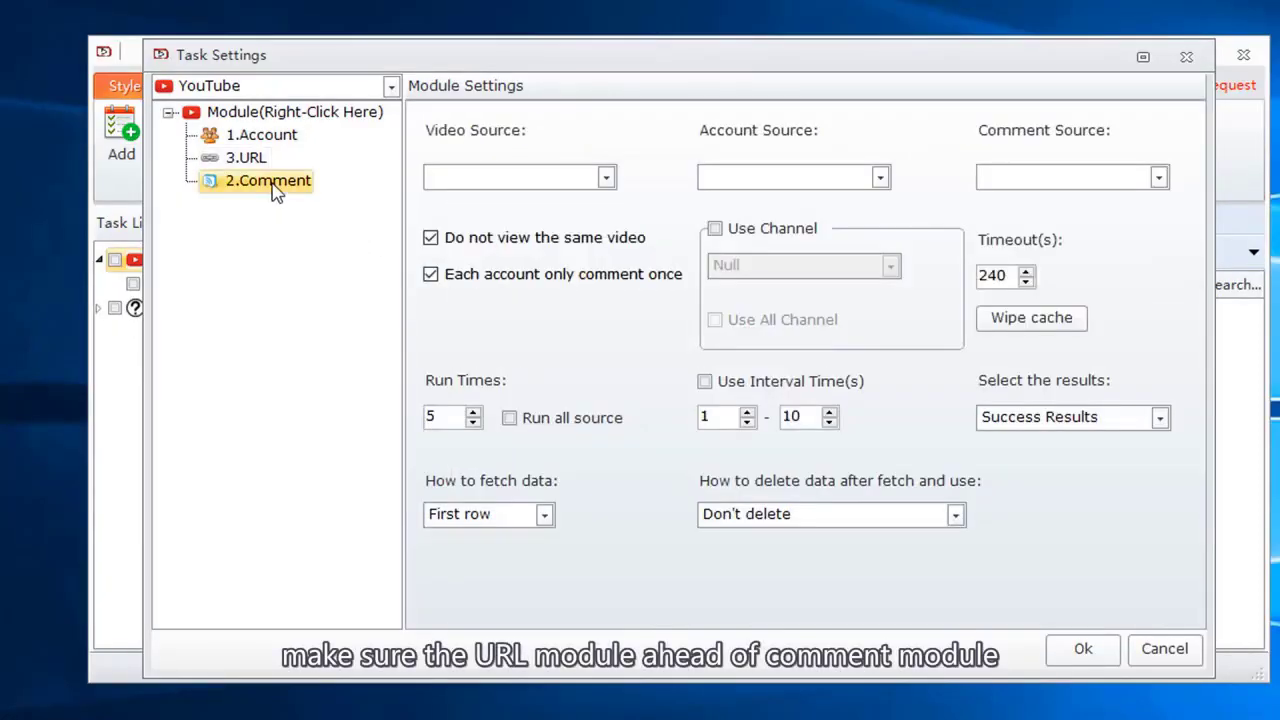
{"action": "left_click", "coordinate": [606, 177]}
{"action": "left_click", "coordinate": [514, 198]}
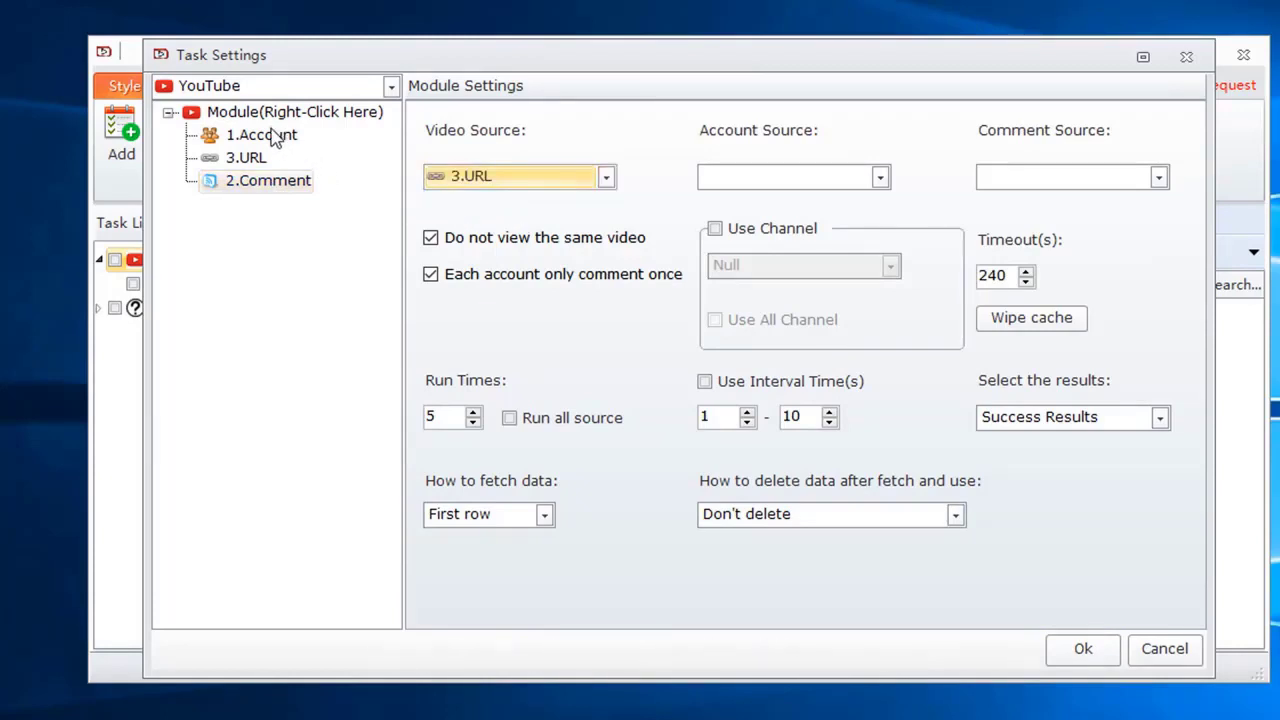
{"action": "left_click", "coordinate": [246, 158]}
- Insert a Search module after 3.URL with 1.Account as its account source
{"action": "right_click", "coordinate": [244, 162]}
{"action": "mouse_move", "coordinate": [340, 169]}
{"action": "mouse_move", "coordinate": [480, 174]}
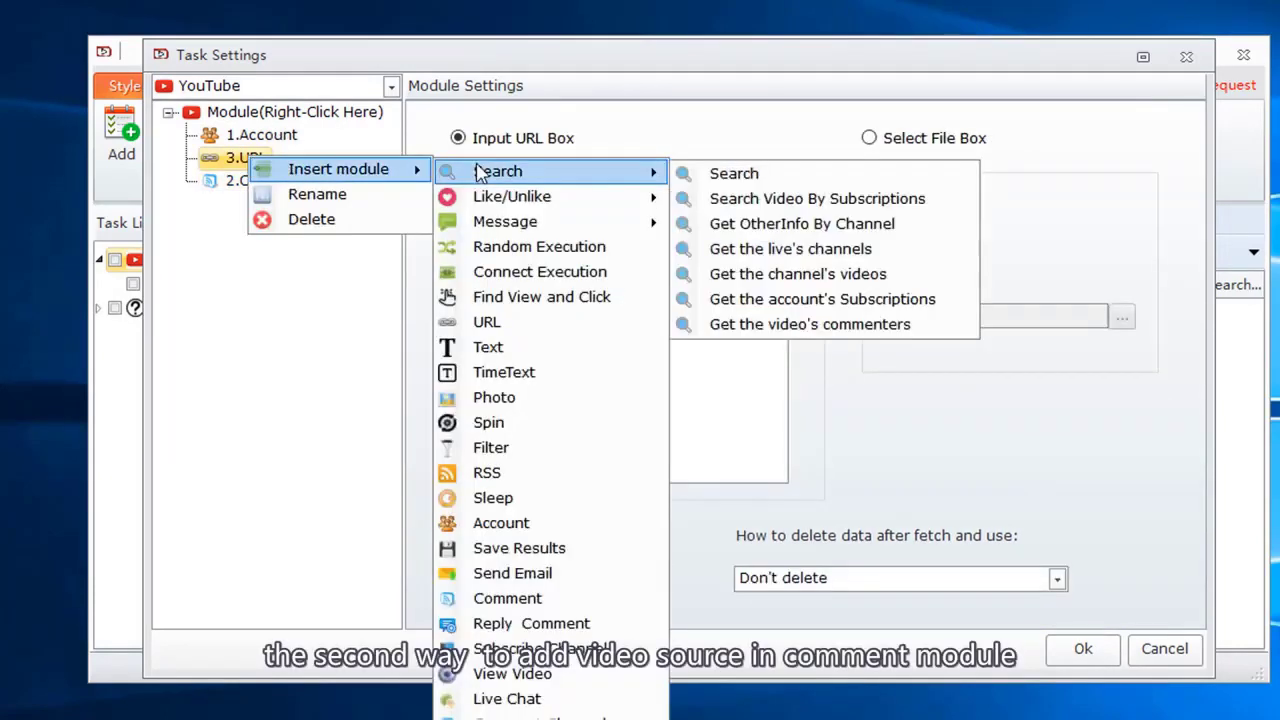
{"action": "left_click", "coordinate": [840, 176]}
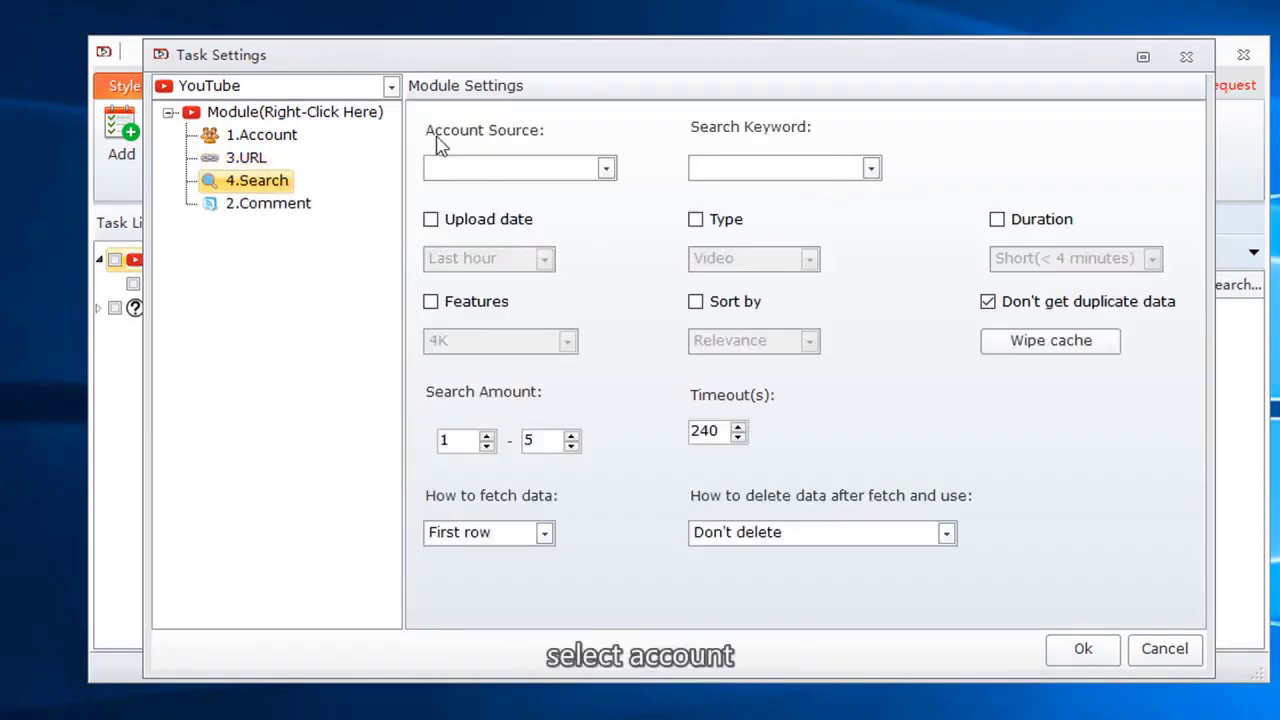
{"action": "left_click", "coordinate": [480, 170]}
{"action": "left_click", "coordinate": [482, 190]}
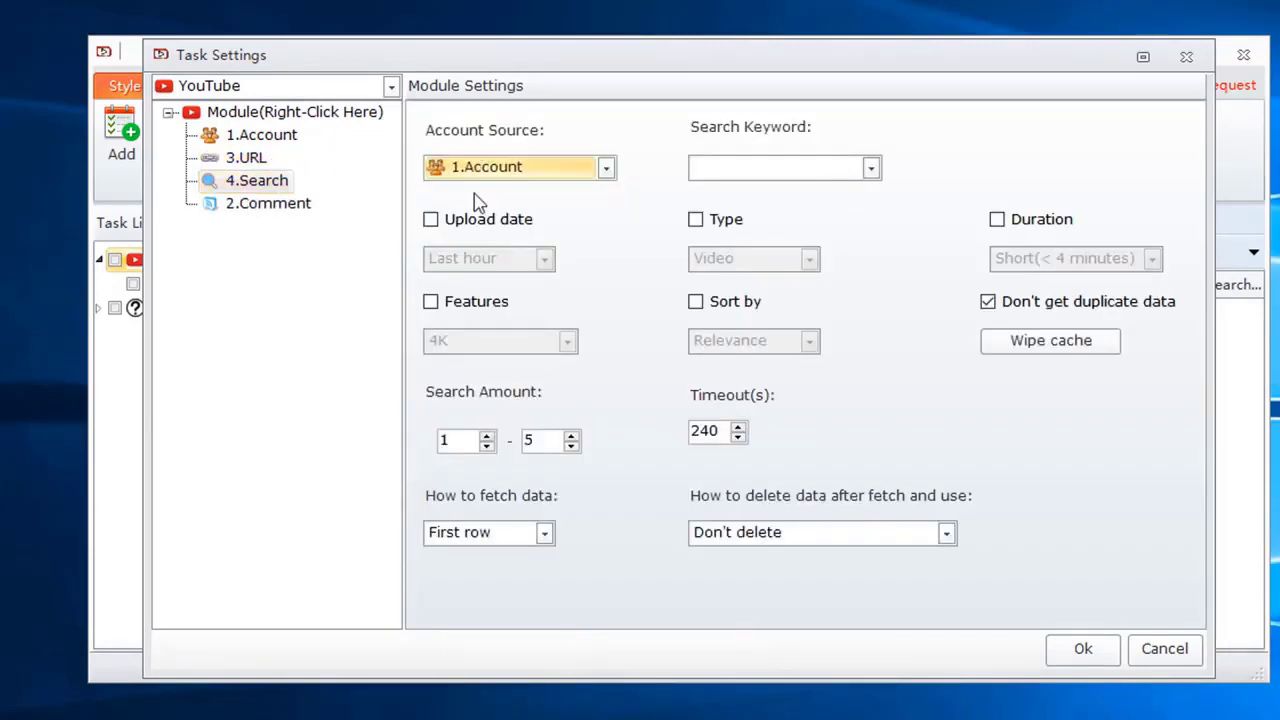
{"action": "left_click", "coordinate": [716, 176]}
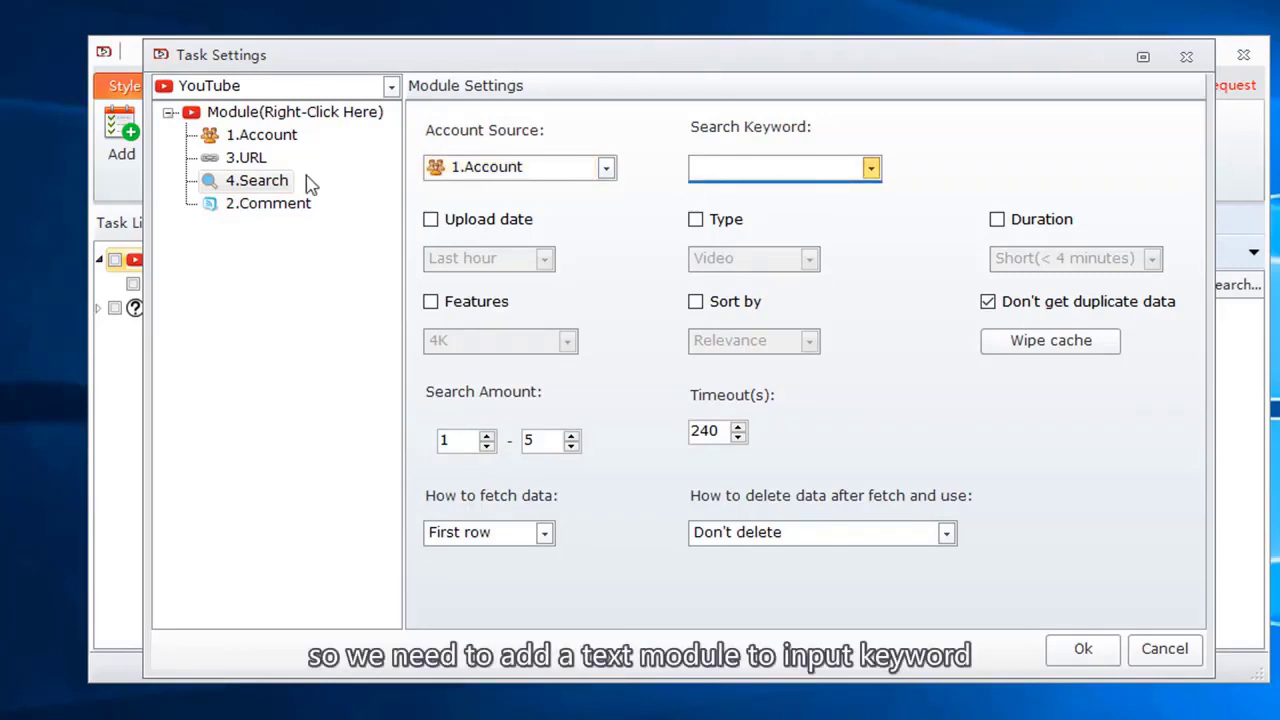
- Insert a Text module holding the keyword 'auto comment'
{"action": "right_click", "coordinate": [250, 158]}
{"action": "mouse_move", "coordinate": [313, 180]}
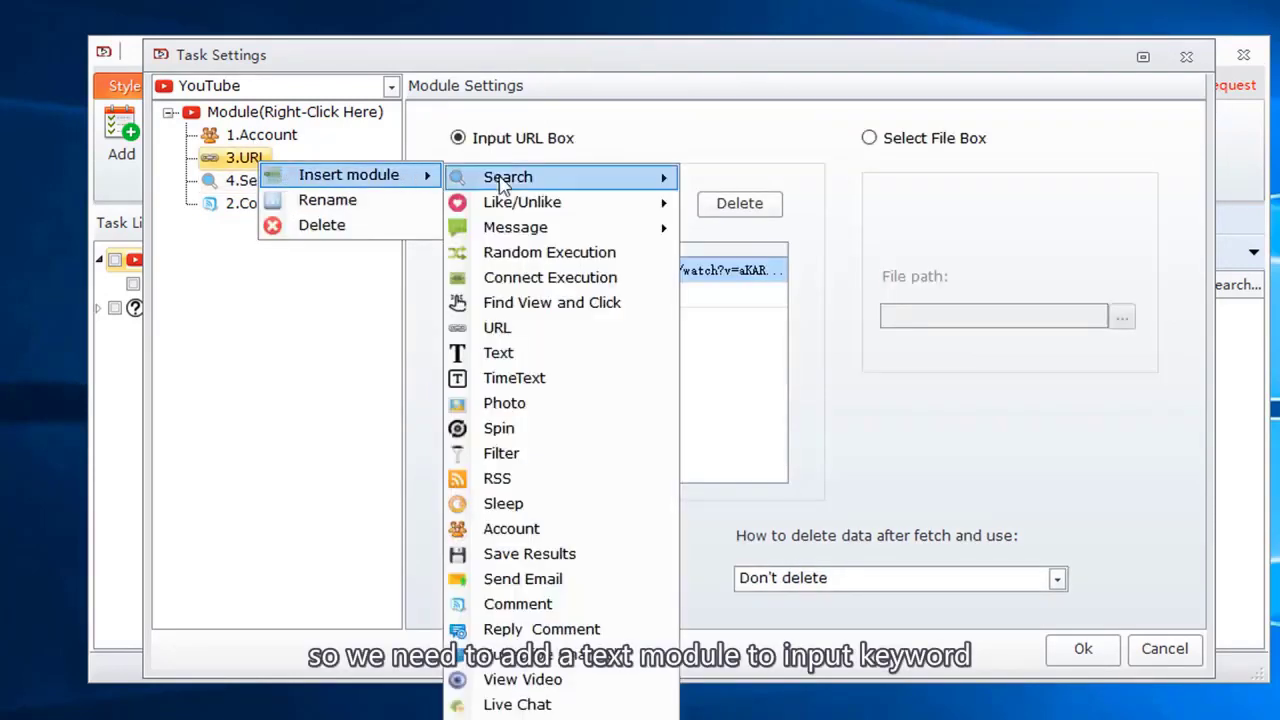
{"action": "left_click", "coordinate": [544, 356]}
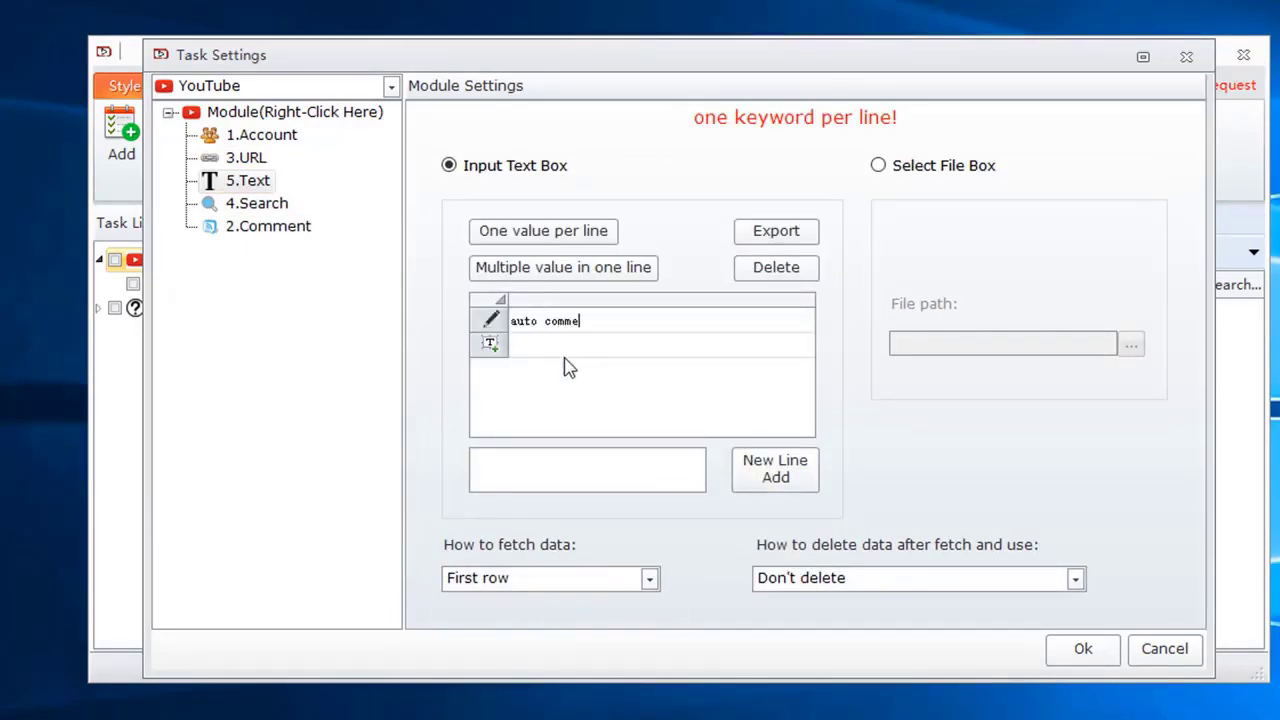
{"action": "left_click", "coordinate": [670, 322]}
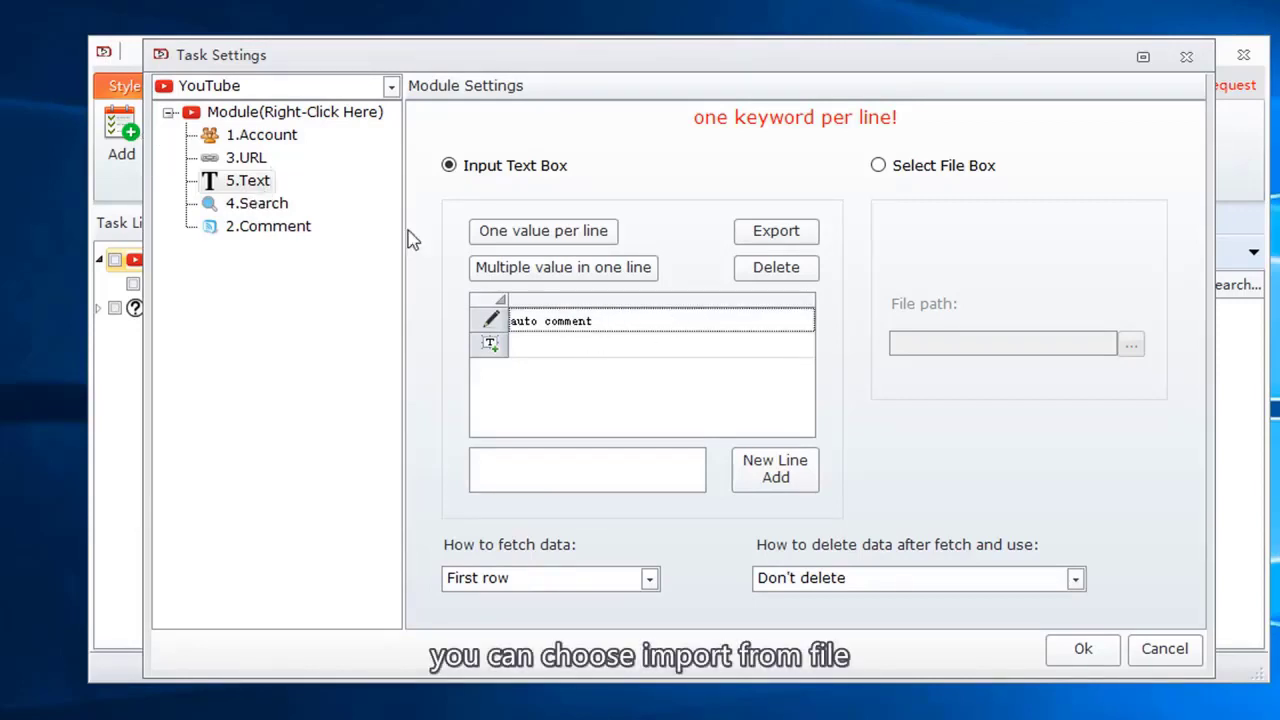
- Try both keyword import options in the Text module and cancel each file dialog
{"action": "left_click", "coordinate": [571, 245]}
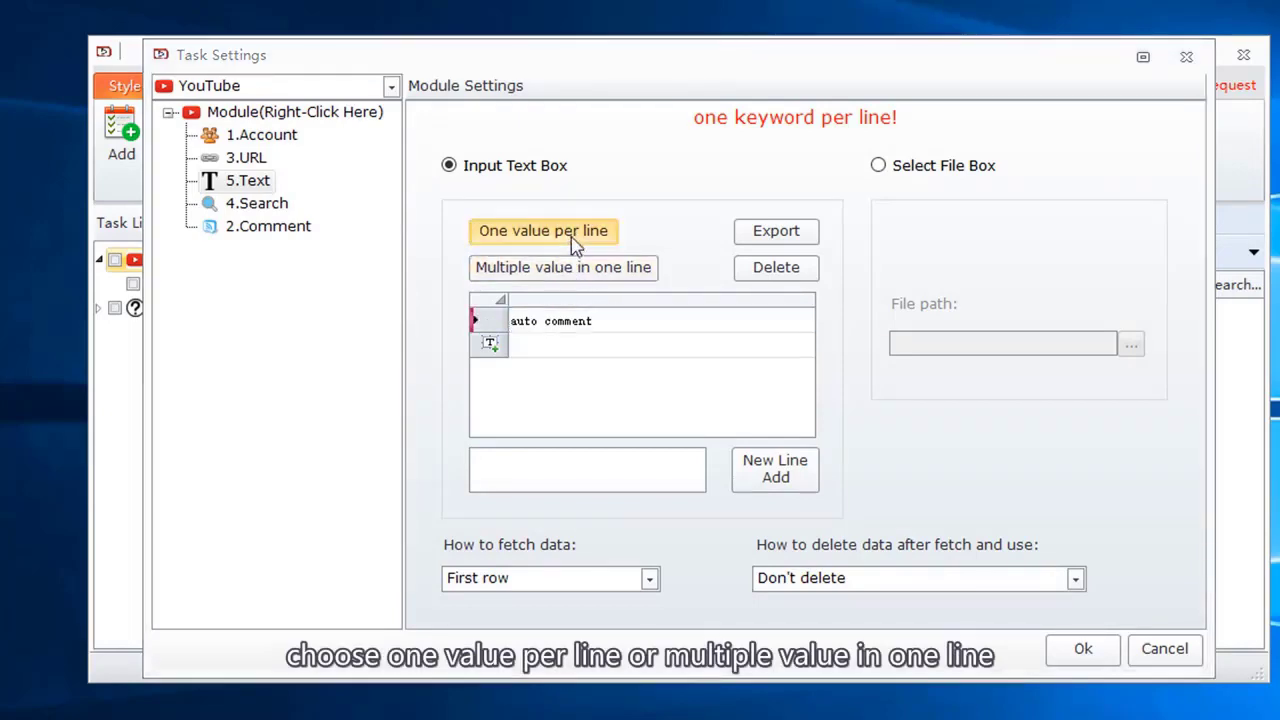
{"action": "left_click", "coordinate": [1147, 670]}
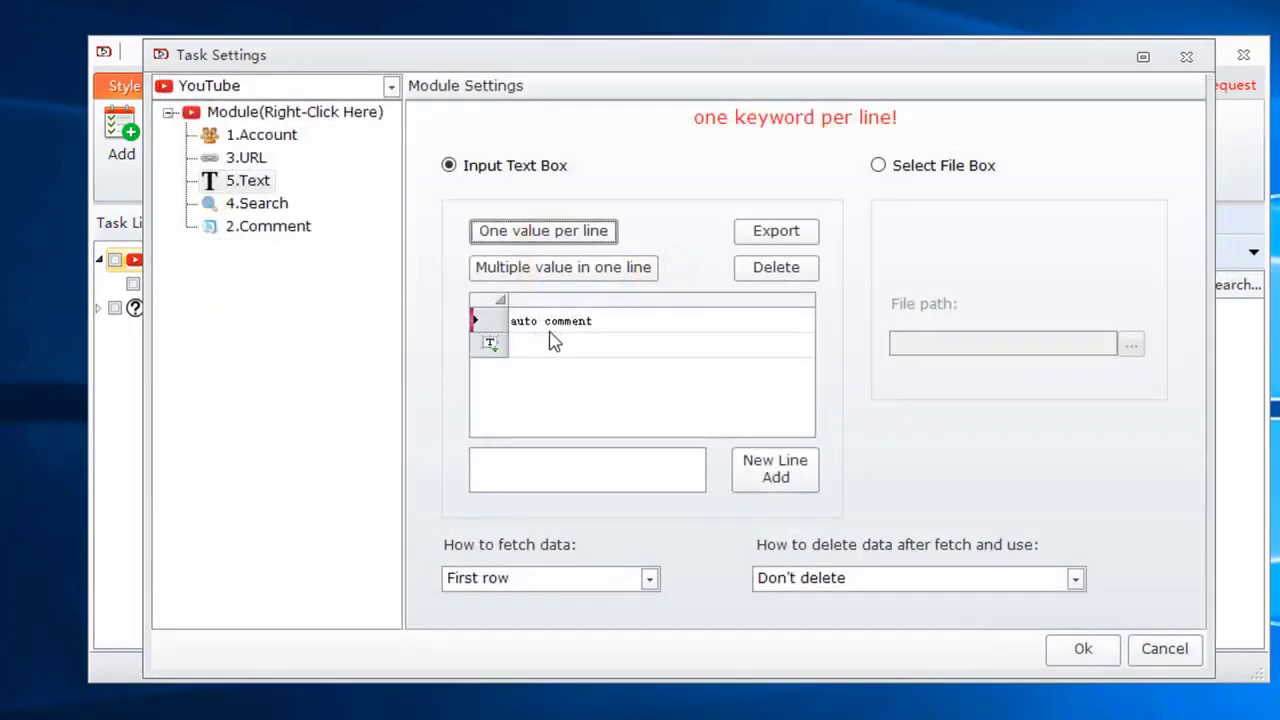
{"action": "left_click", "coordinate": [517, 276]}
{"action": "left_click", "coordinate": [1208, 660]}
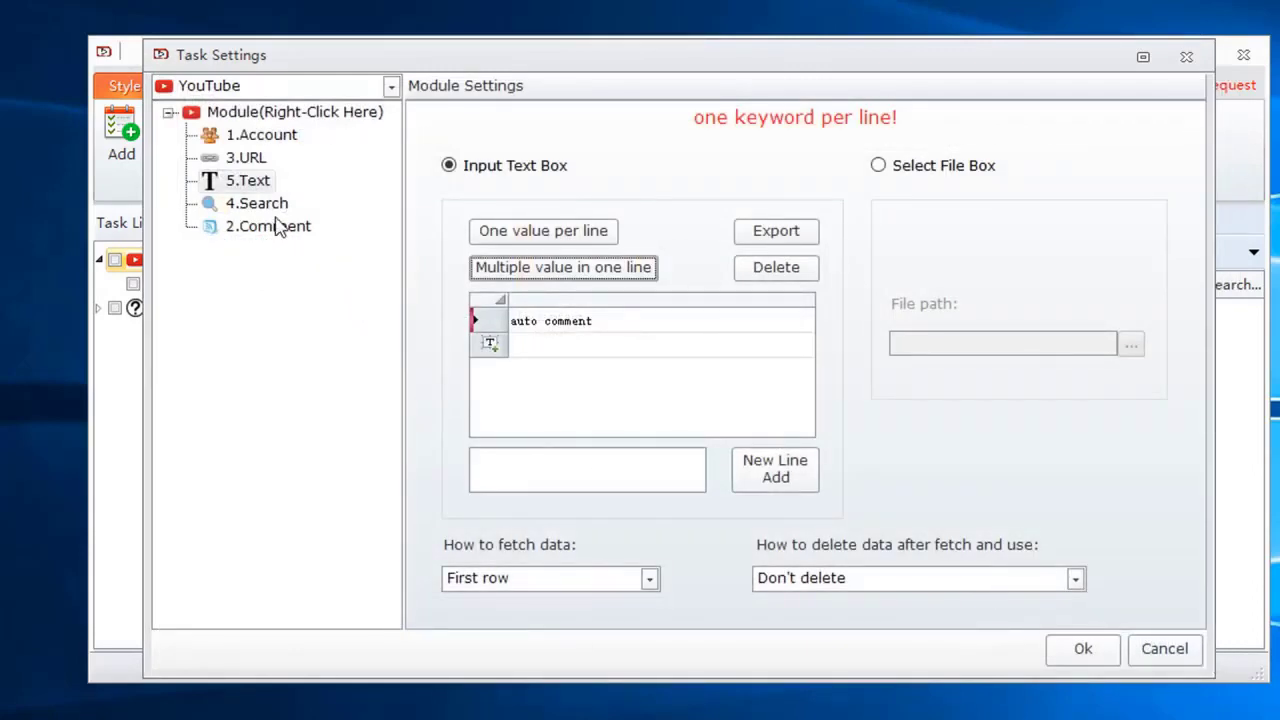
- Give 4.Search keywords from 5.Text and enable upload date, type, duration, features and sort filters
{"action": "left_click", "coordinate": [262, 204]}
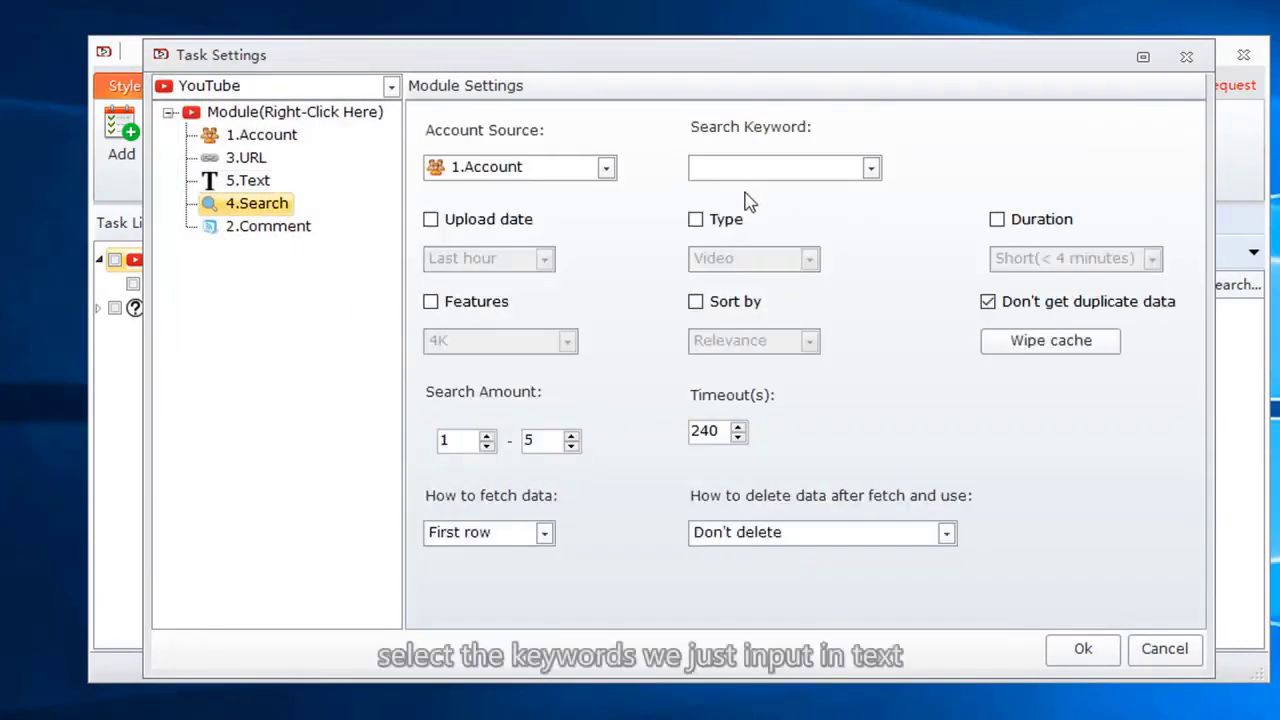
{"action": "left_click", "coordinate": [745, 167]}
{"action": "left_click", "coordinate": [735, 191]}
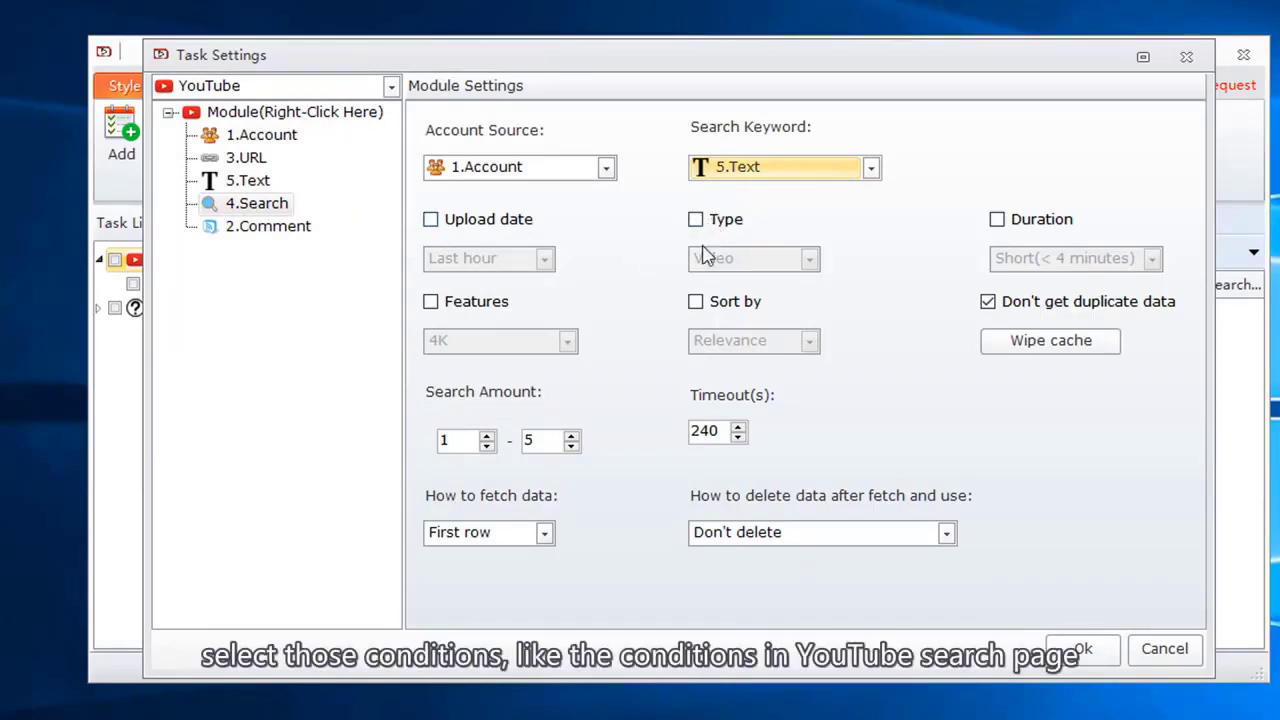
{"action": "left_click", "coordinate": [695, 219]}
{"action": "left_click", "coordinate": [997, 219]}
{"action": "left_click", "coordinate": [430, 219]}
{"action": "left_click", "coordinate": [430, 301]}
{"action": "left_click", "coordinate": [696, 302]}
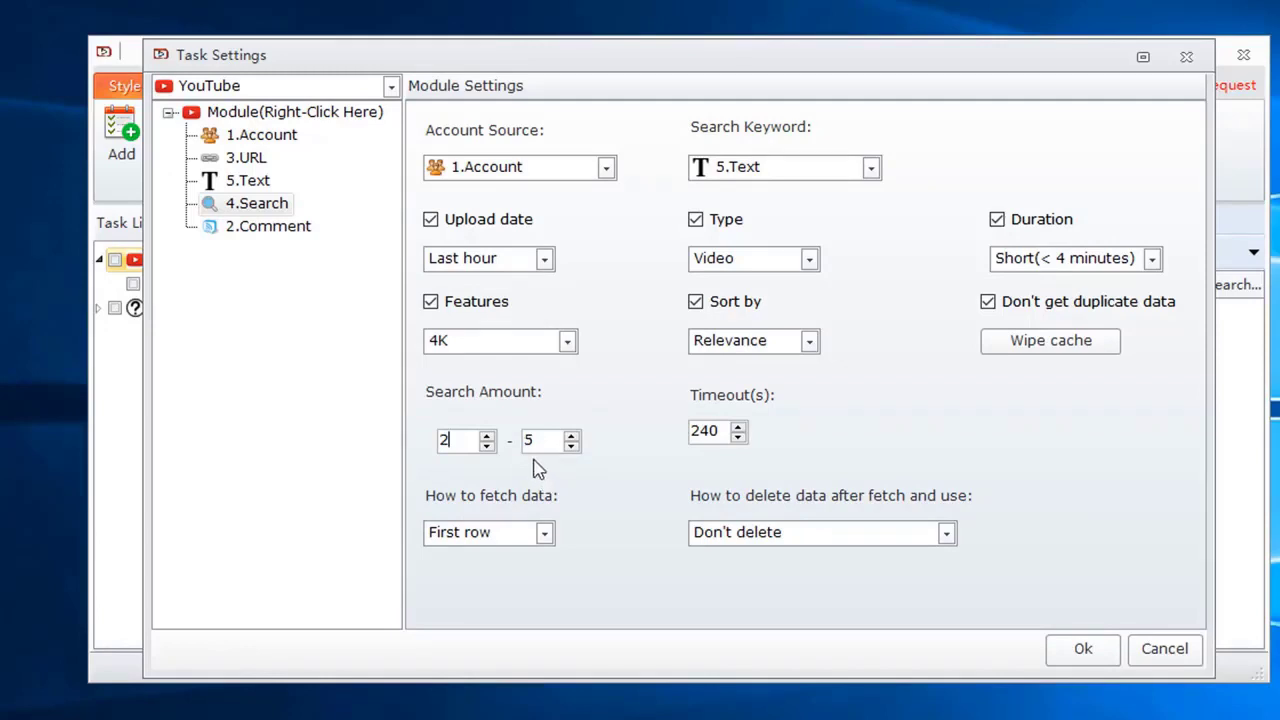
{"action": "left_click", "coordinate": [305, 229]}
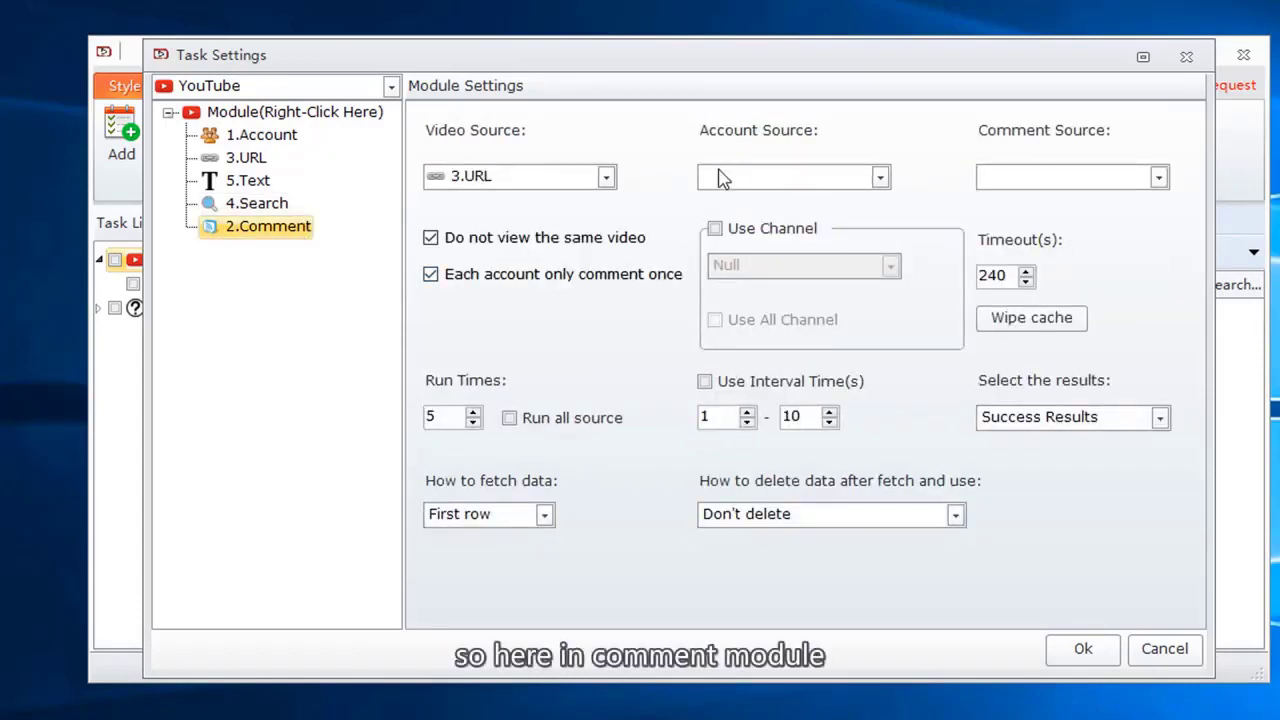
- Switch 2.Comment's video source from 3.URL to 4.Search
{"action": "left_click", "coordinate": [603, 178]}
{"action": "left_click", "coordinate": [508, 219]}
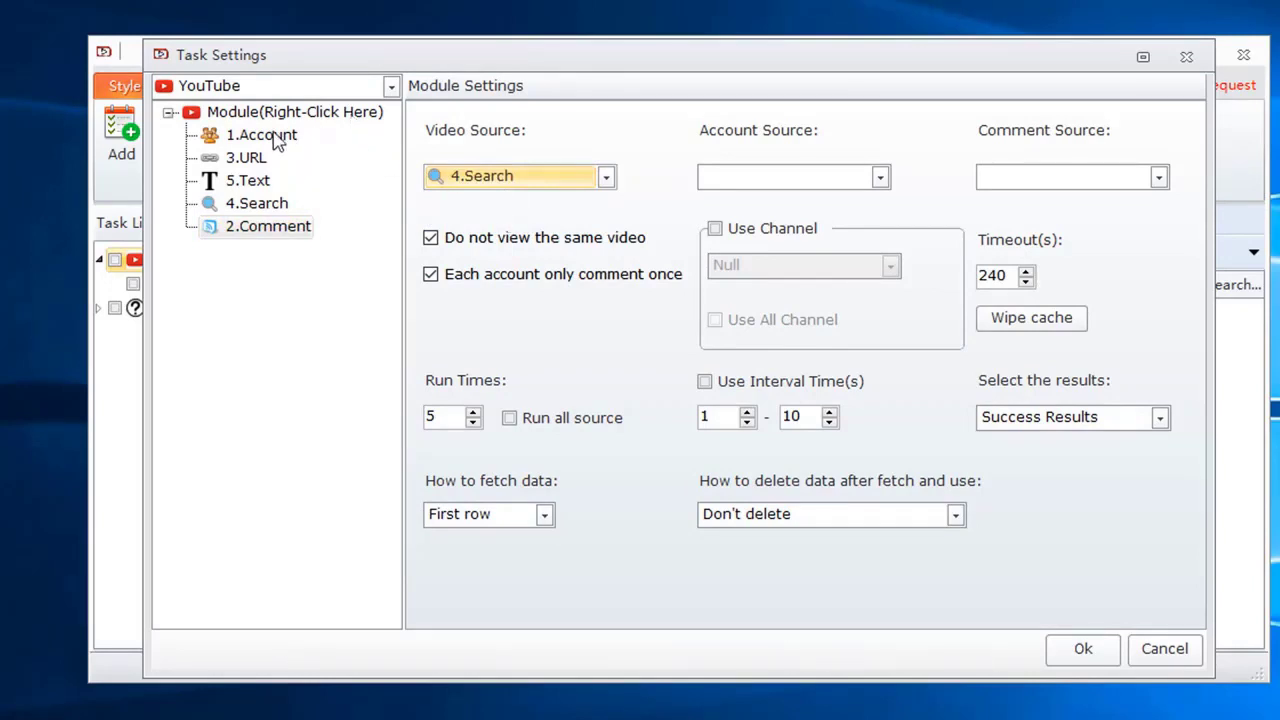
{"action": "left_click", "coordinate": [230, 204]}
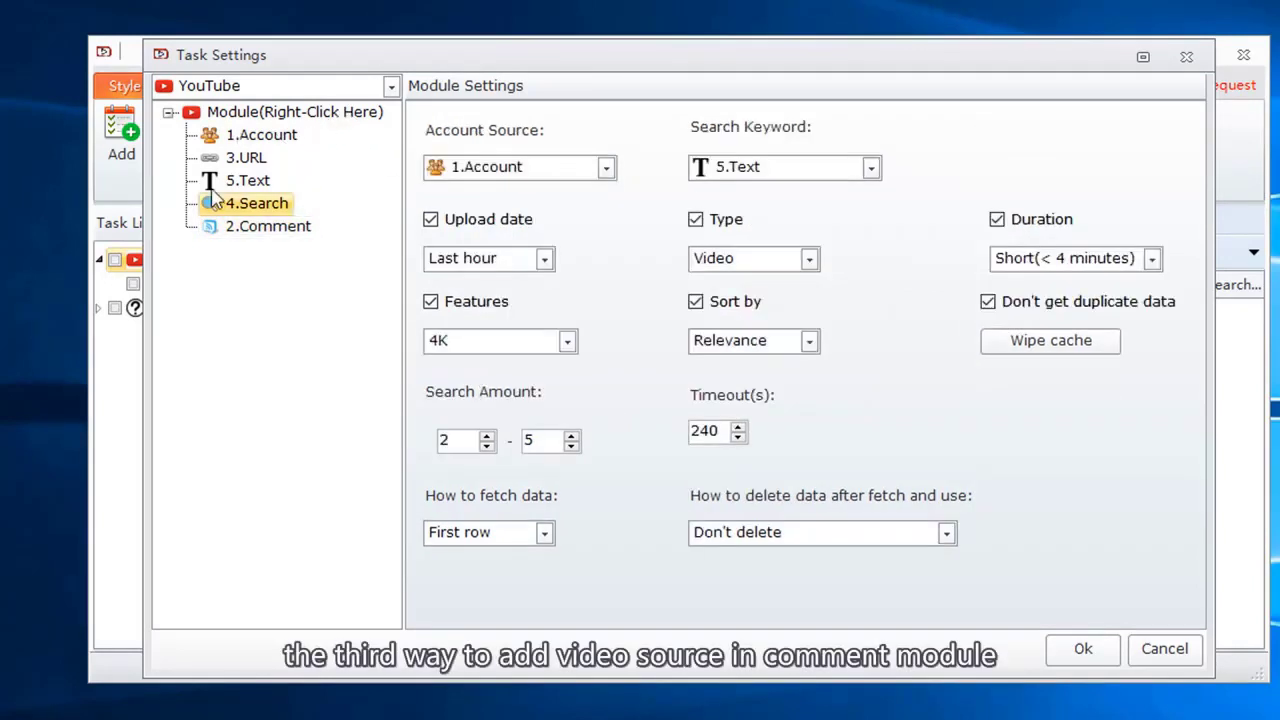
- Insert a Get the channel's videos module using 1.Account as its account source
{"action": "right_click", "coordinate": [222, 206]}
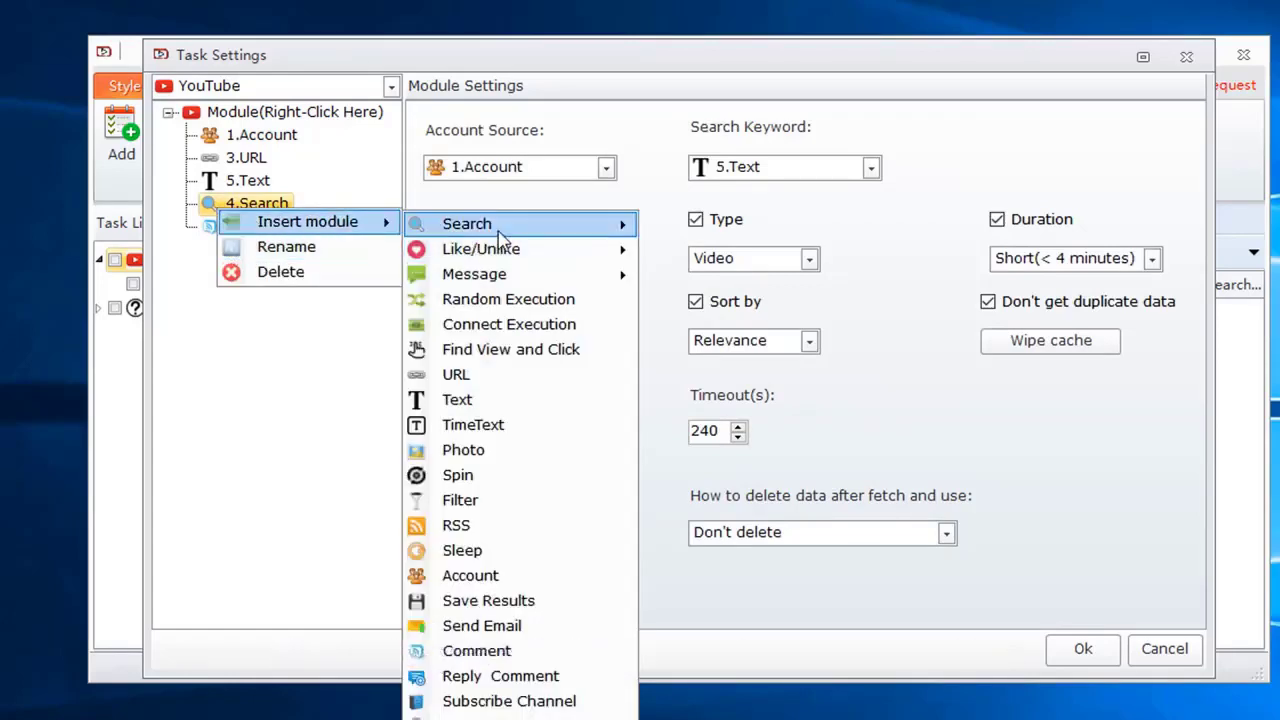
{"action": "mouse_move", "coordinate": [485, 230]}
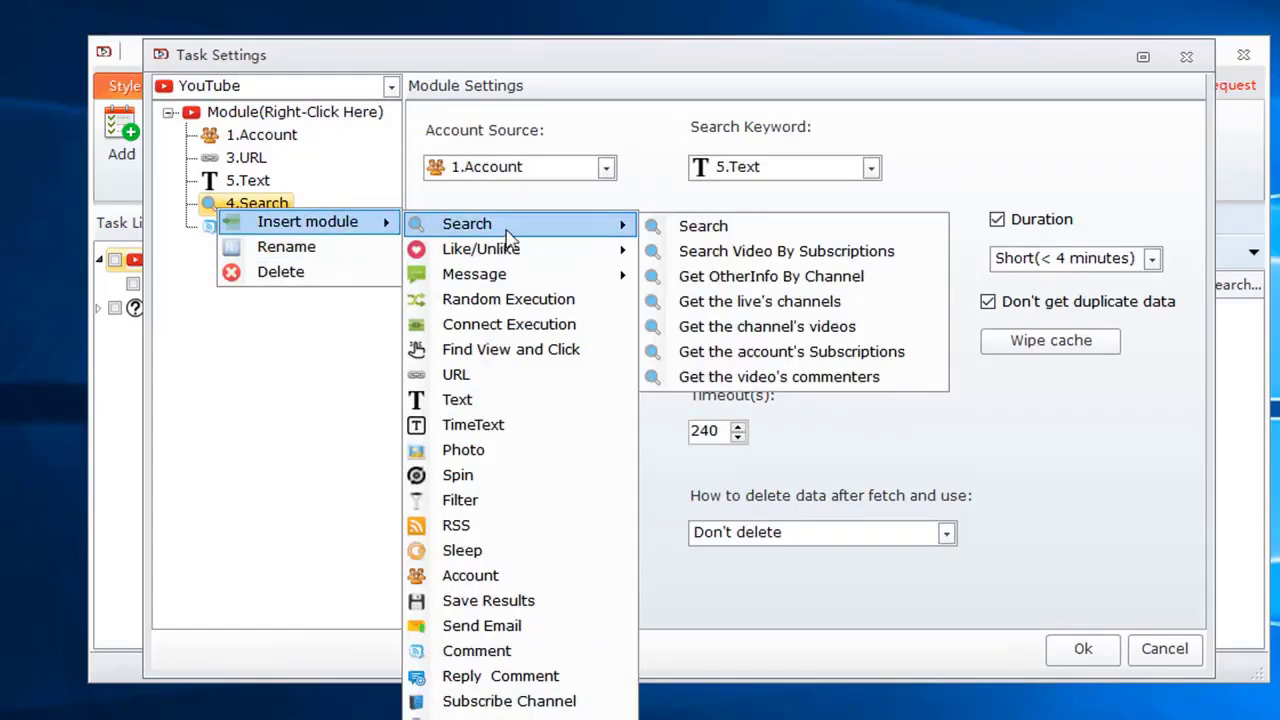
{"action": "left_click", "coordinate": [690, 330]}
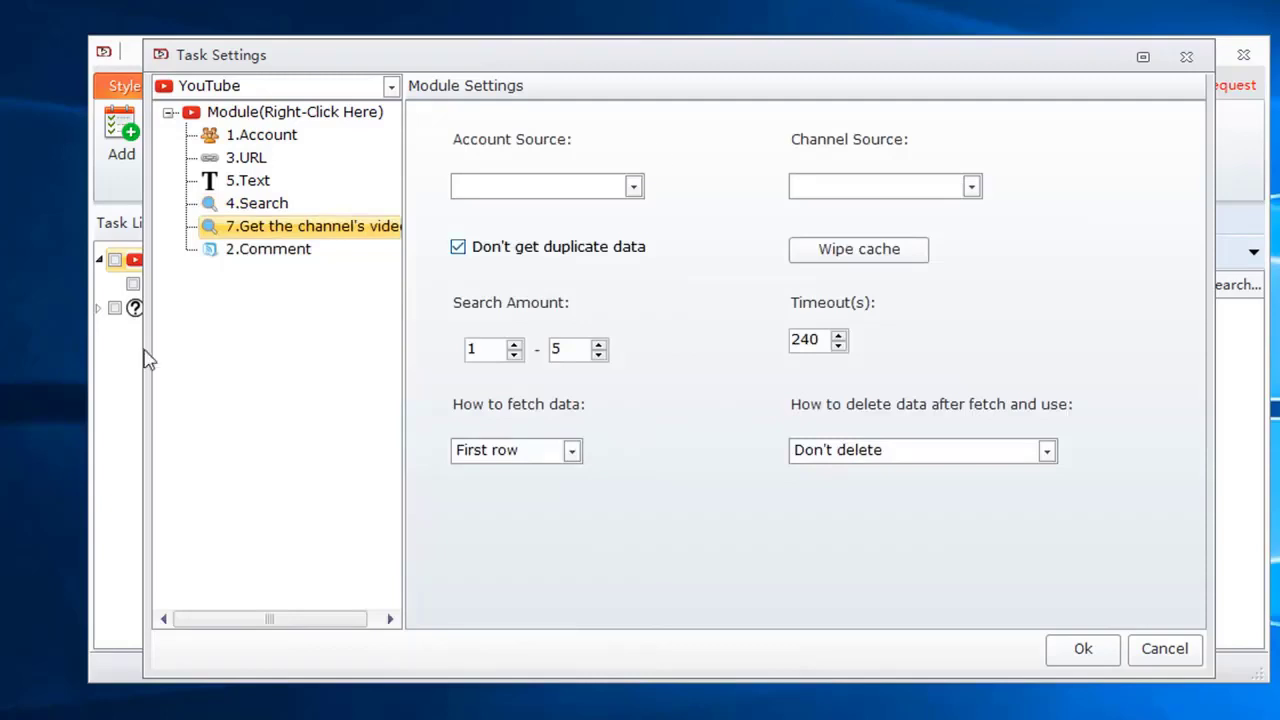
{"action": "left_click", "coordinate": [483, 187]}
{"action": "left_click", "coordinate": [487, 210]}
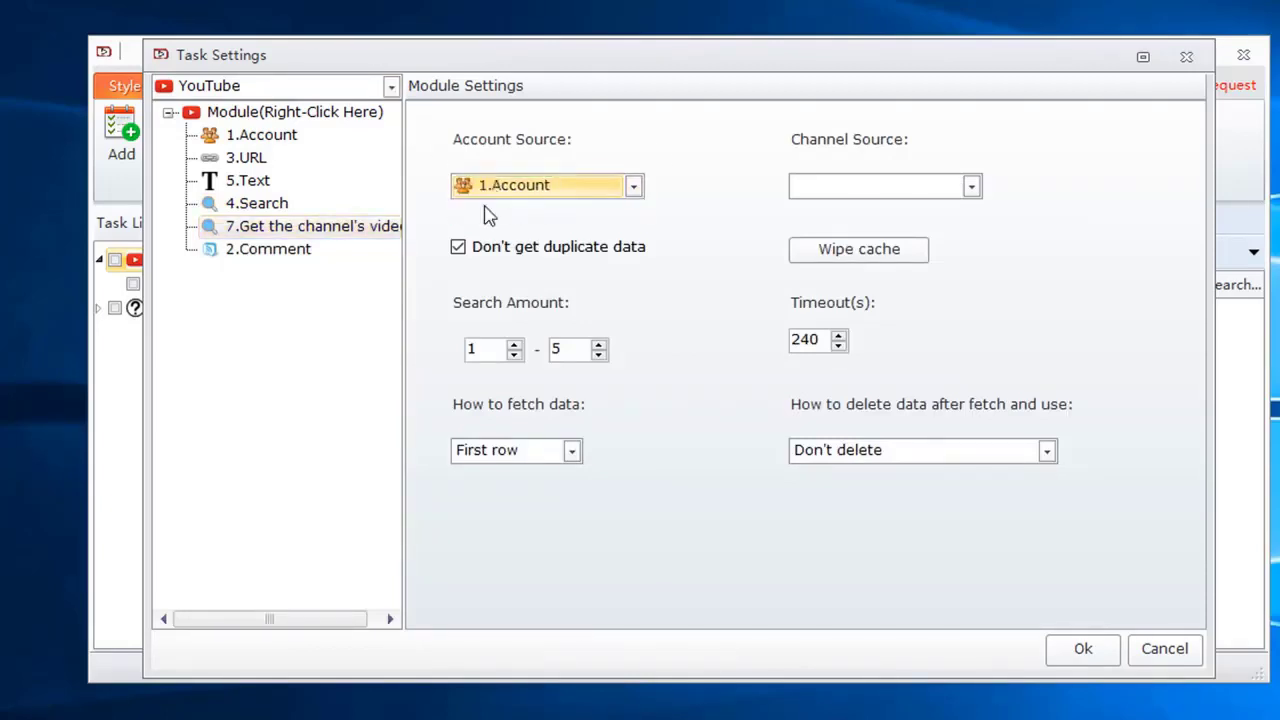
{"action": "left_click", "coordinate": [810, 190]}
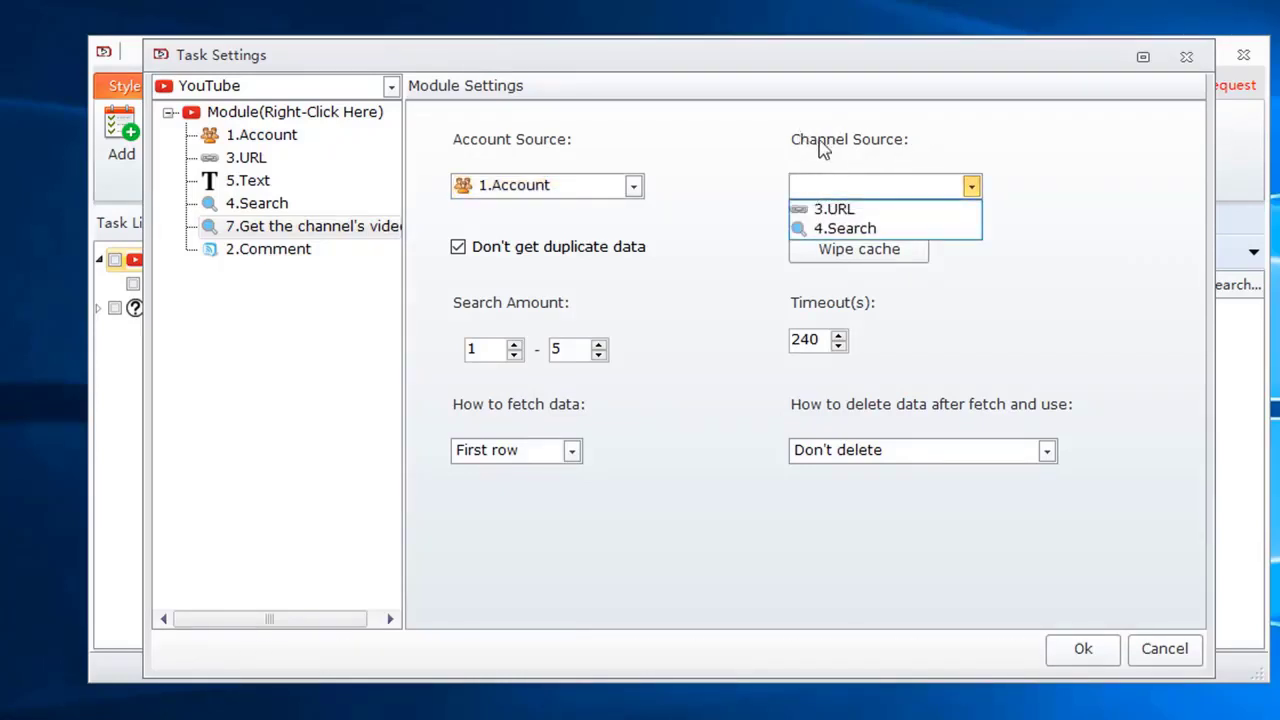
{"action": "left_click", "coordinate": [308, 248]}
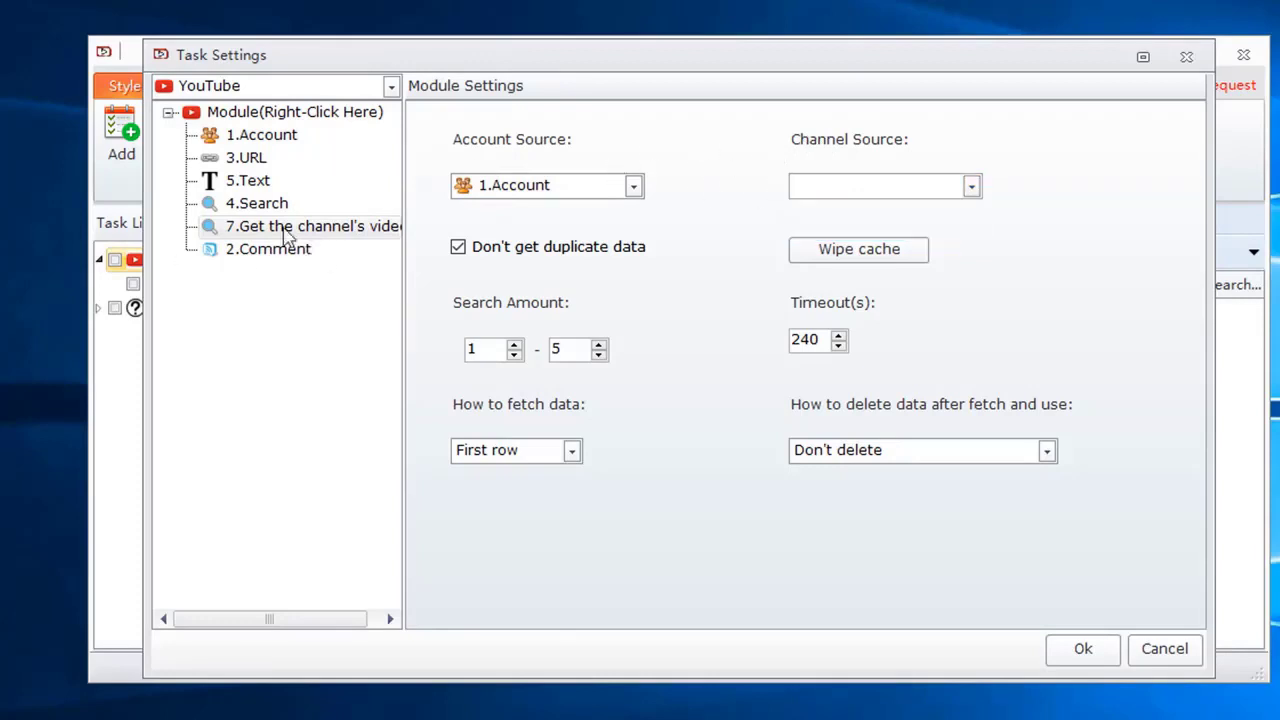
- Insert a new URL module and rename it 'URL(channel link)'
{"action": "right_click", "coordinate": [268, 206]}
{"action": "mouse_move", "coordinate": [430, 216]}
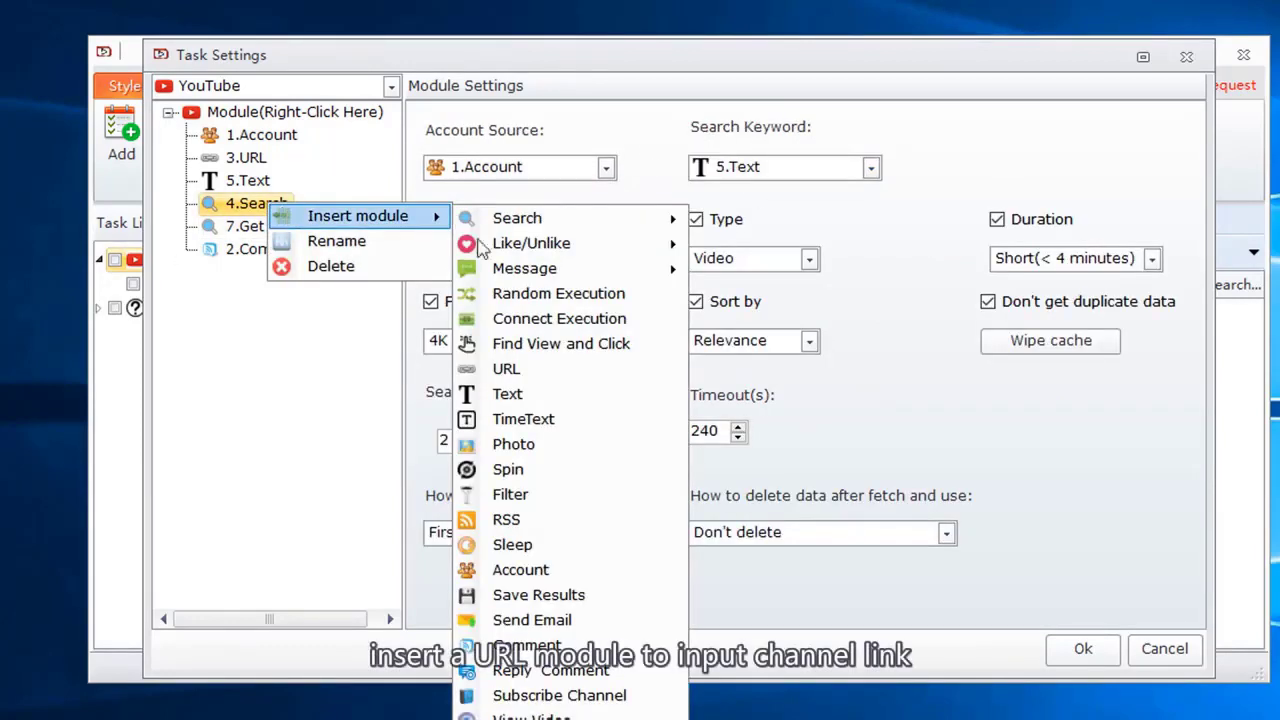
{"action": "left_click", "coordinate": [506, 368]}
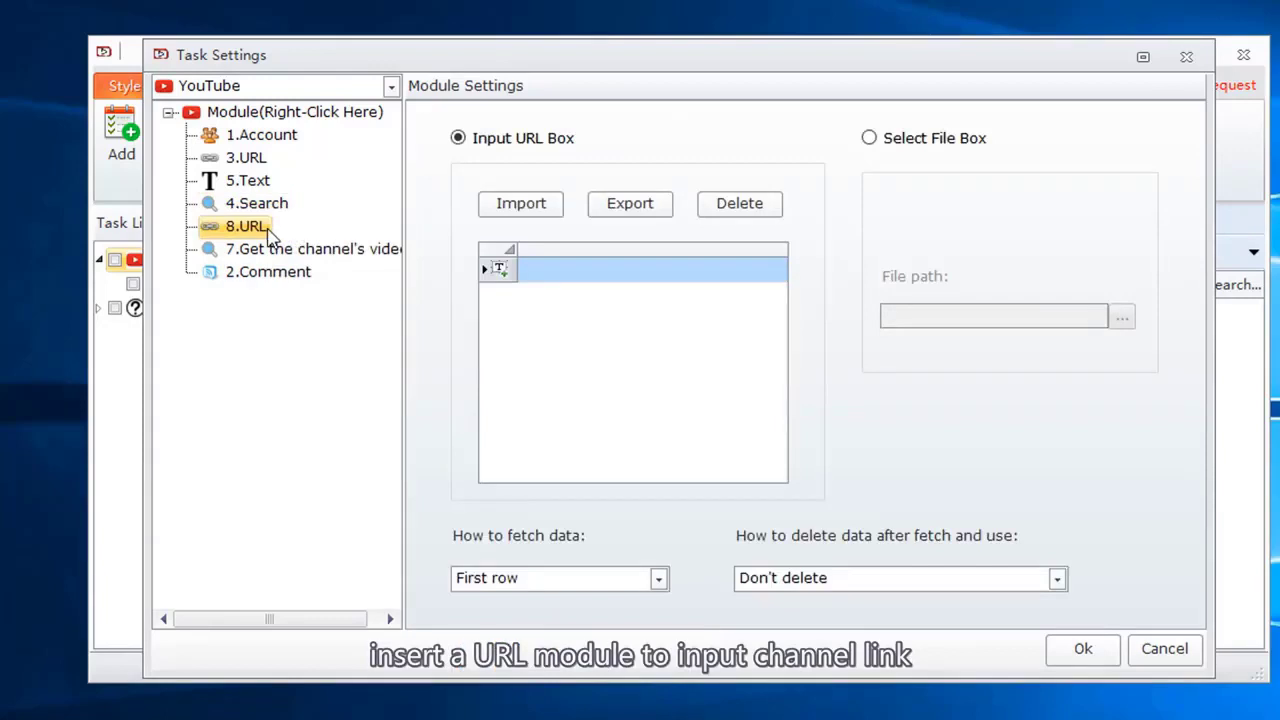
{"action": "right_click", "coordinate": [266, 229]}
{"action": "left_click", "coordinate": [336, 267]}
{"action": "left_click", "coordinate": [539, 364]}
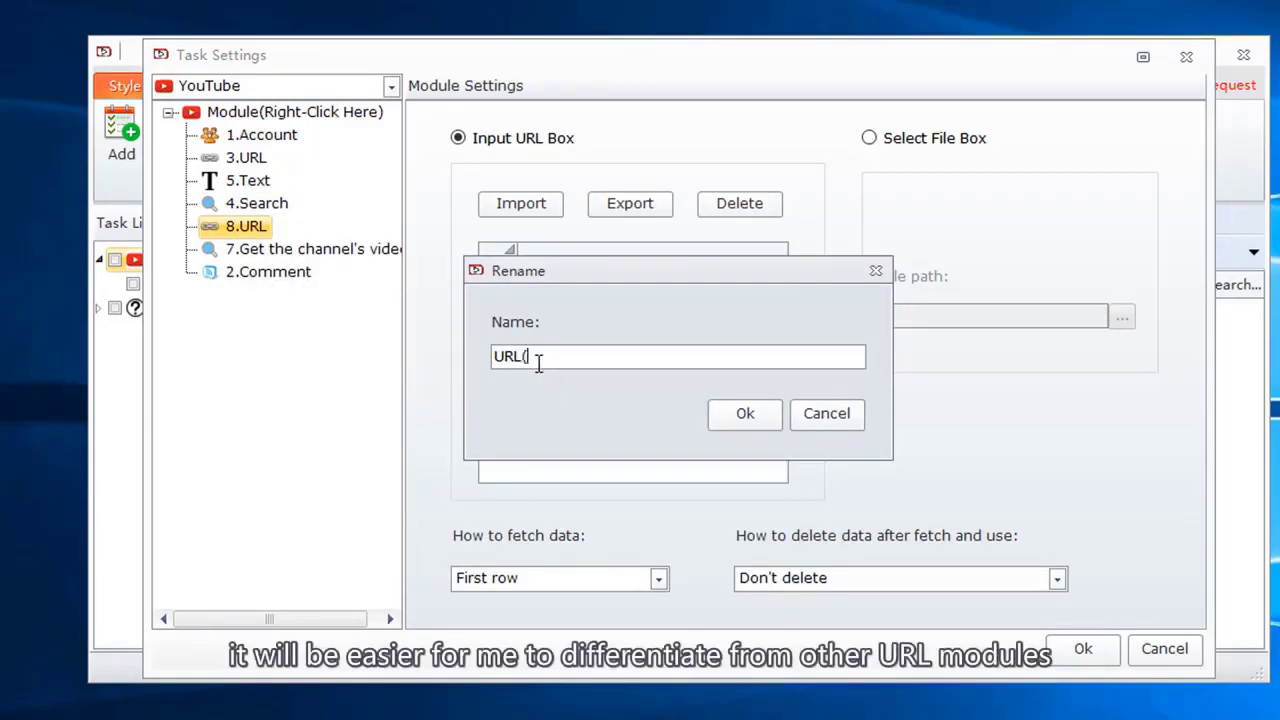
{"action": "type", "text": "(channel link"}
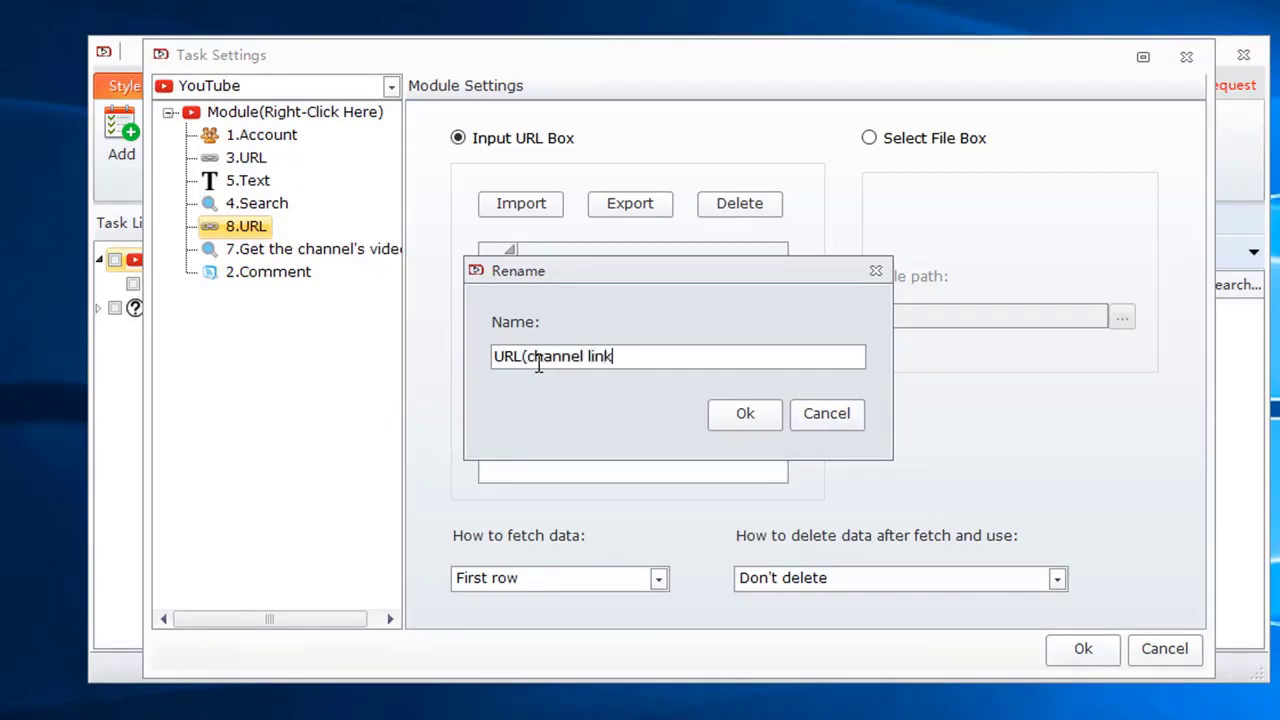
{"action": "left_click", "coordinate": [755, 418]}
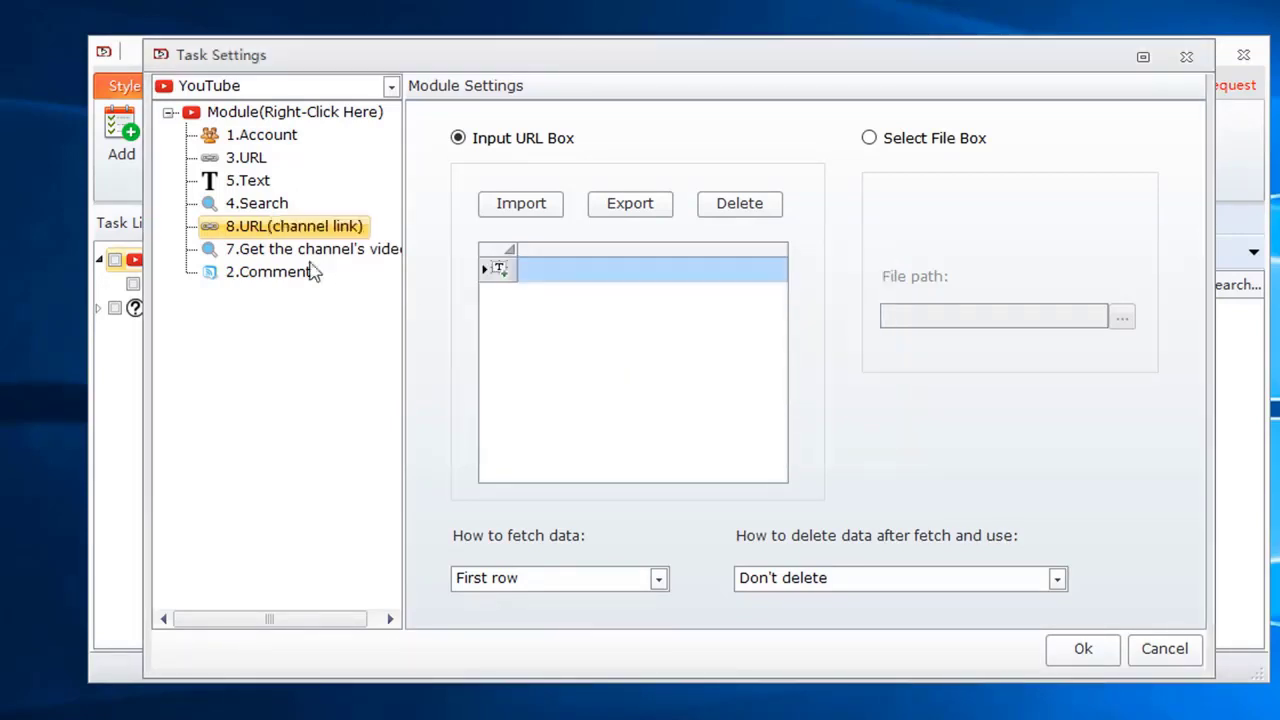
- Paste a YouTube channel link into two rows of URL(channel link)
{"action": "left_click", "coordinate": [287, 263]}
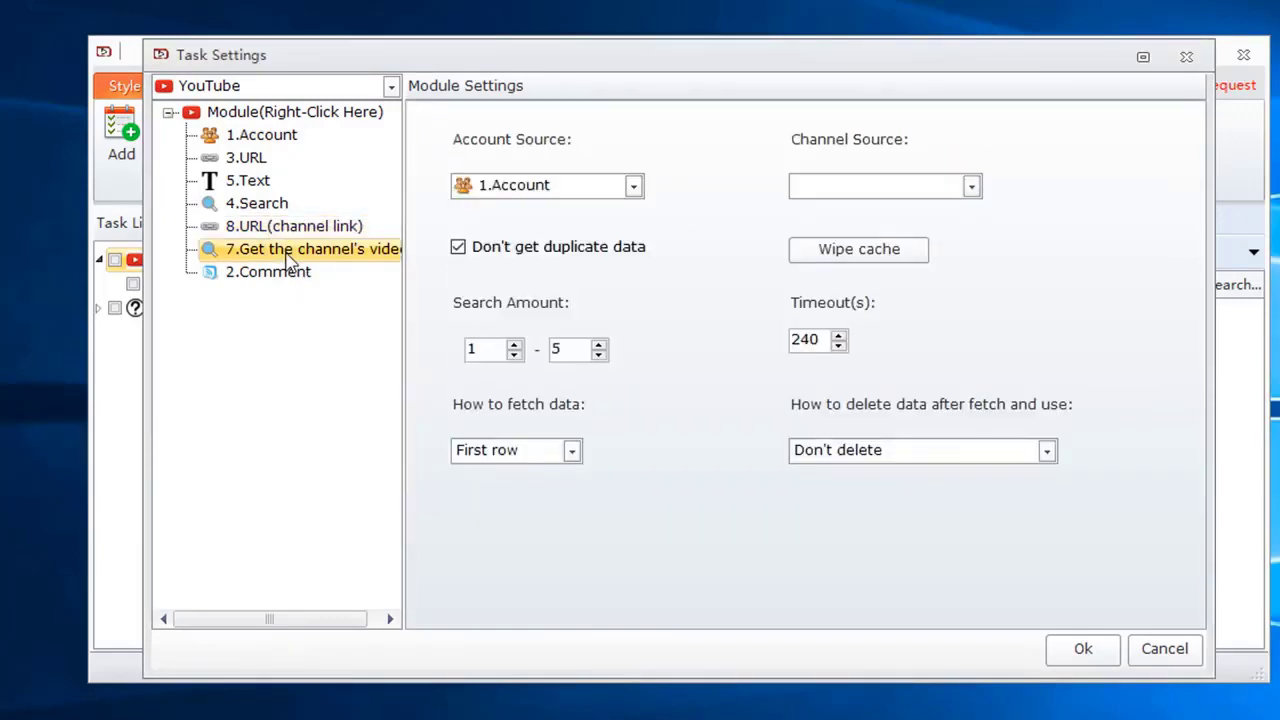
{"action": "left_click", "coordinate": [294, 226]}
{"action": "left_click", "coordinate": [610, 281]}
{"action": "left_click", "coordinate": [612, 278]}
{"action": "type", "text": "https://www.youtube.com/channel/UCDCbM4NHBwzRCs6AOrgFOPA/featured"}
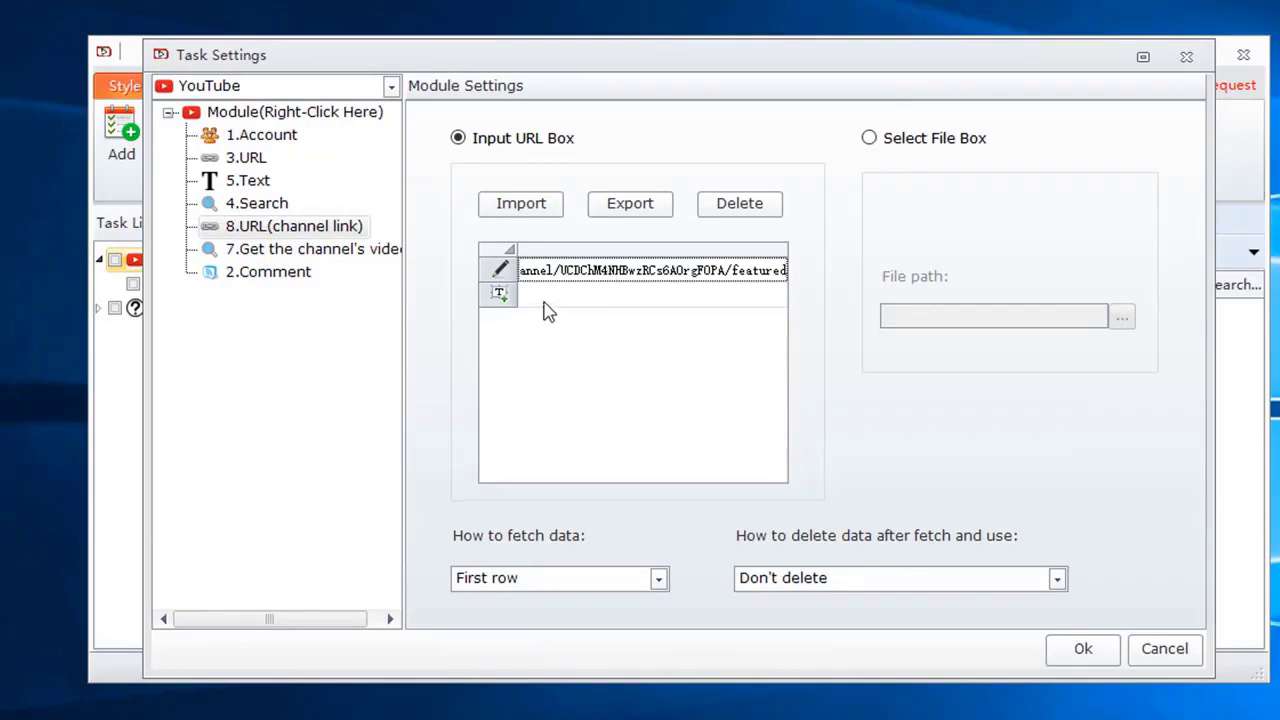
{"action": "left_click", "coordinate": [543, 305]}
{"action": "type", "text": "https://www.youtube.com/channel/UCDCbM4NHBwzRCs6AOrgFOPA/featured"}
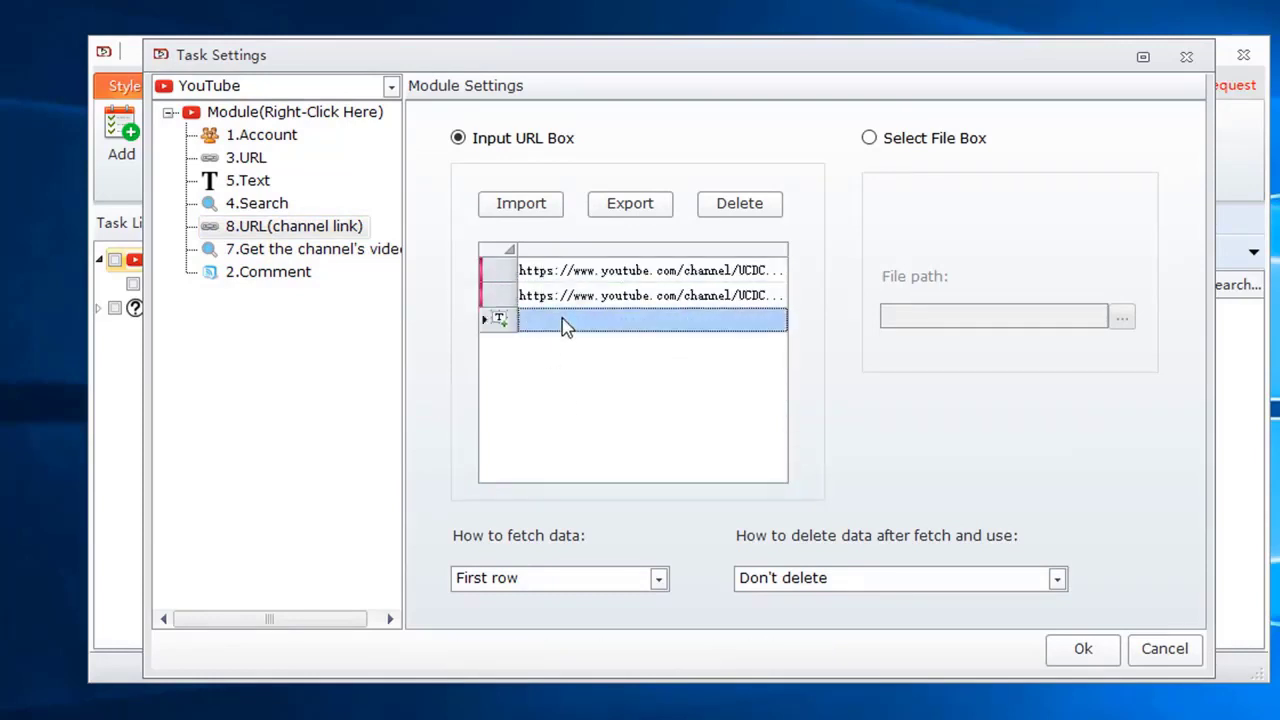
{"action": "left_click", "coordinate": [590, 300]}
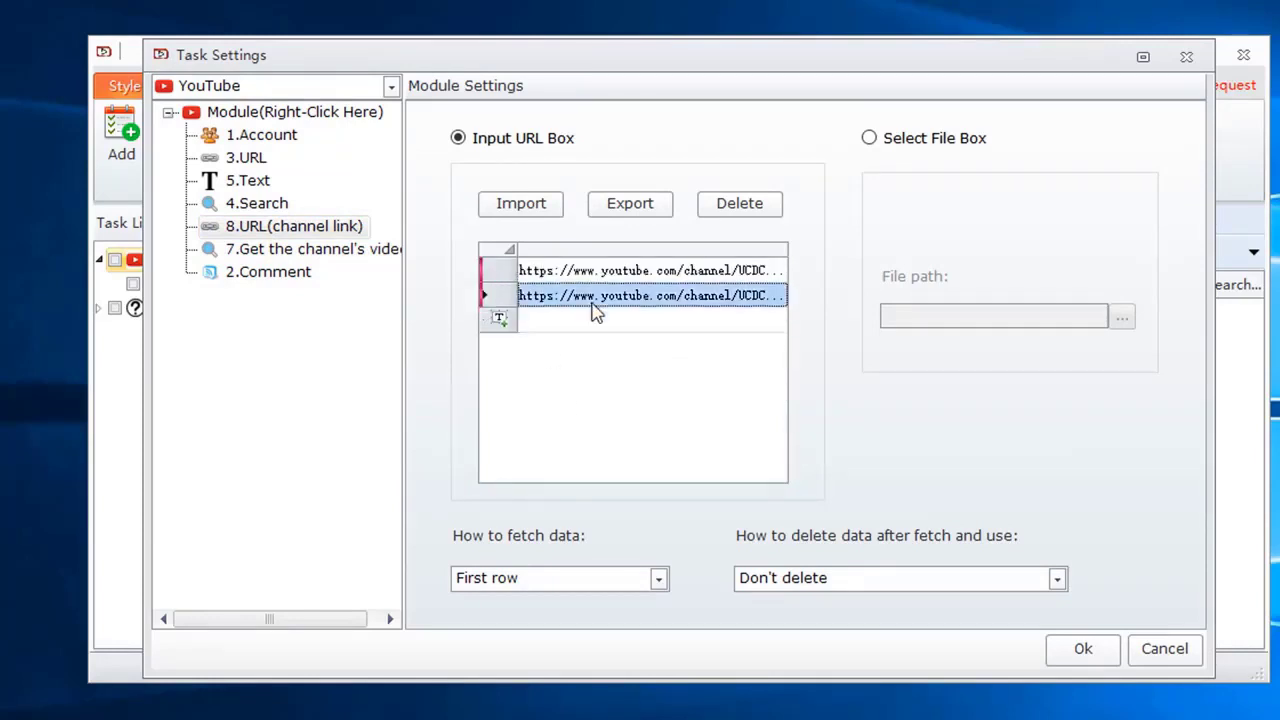
{"action": "left_click", "coordinate": [295, 250]}
{"action": "left_click", "coordinate": [880, 186]}
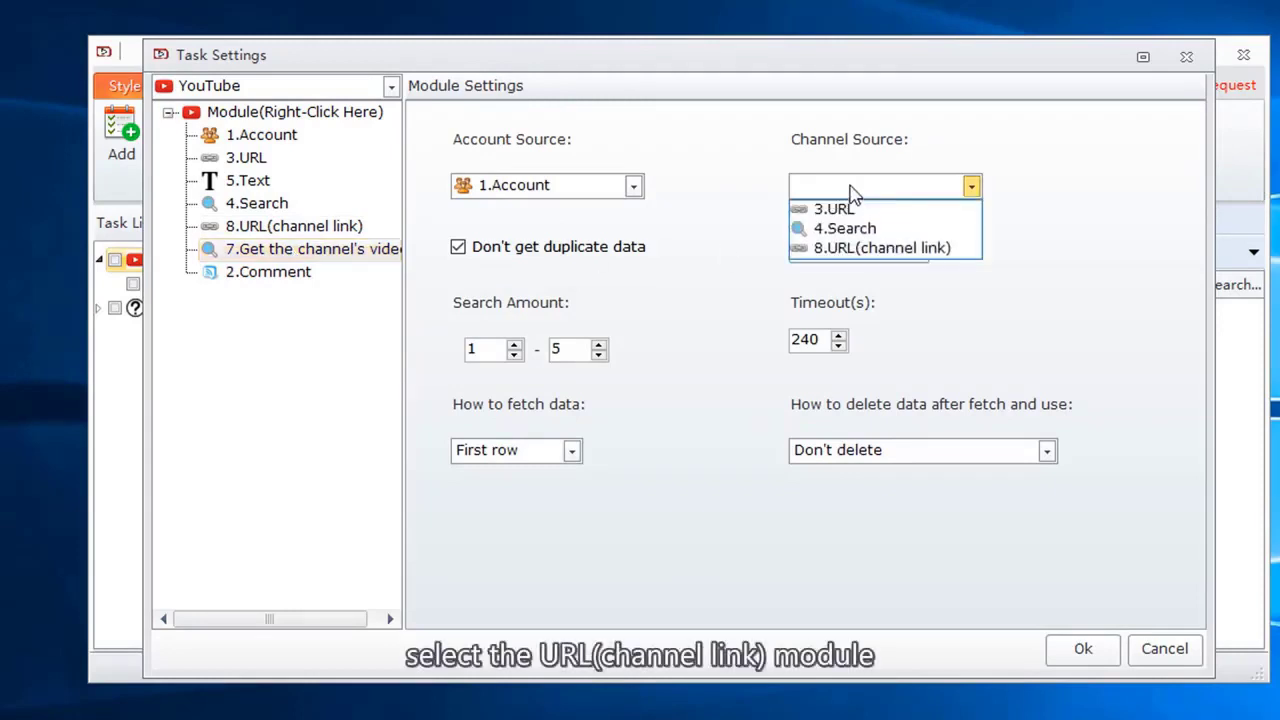
- Set the channel-videos module's Channel Source to 8.URL(channel link) with search amount 1–10
{"action": "left_click", "coordinate": [840, 248]}
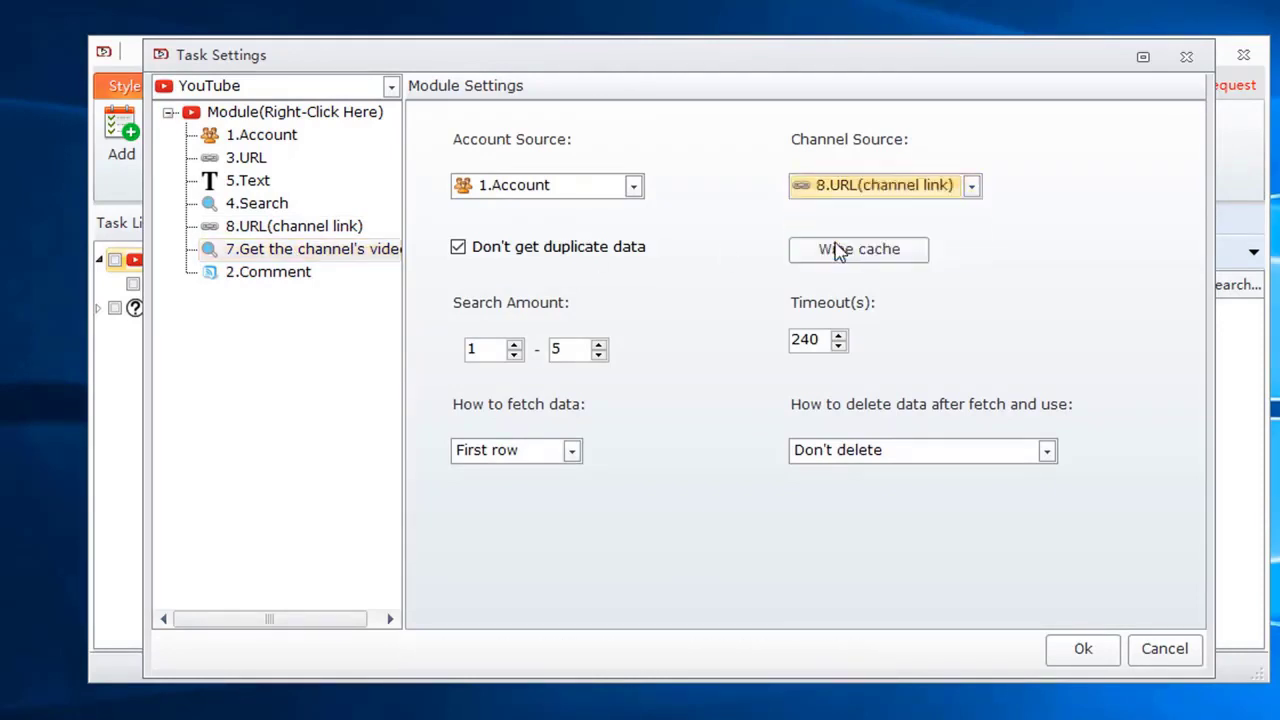
{"action": "left_click", "coordinate": [501, 350]}
{"action": "left_click_drag", "start_coordinate": [501, 350], "coordinate": [461, 358]}
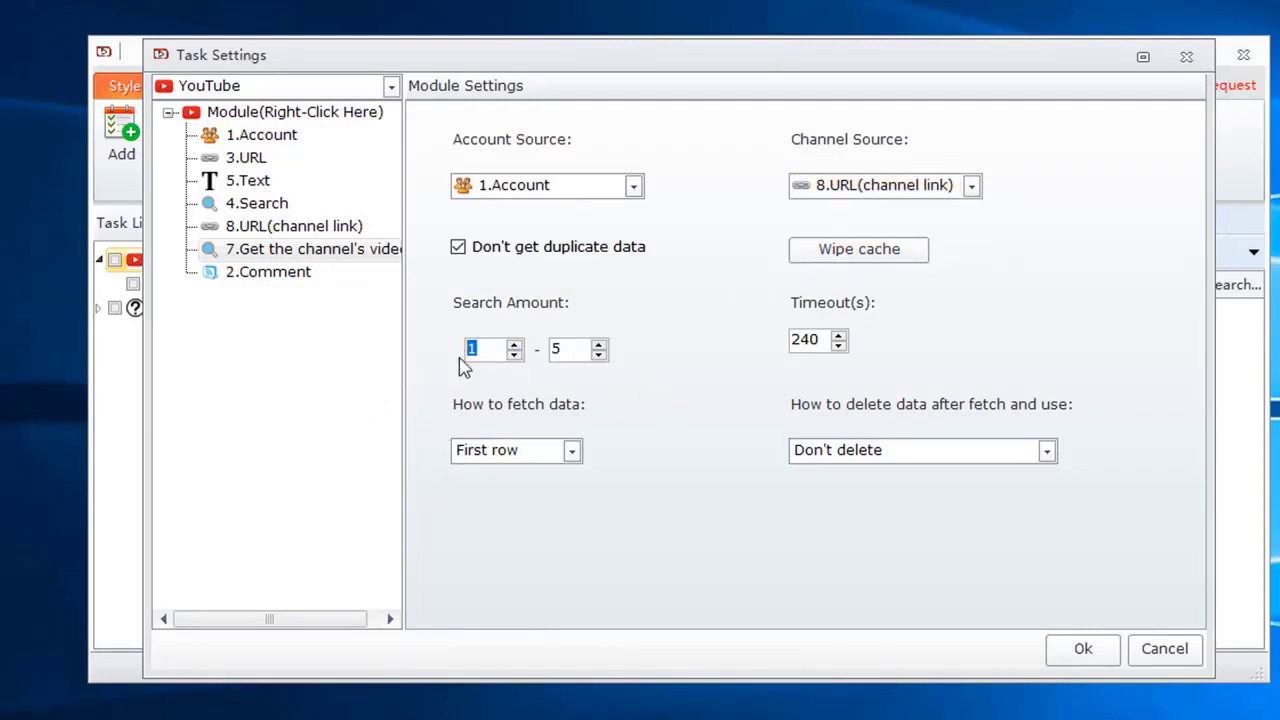
{"action": "left_click_drag", "start_coordinate": [577, 350], "coordinate": [535, 349]}
- Make 7.Get the channel's videos the Comment module's video source
{"action": "left_click", "coordinate": [250, 274]}
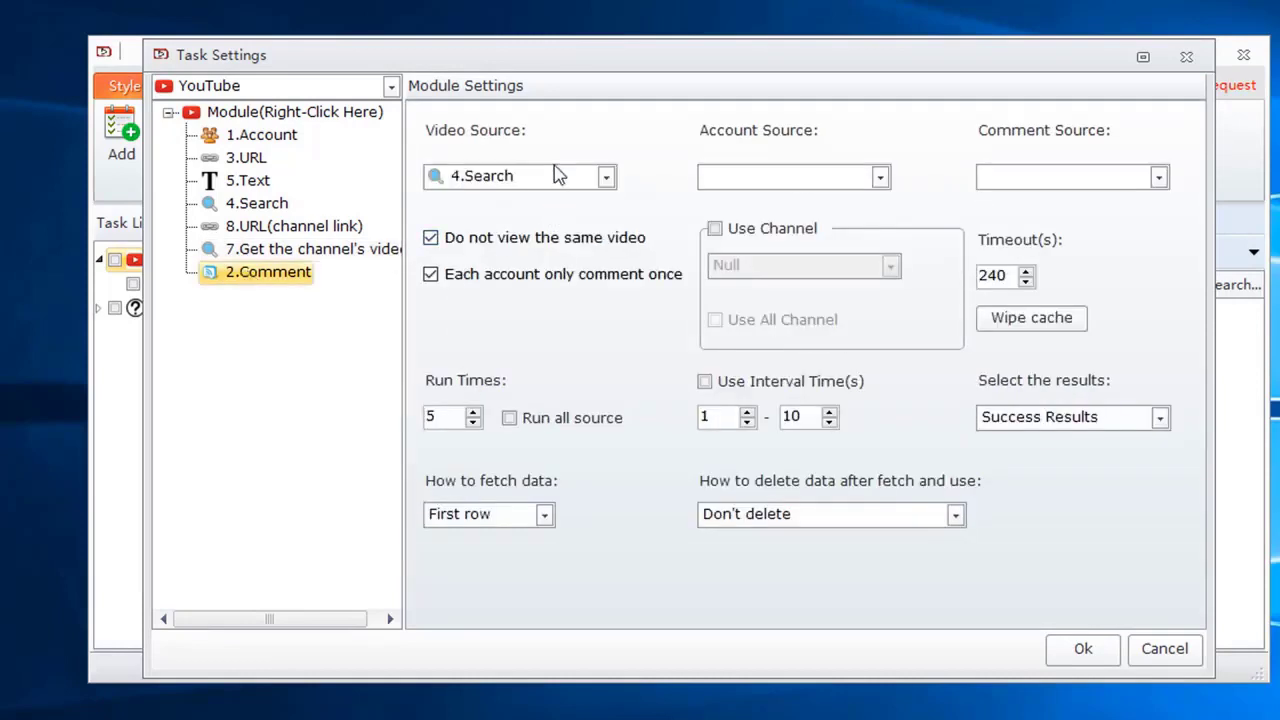
{"action": "left_click", "coordinate": [557, 177]}
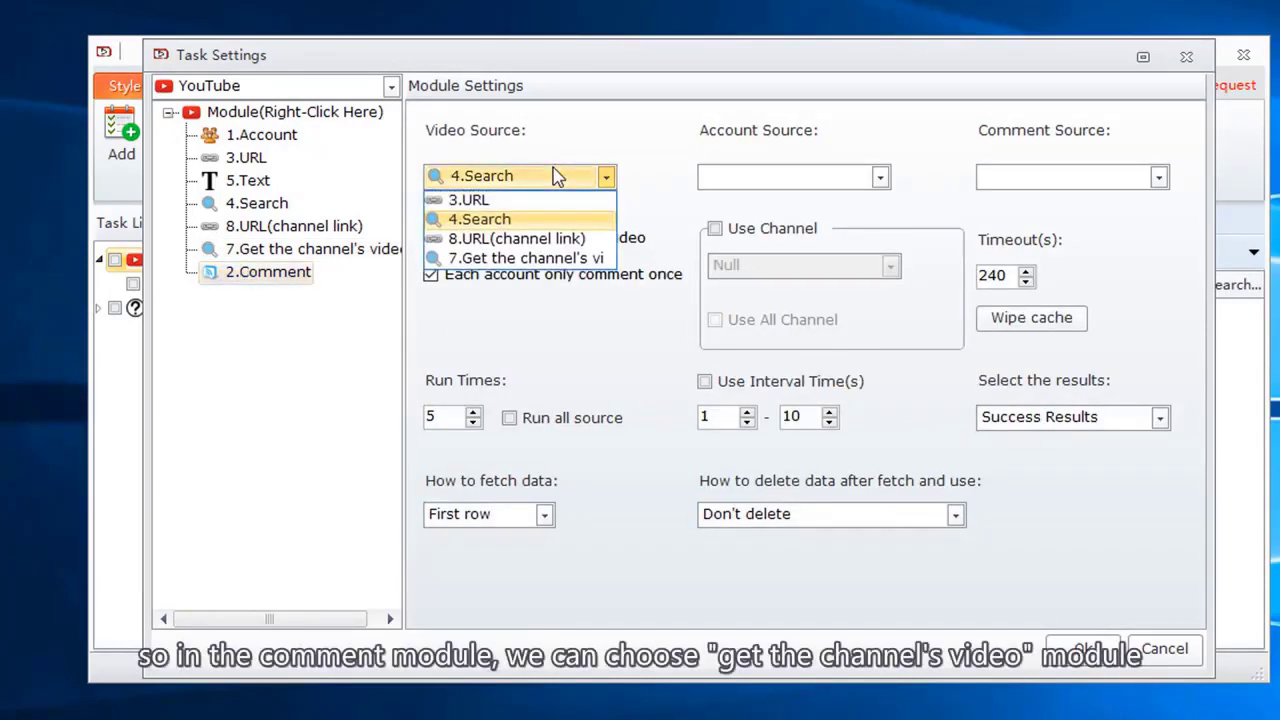
{"action": "left_click", "coordinate": [548, 259]}
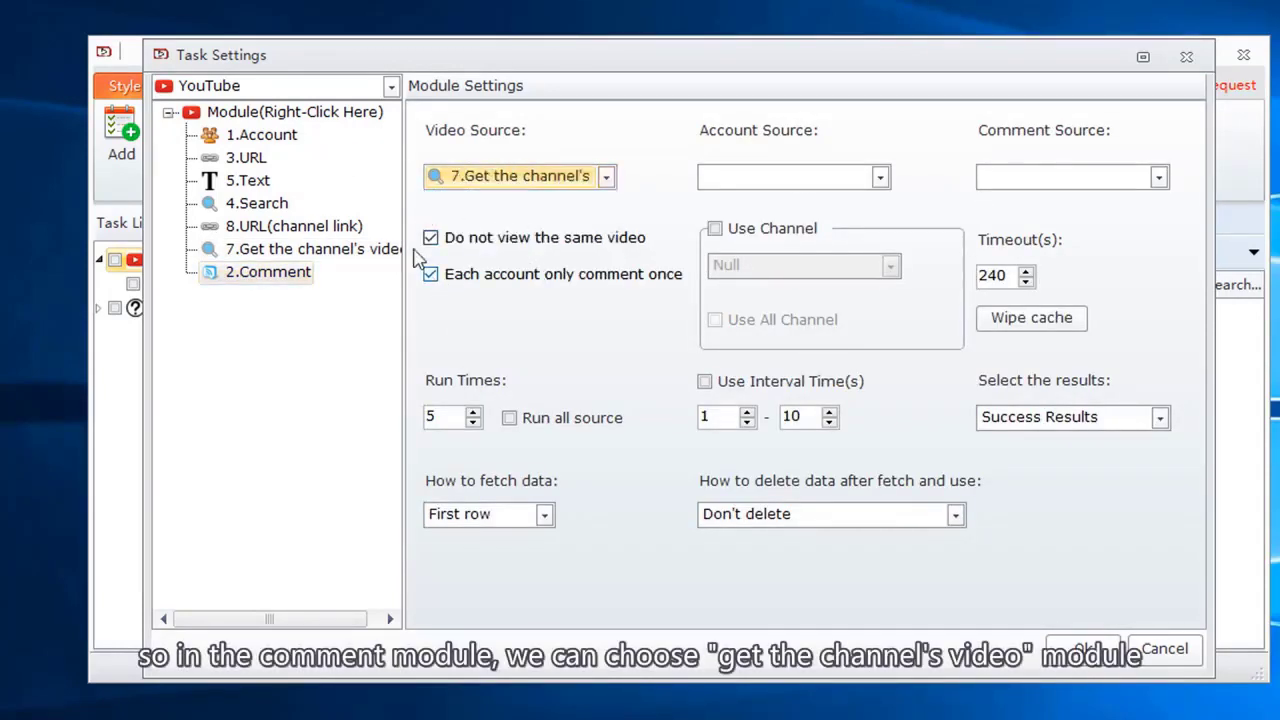
- Insert a Search Video By Subscriptions module after the channel-videos module
{"action": "left_click", "coordinate": [288, 251]}
{"action": "right_click", "coordinate": [290, 254]}
{"action": "mouse_move", "coordinate": [400, 262]}
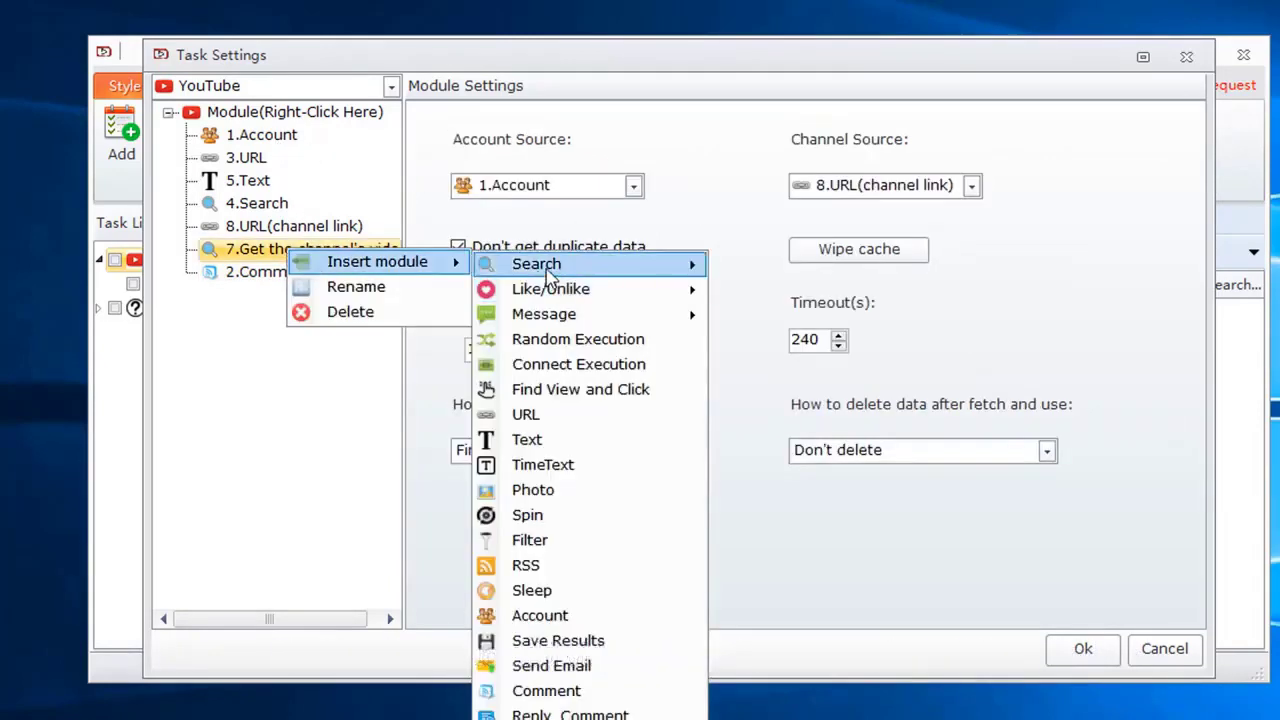
{"action": "mouse_move", "coordinate": [608, 272]}
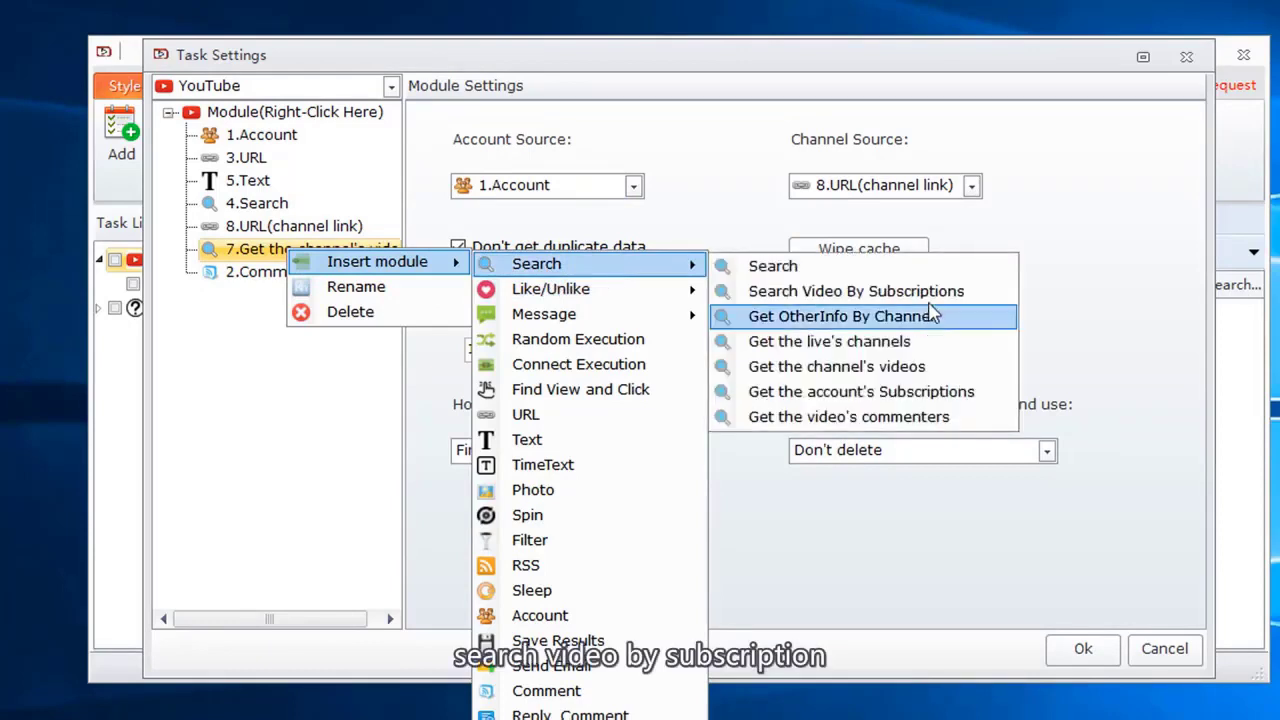
{"action": "left_click", "coordinate": [928, 296]}
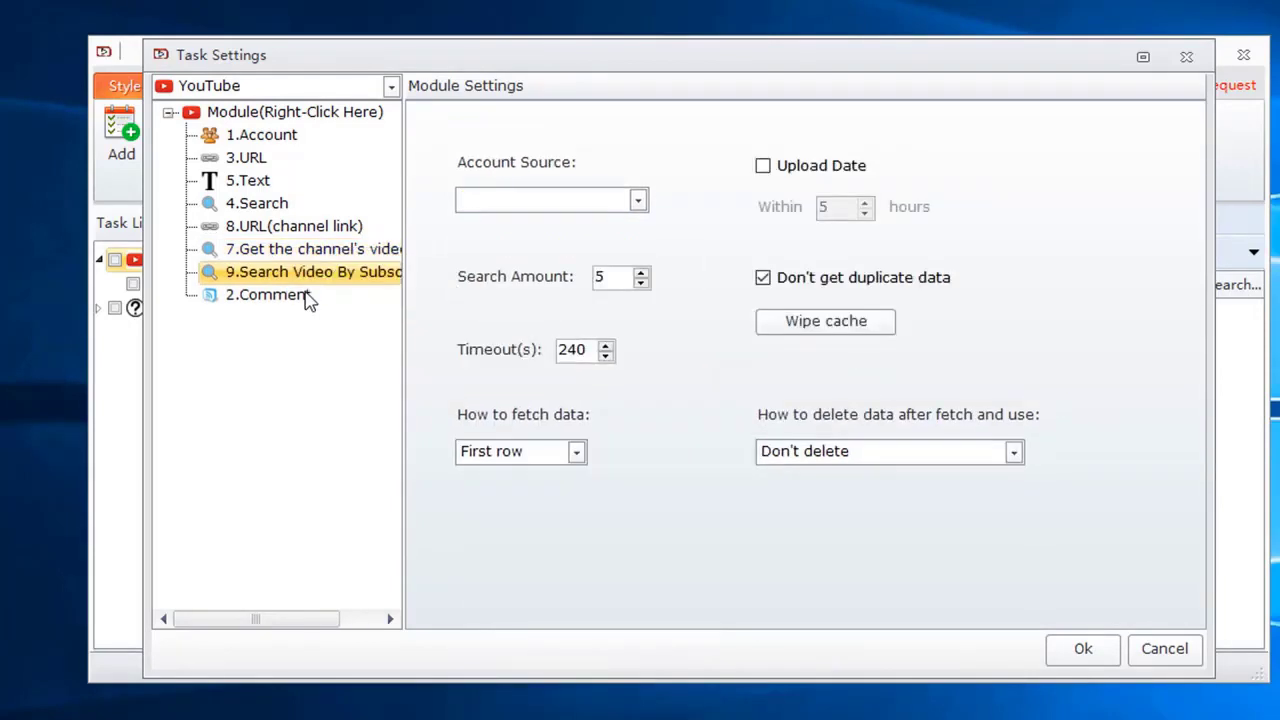
- Set it to 1.Account, uploads within 5 hours, and search amount 10
{"action": "left_click", "coordinate": [576, 200]}
{"action": "left_click", "coordinate": [578, 223]}
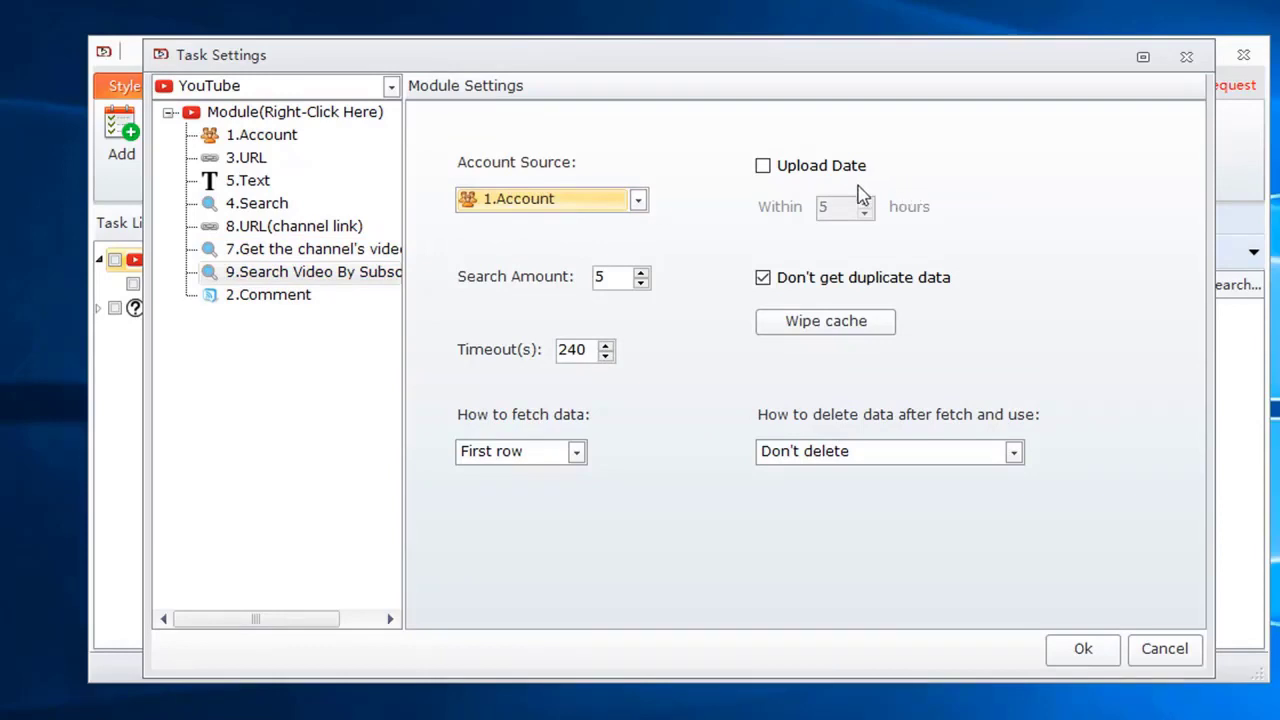
{"action": "left_click", "coordinate": [786, 170]}
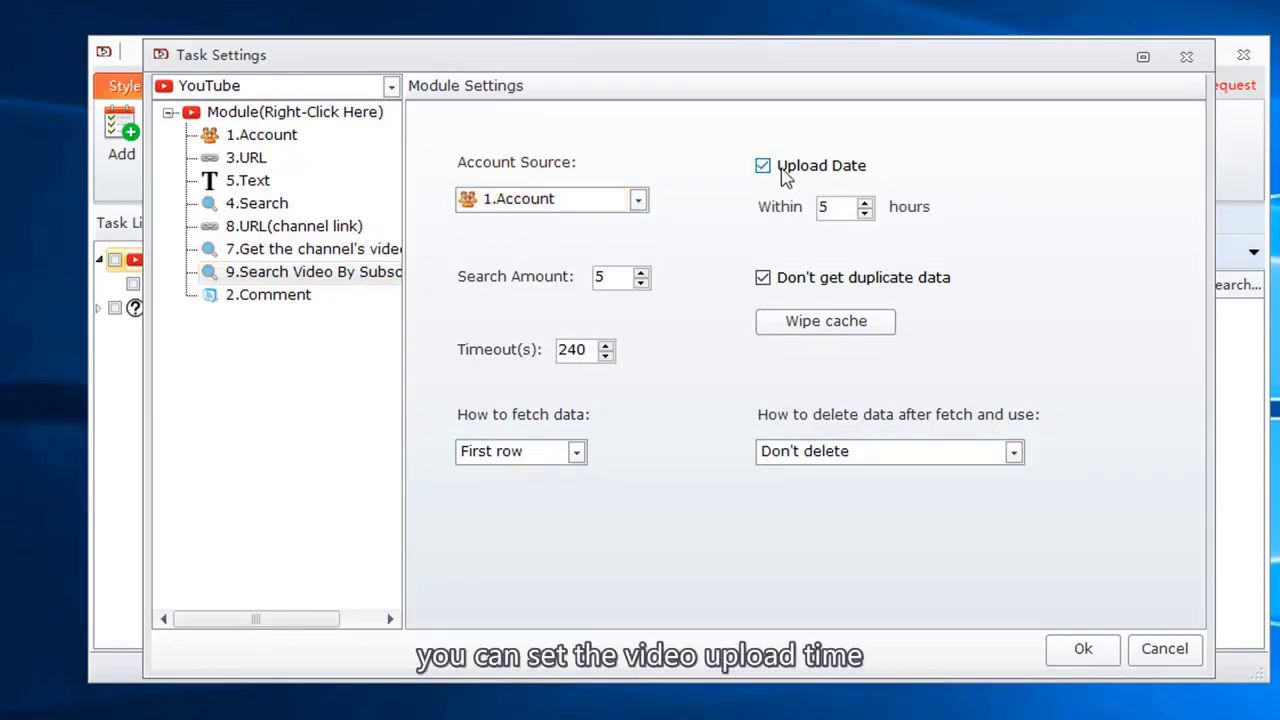
{"action": "double_click", "coordinate": [611, 277]}
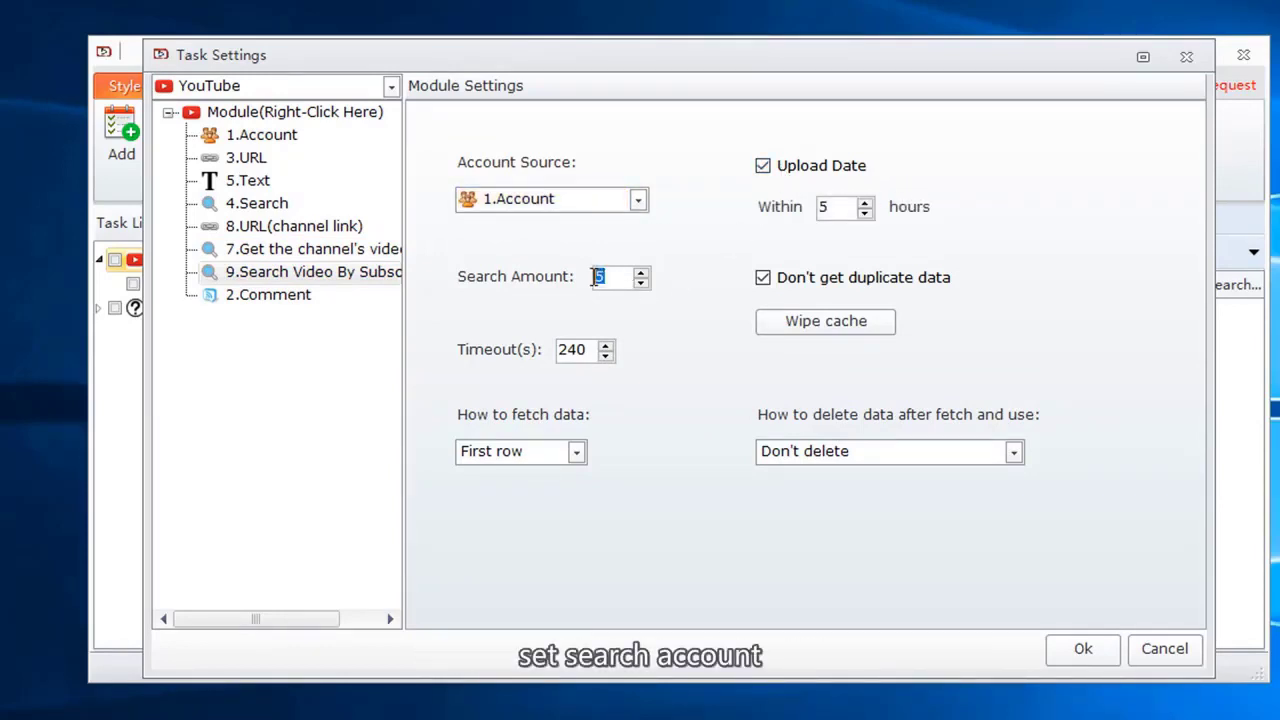
{"action": "type", "text": "10"}
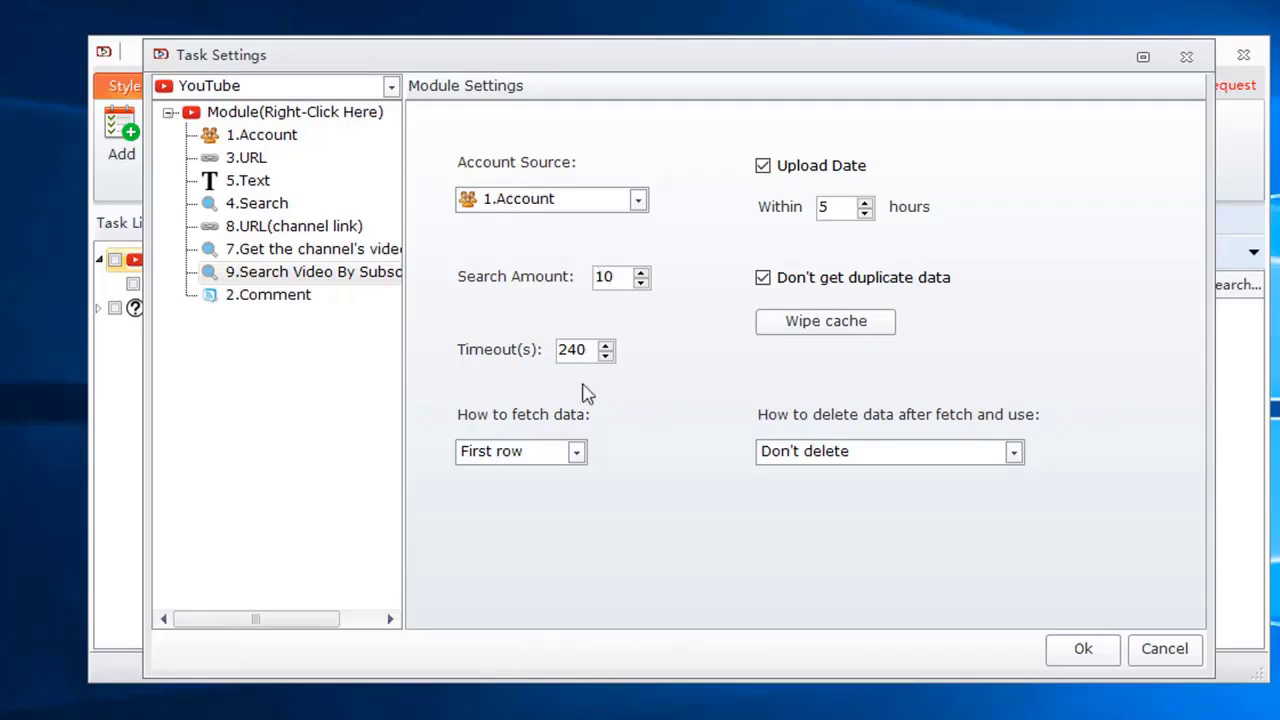
{"action": "left_click", "coordinate": [305, 294]}
- Set 2.Comment's video source to 9.Search Video By Subscriptions and account source to 1.Account
{"action": "left_click", "coordinate": [557, 178]}
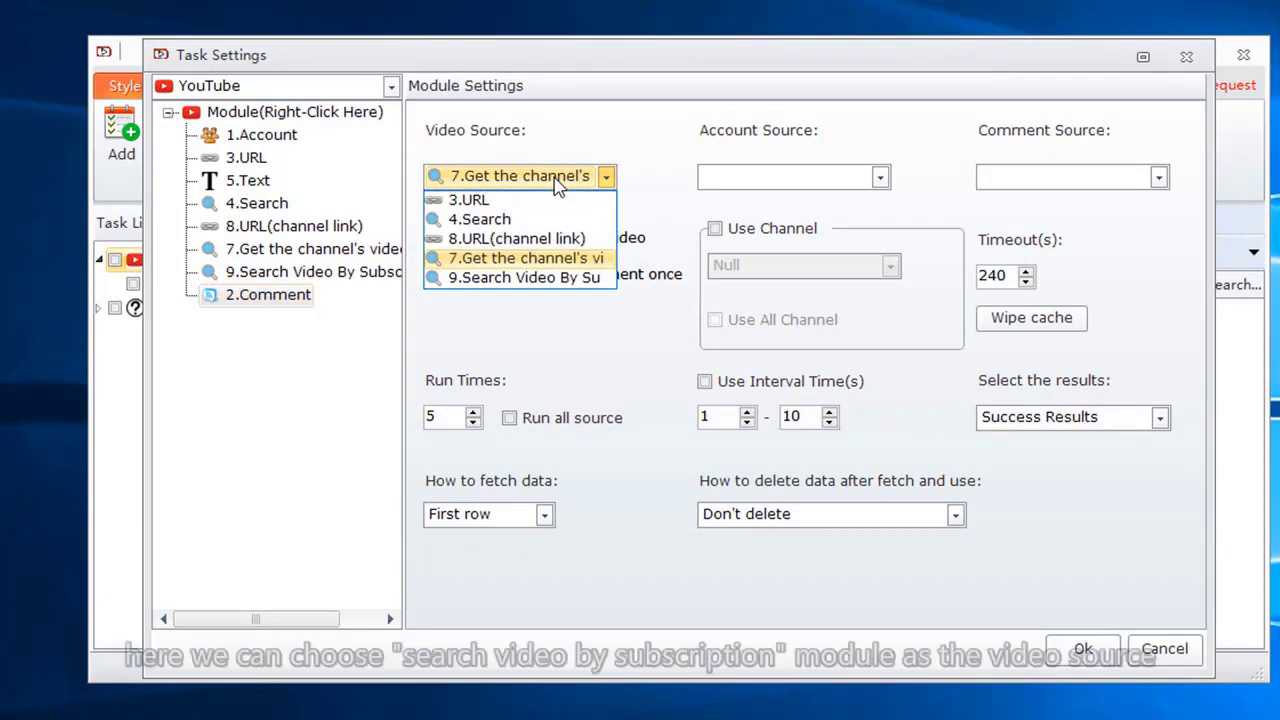
{"action": "left_click", "coordinate": [508, 278]}
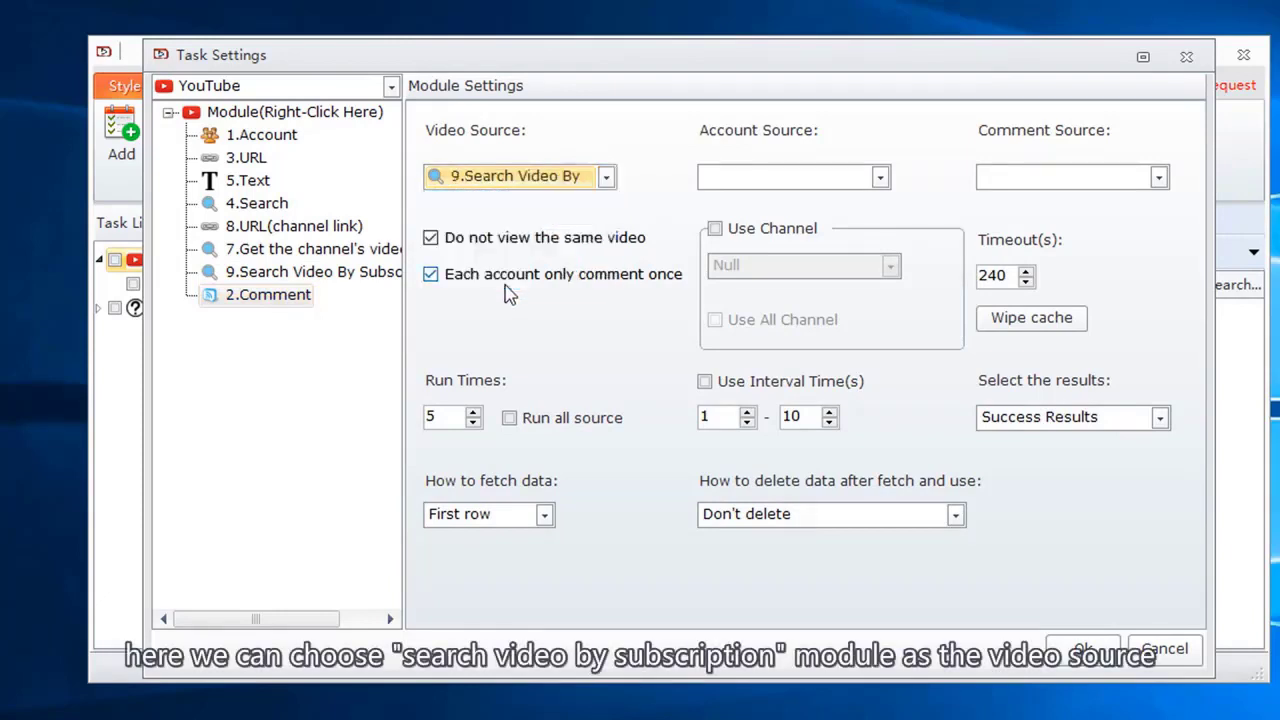
{"action": "left_click", "coordinate": [757, 180]}
{"action": "left_click", "coordinate": [750, 200]}
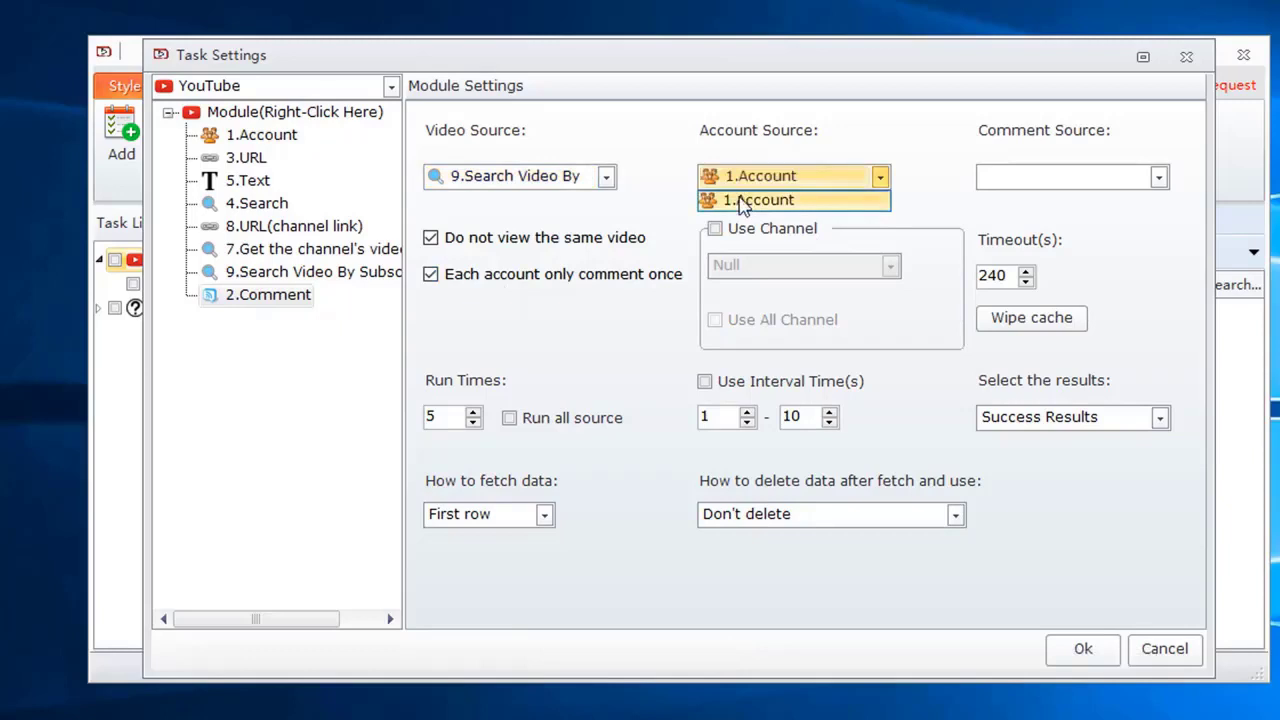
{"action": "left_click", "coordinate": [1040, 180]}
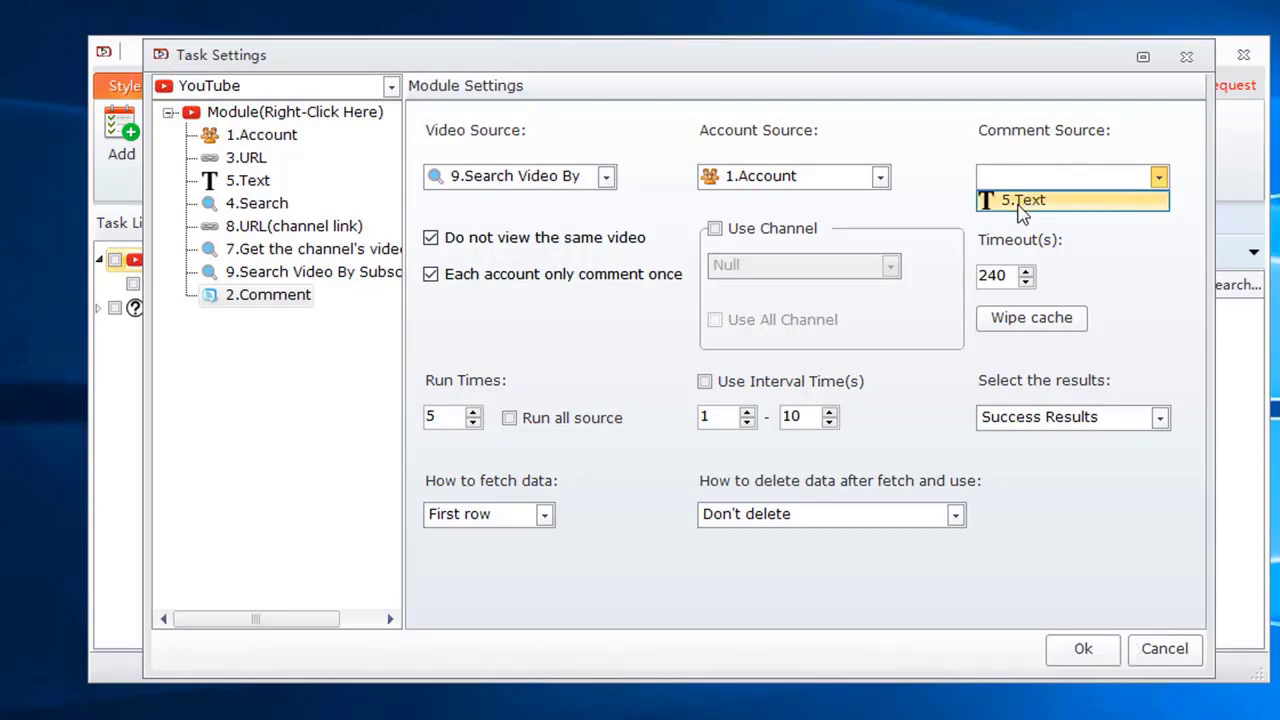
{"action": "left_click", "coordinate": [1022, 142]}
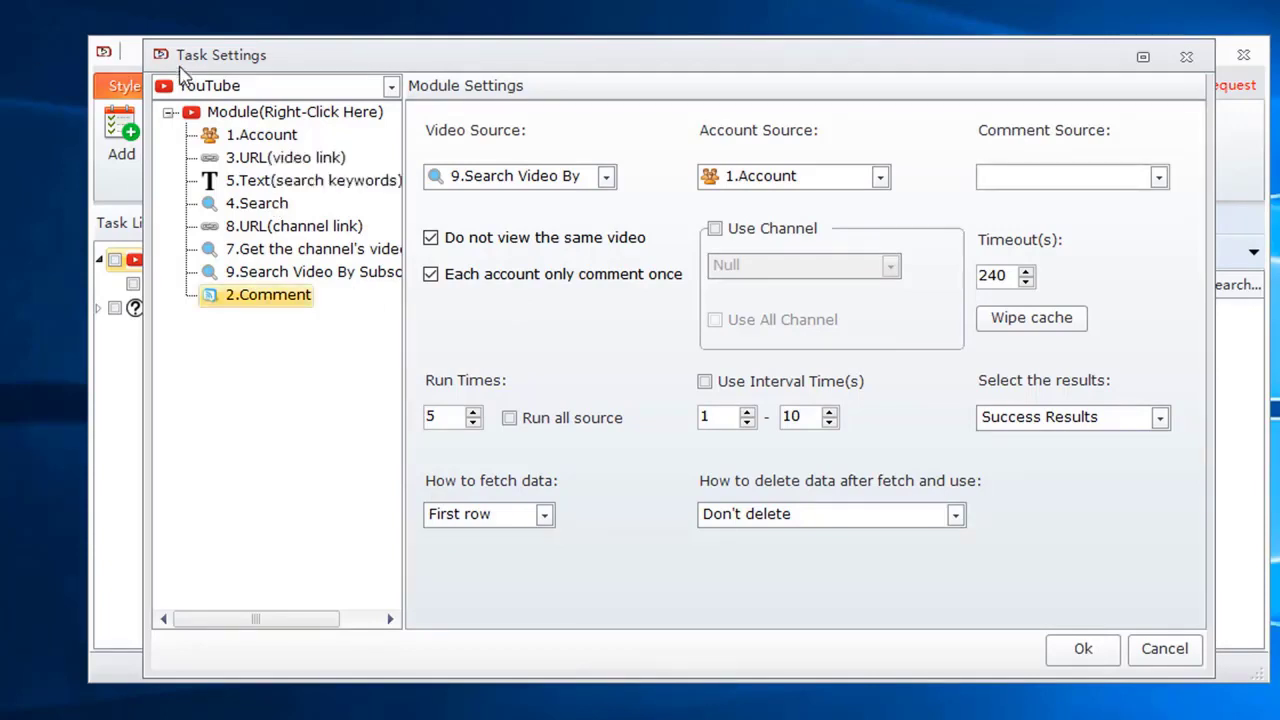
- Insert a new text module and rename it Text(comment)
{"action": "right_click", "coordinate": [276, 271]}
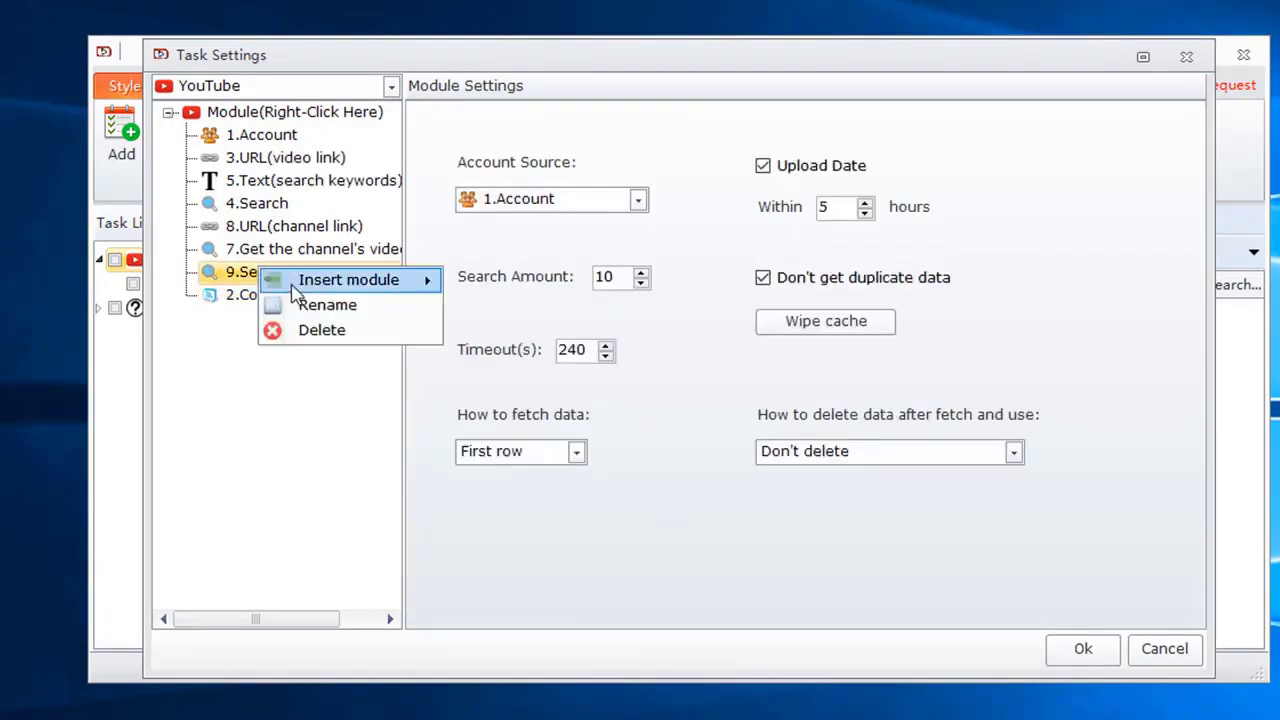
{"action": "mouse_move", "coordinate": [300, 282]}
{"action": "left_click", "coordinate": [528, 458]}
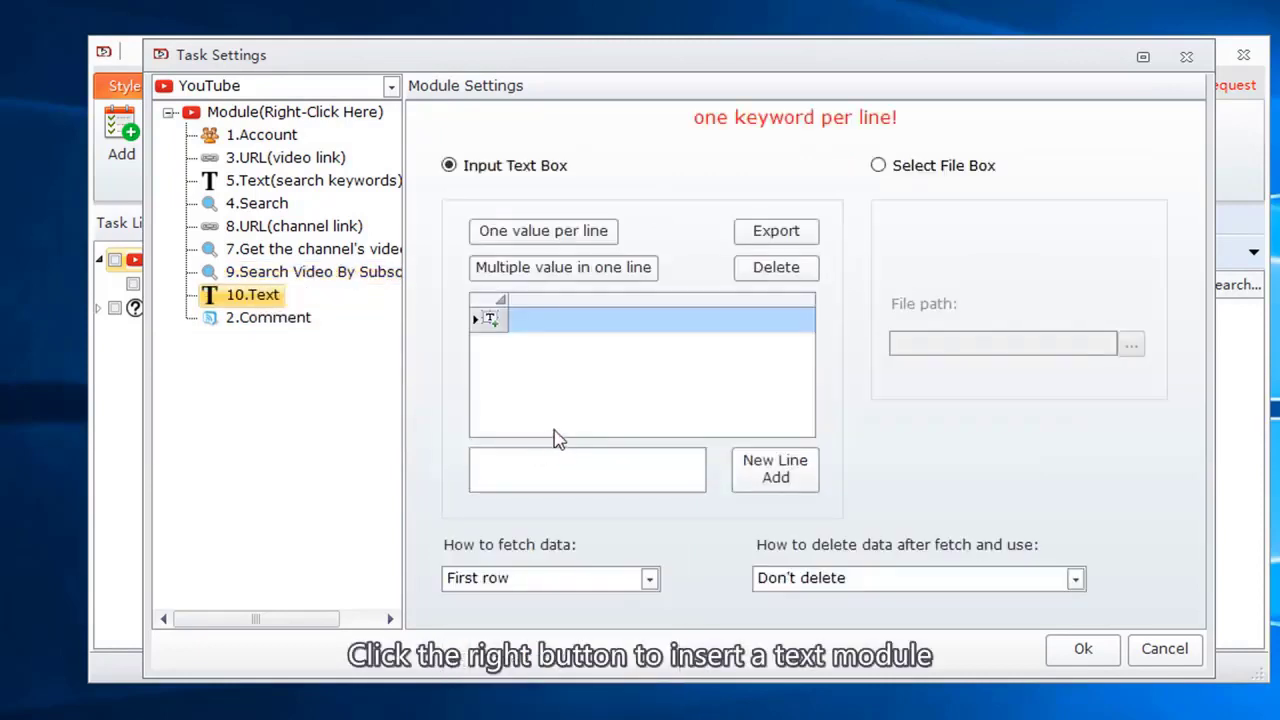
{"action": "right_click", "coordinate": [258, 296]}
{"action": "left_click", "coordinate": [322, 334]}
{"action": "left_click", "coordinate": [546, 362]}
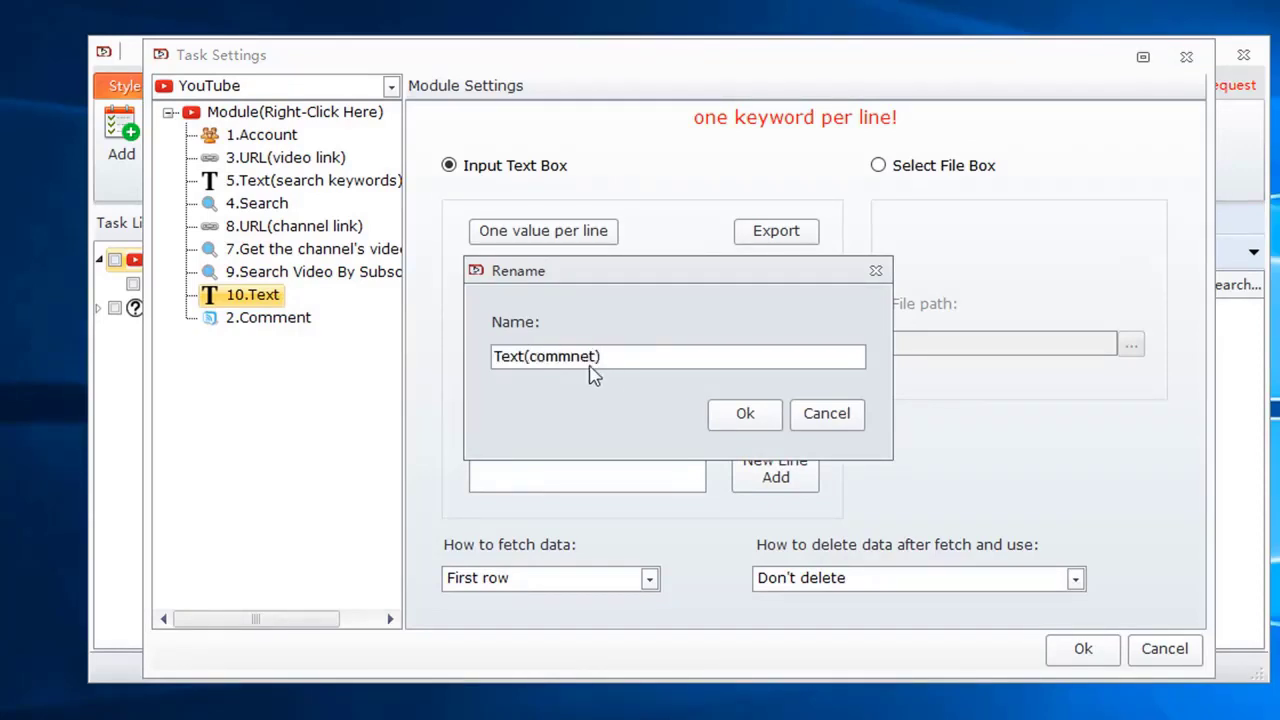
{"action": "left_click_drag", "start_coordinate": [598, 360], "coordinate": [540, 362]}
{"action": "type", "text": "co"}
{"action": "left_click", "coordinate": [745, 413]}
- Enter the comment lines 'nice' and 'good' in the text module's grid
{"action": "left_click", "coordinate": [596, 329]}
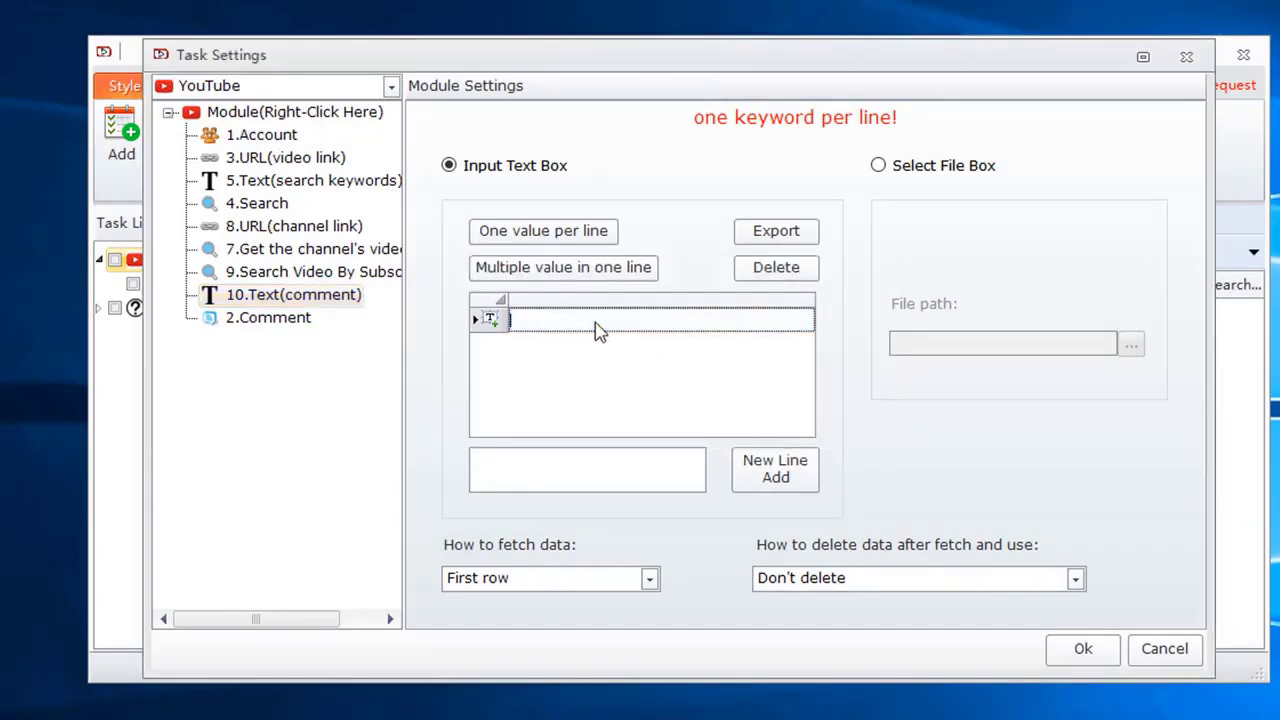
{"action": "type", "text": "nice"}
{"action": "left_click", "coordinate": [596, 352]}
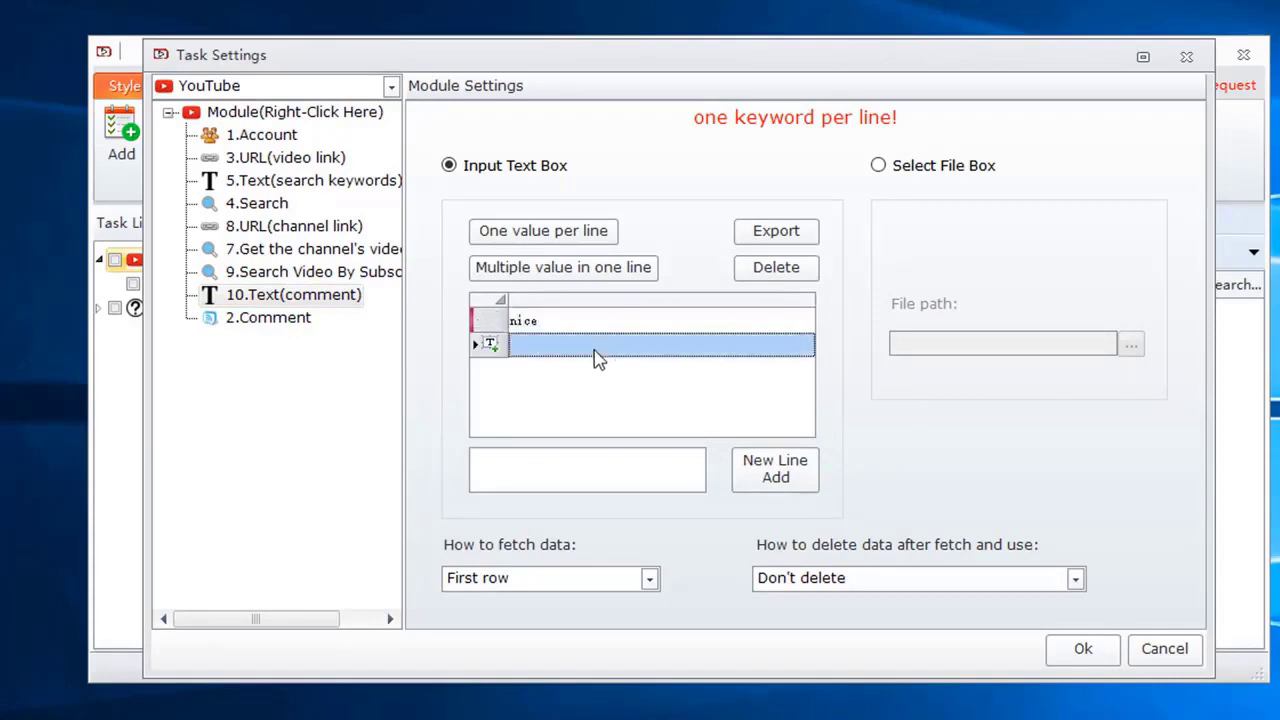
{"action": "type", "text": "good"}
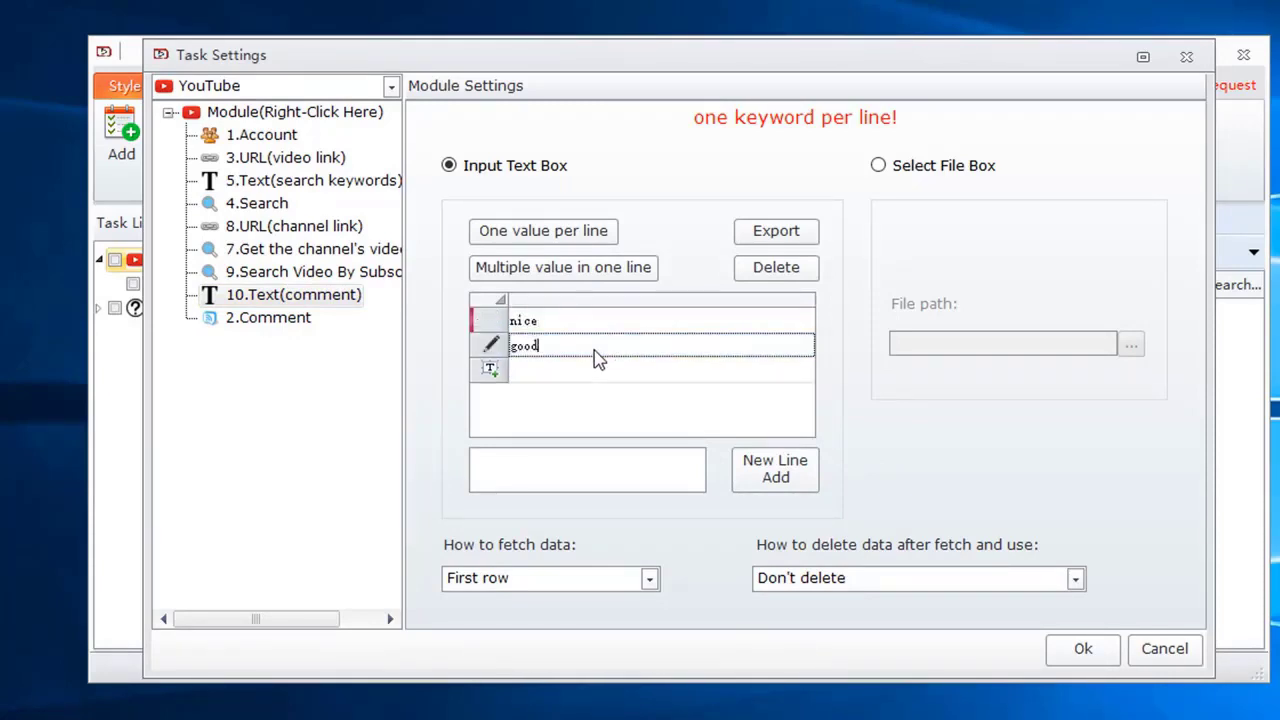
- Set 2.Comment's Comment Source to 10.Text(comment) and tick Use Channel
{"action": "left_click", "coordinate": [265, 320]}
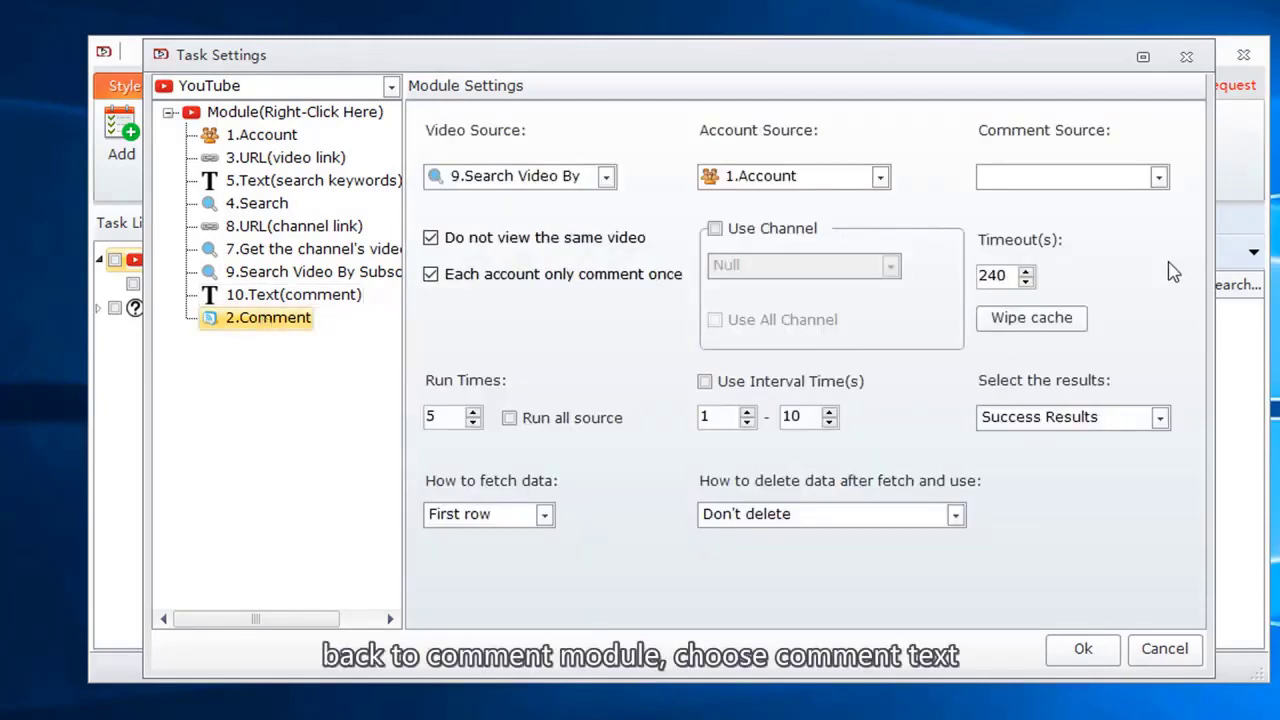
{"action": "left_click", "coordinate": [1076, 182]}
{"action": "left_click", "coordinate": [1054, 220]}
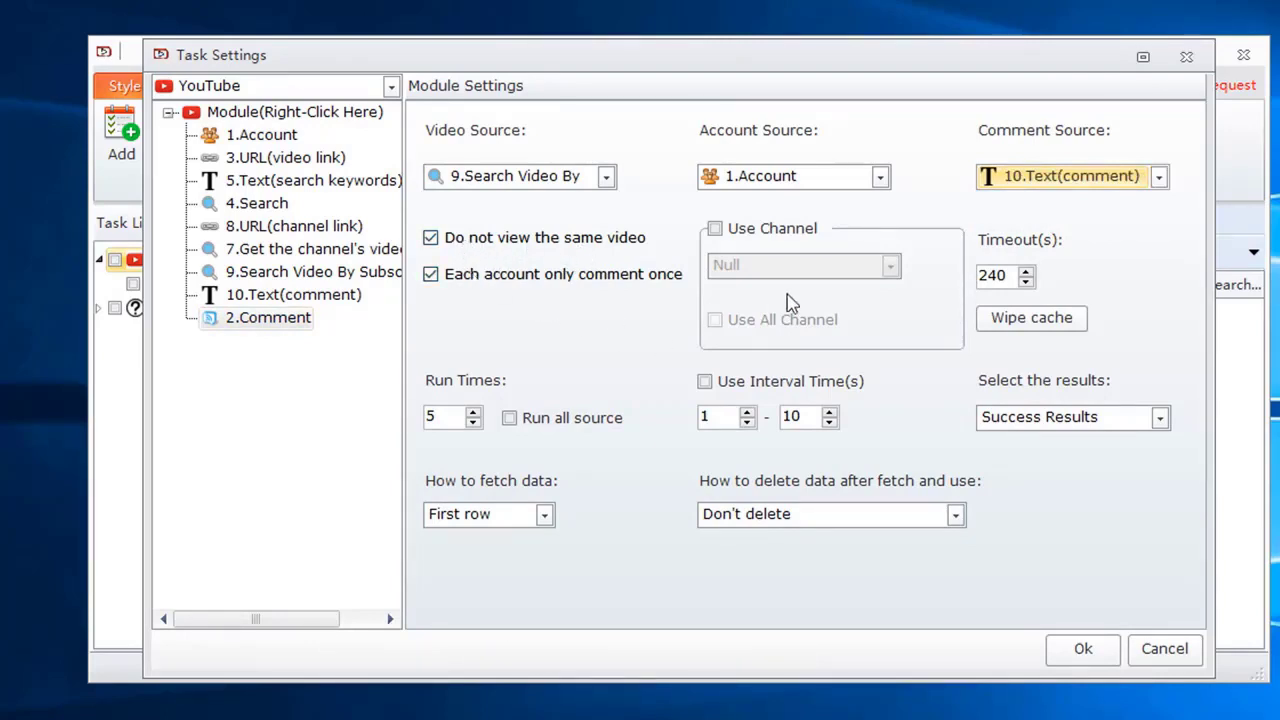
{"action": "left_click", "coordinate": [716, 231]}
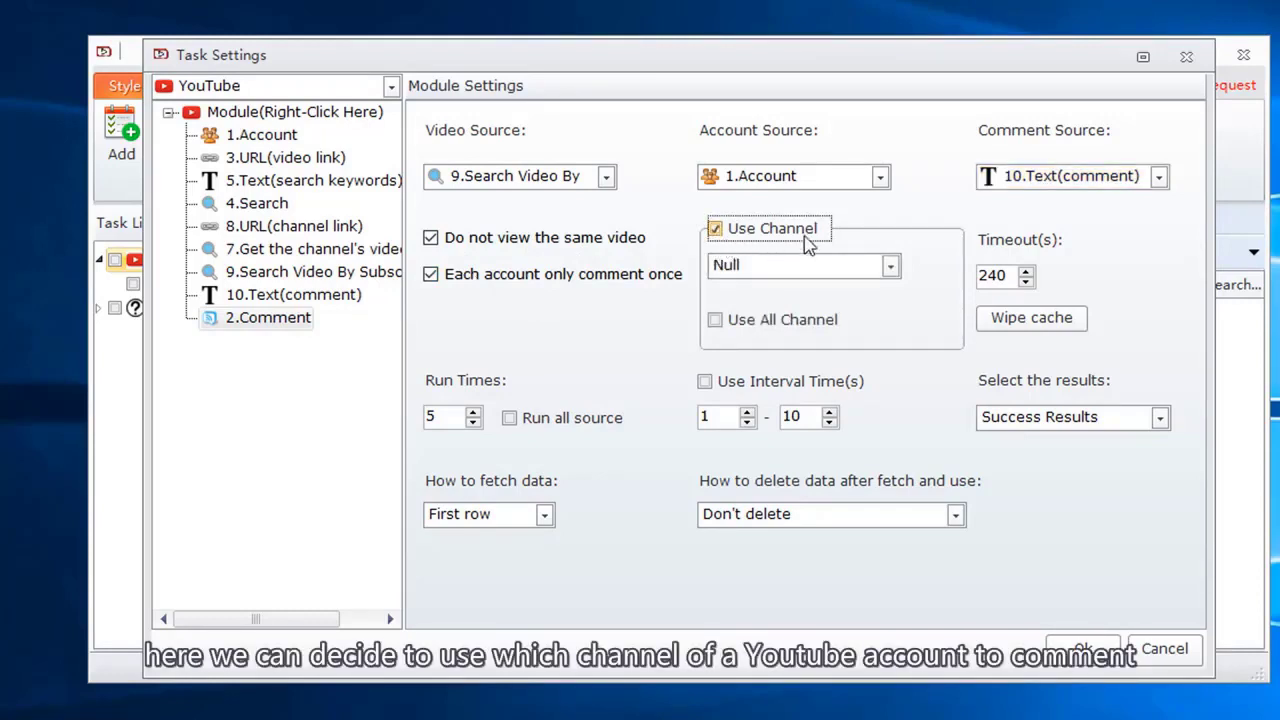
{"action": "left_click", "coordinate": [775, 270]}
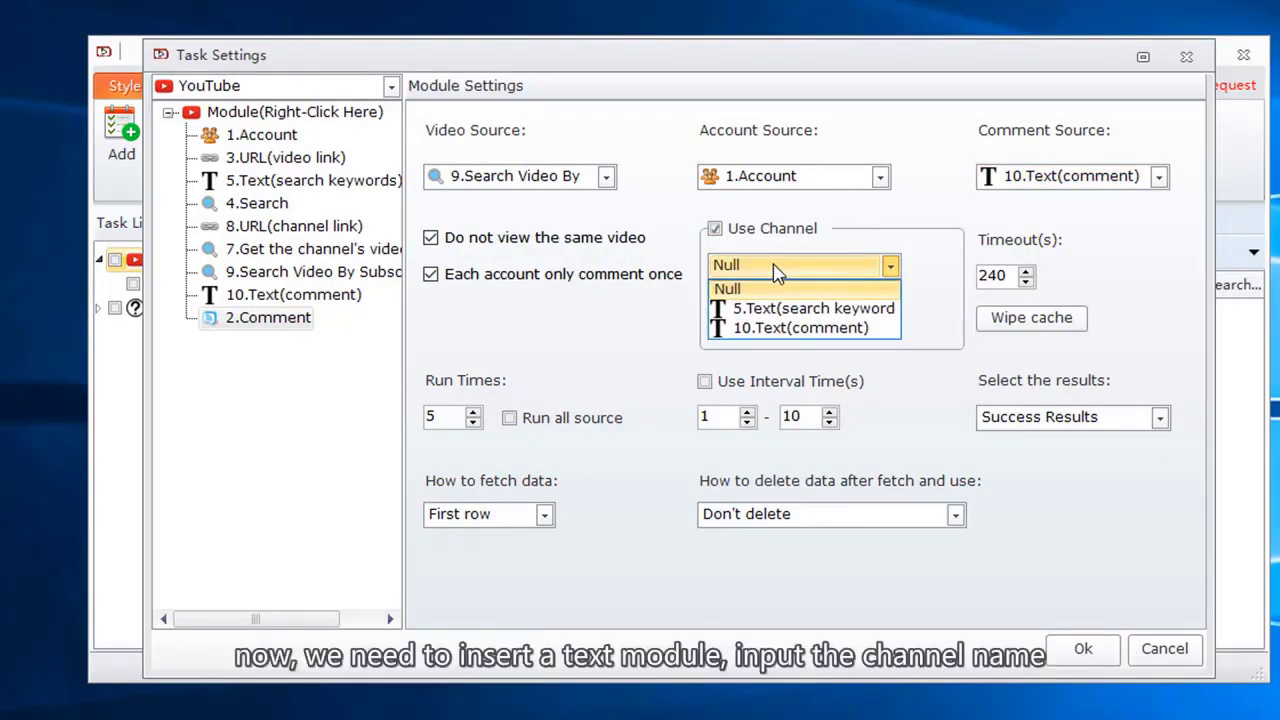
- Insert another text module and rename it Text(channel name)
{"action": "left_click", "coordinate": [276, 297]}
{"action": "right_click", "coordinate": [273, 297]}
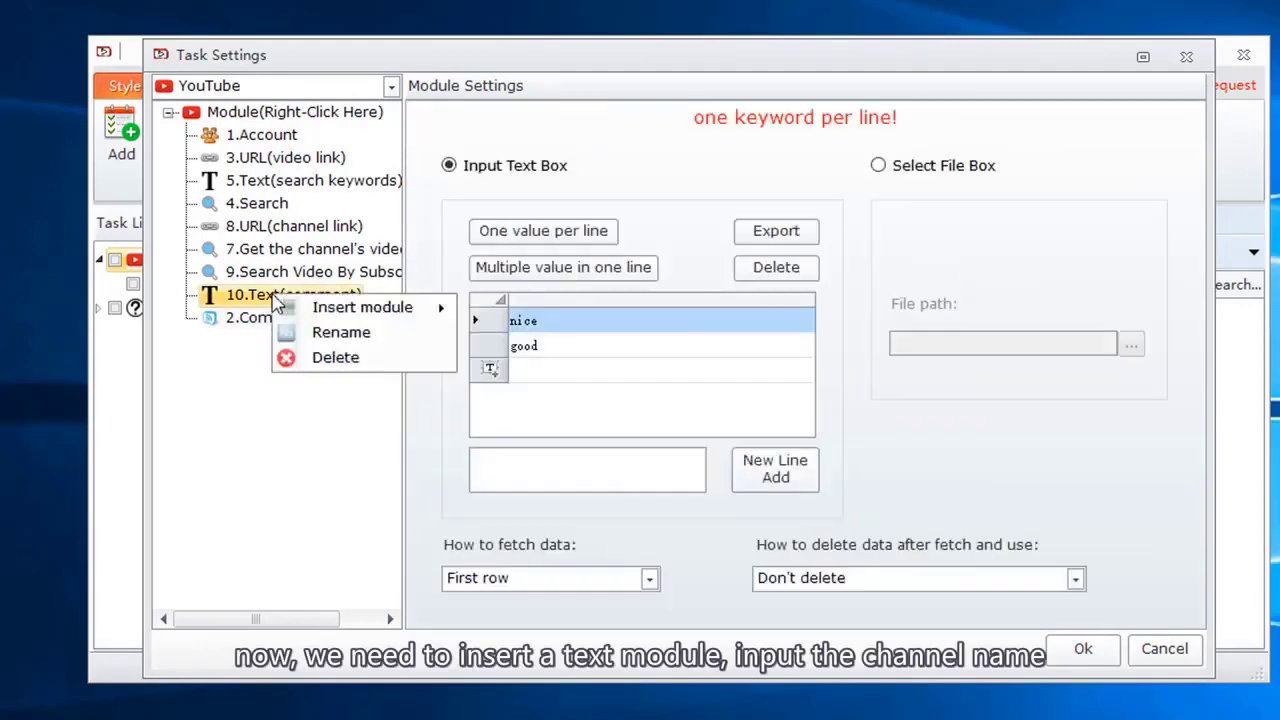
{"action": "mouse_move", "coordinate": [290, 310]}
{"action": "left_click", "coordinate": [550, 487]}
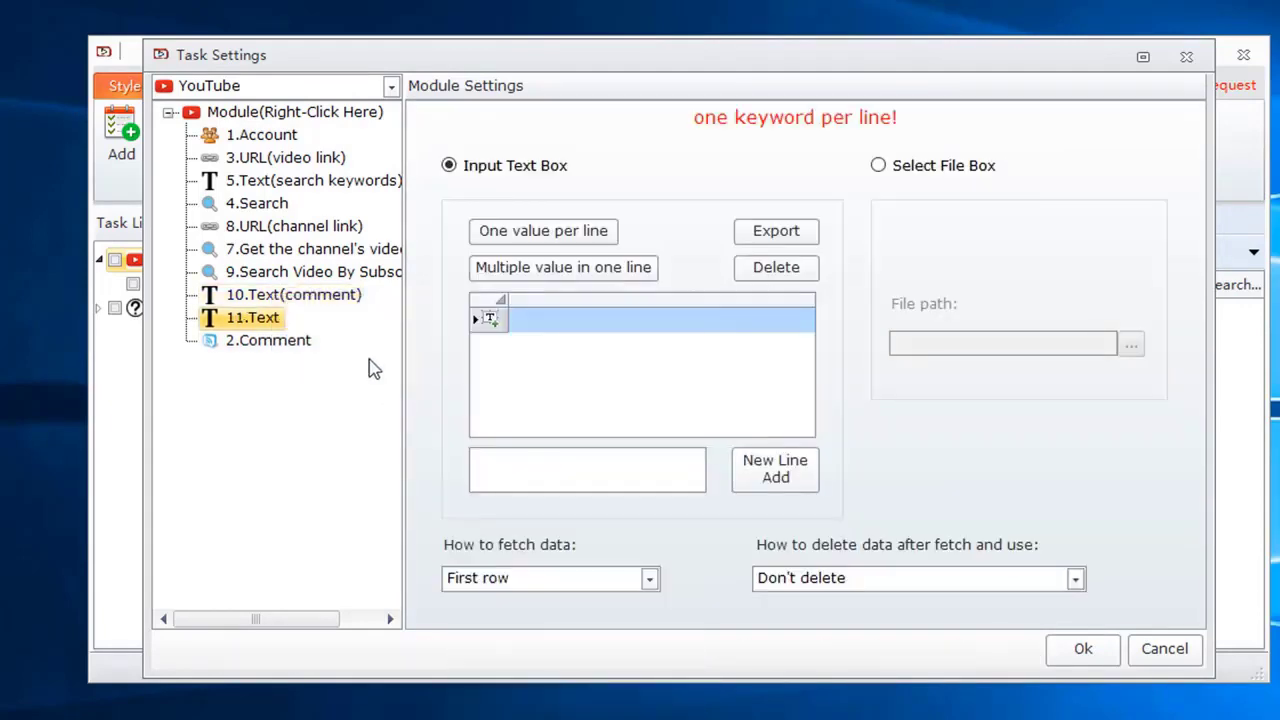
{"action": "right_click", "coordinate": [268, 320]}
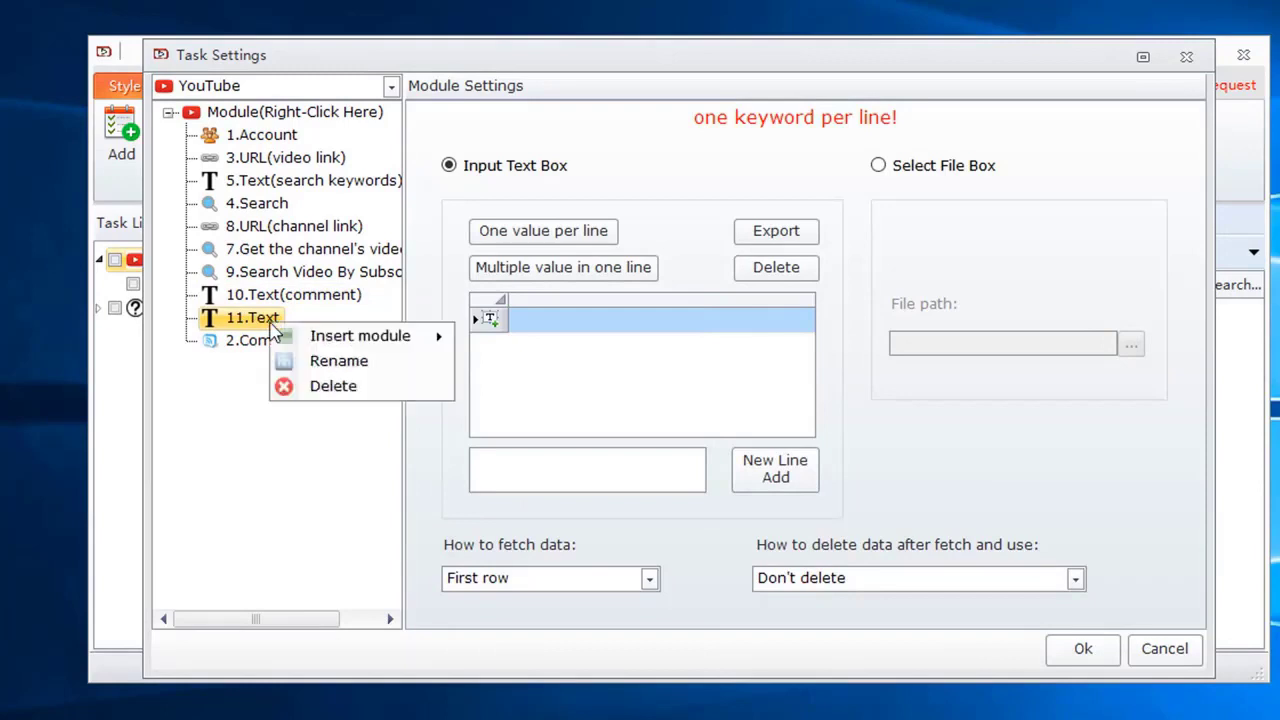
{"action": "left_click", "coordinate": [335, 360]}
{"action": "left_click", "coordinate": [565, 356]}
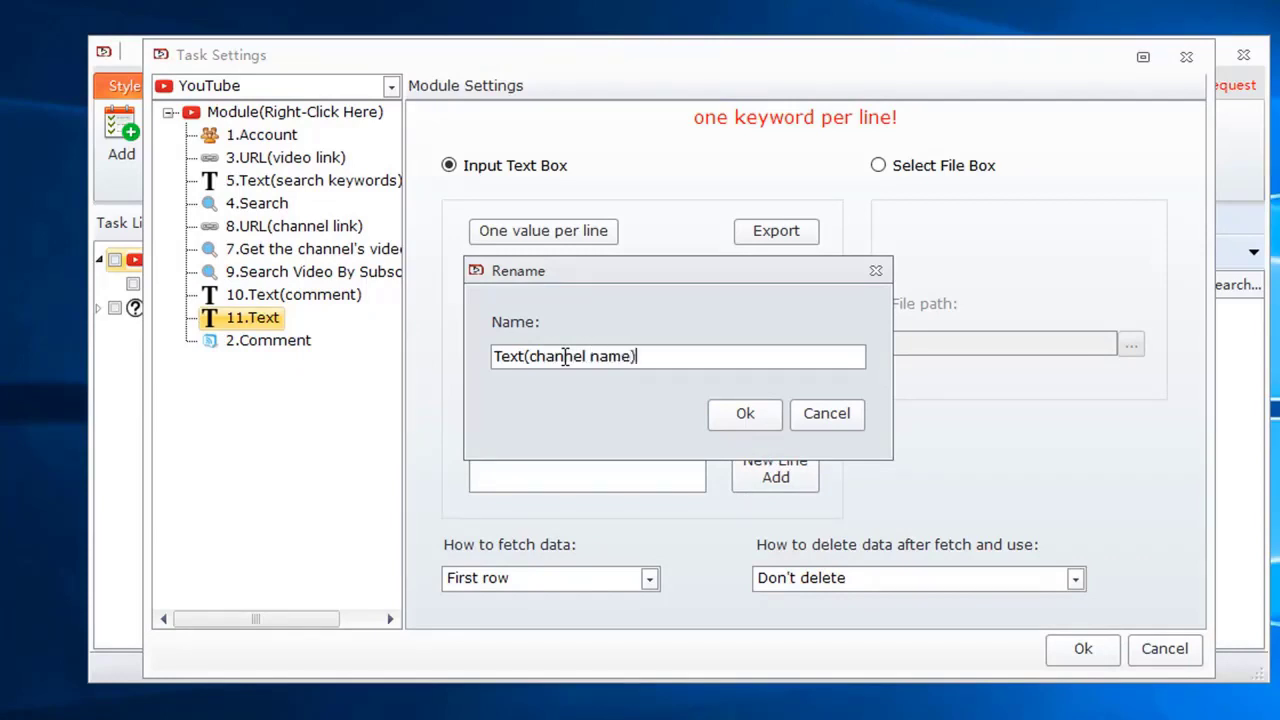
{"action": "type", "text": "(channel name)"}
{"action": "left_click", "coordinate": [770, 428]}
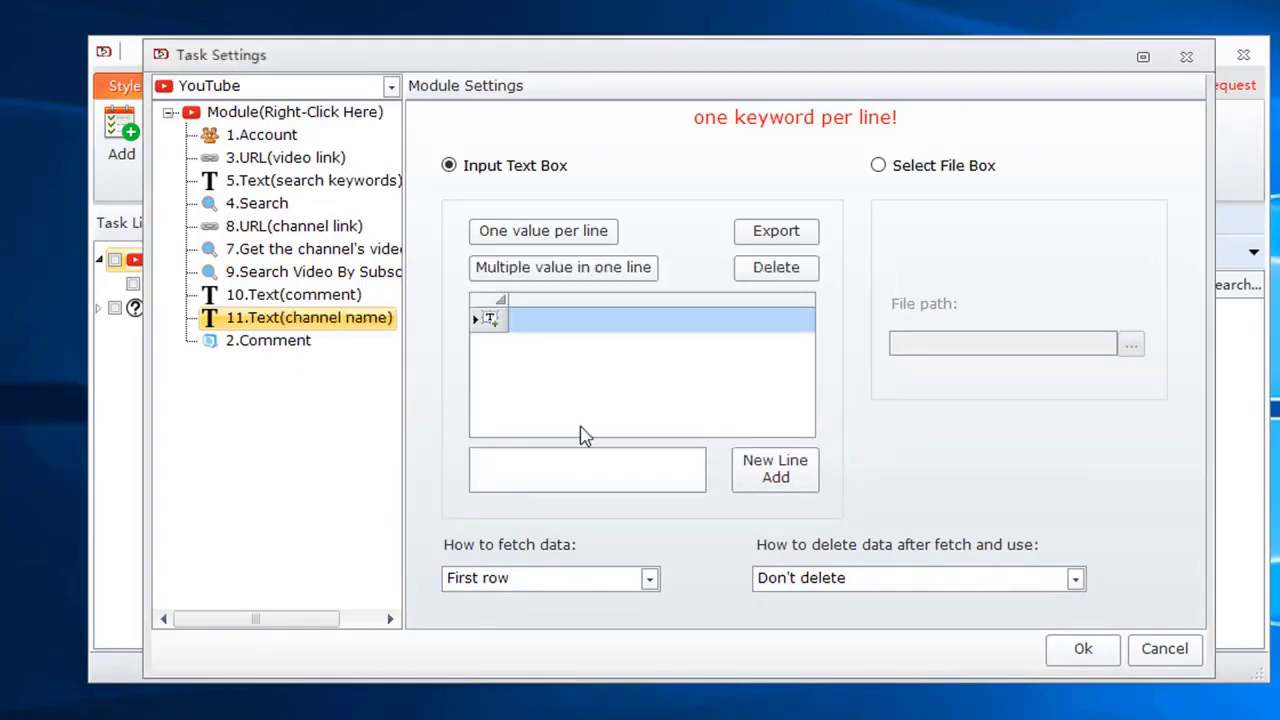
- Select the first value row of the Text(channel name) module for editing
{"action": "left_click", "coordinate": [255, 340]}
{"action": "left_click", "coordinate": [284, 320]}
{"action": "left_click", "coordinate": [528, 330]}
{"action": "left_click", "coordinate": [528, 322]}
{"action": "type", "text": "nicole"}
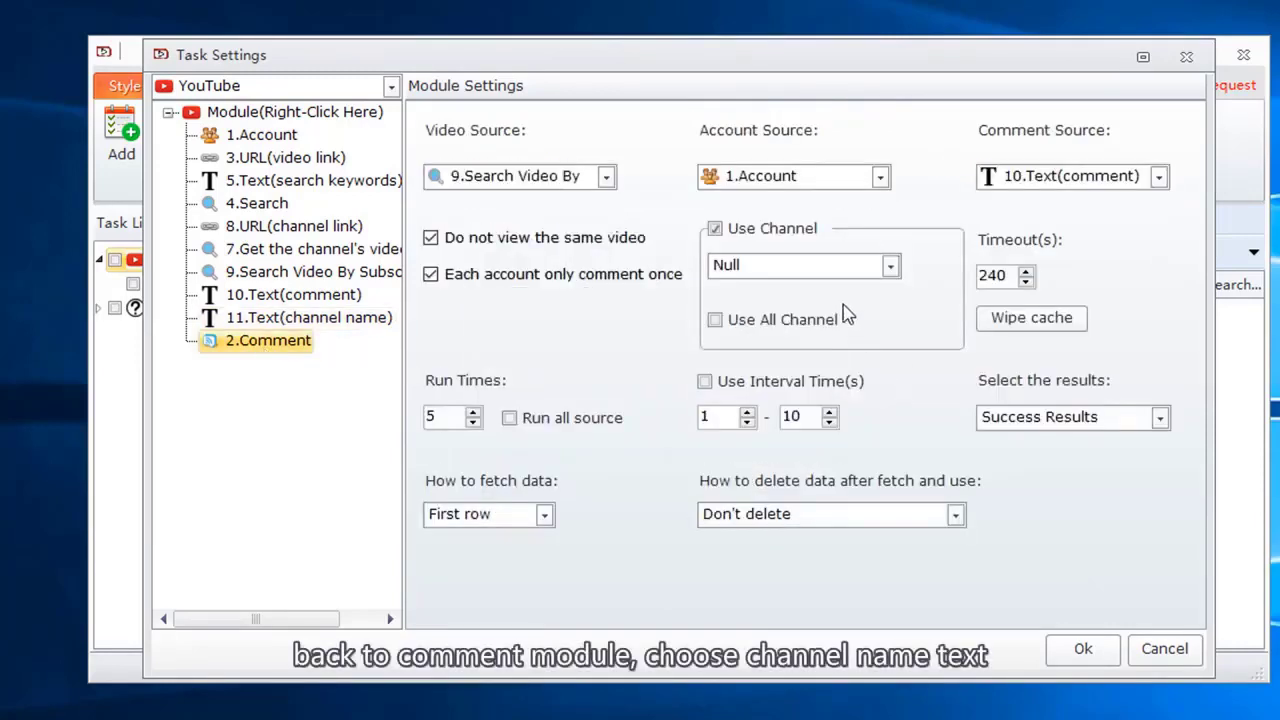
{"action": "left_click", "coordinate": [772, 266]}
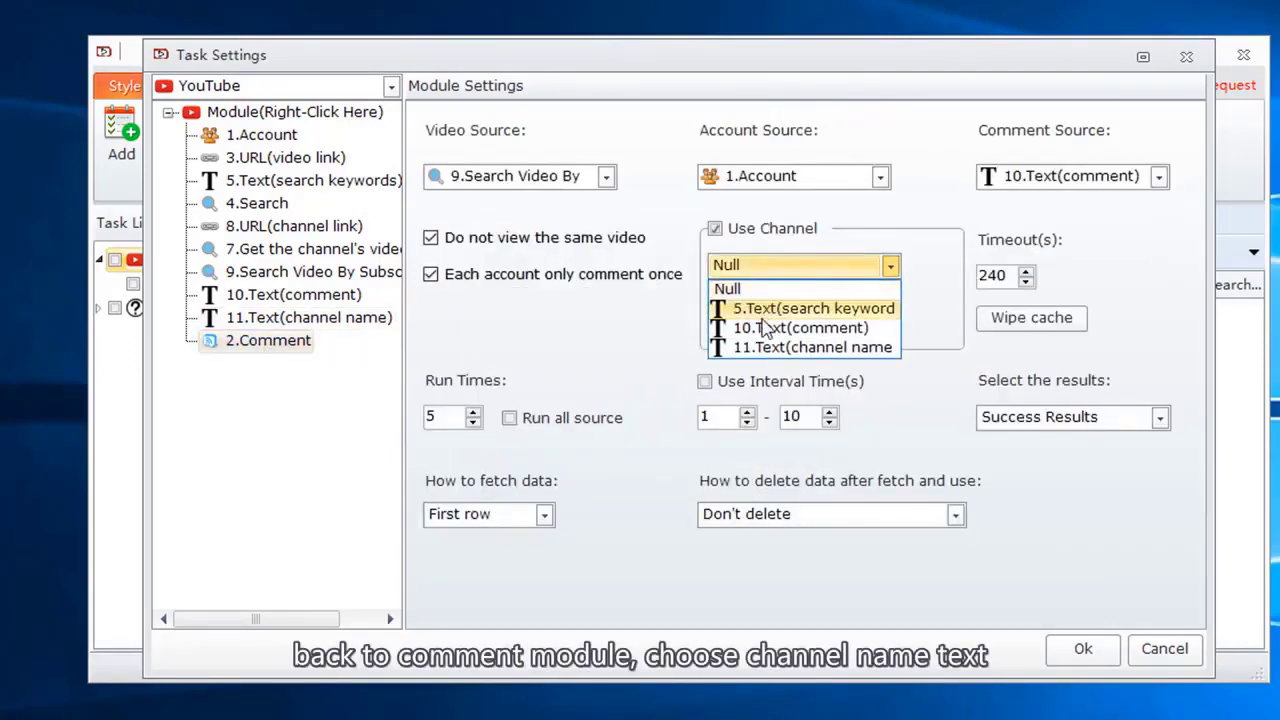
{"action": "left_click", "coordinate": [755, 346]}
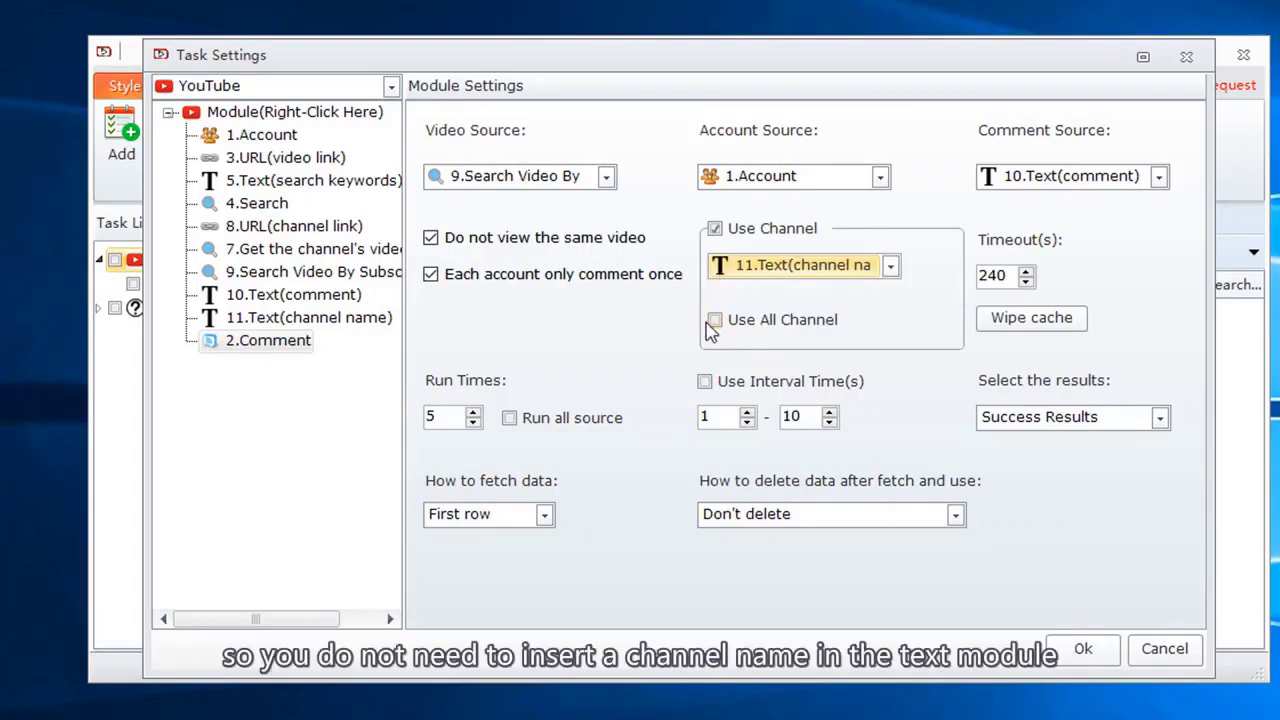
- Tick the all-channels option, Run all source, and Use Interval Time(s) with a 100-second maximum
{"action": "left_click", "coordinate": [713, 321]}
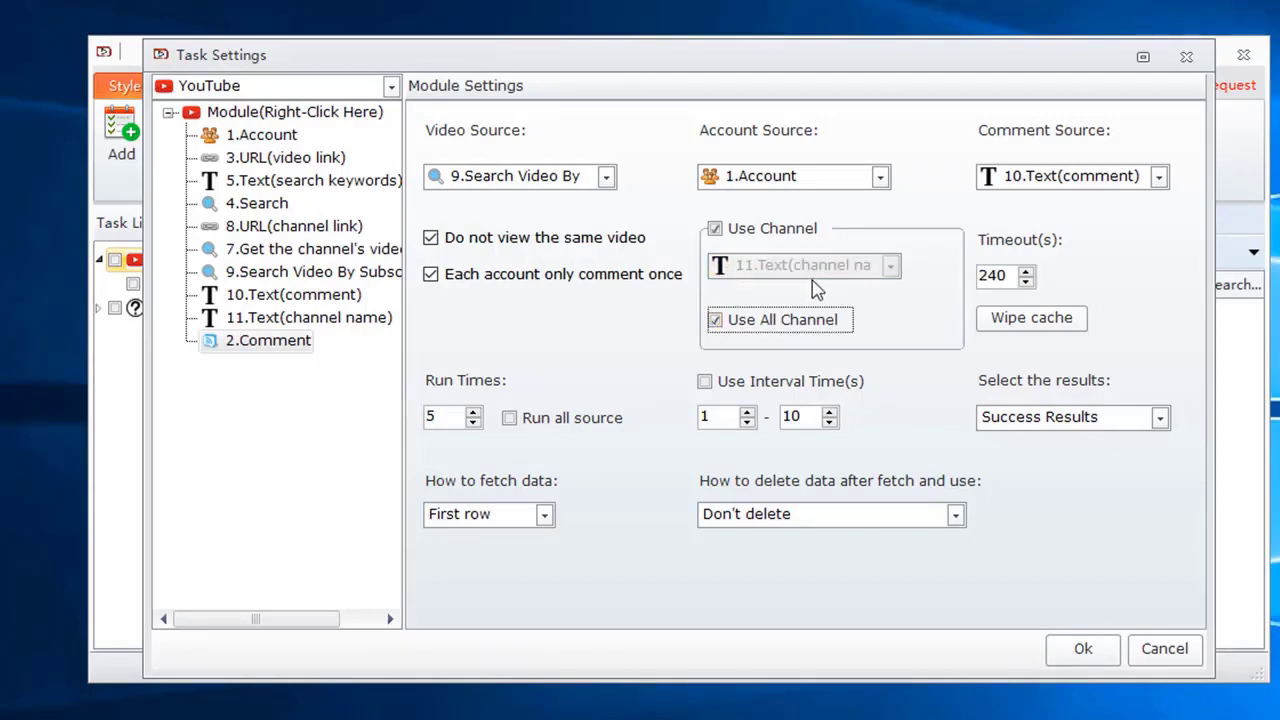
{"action": "left_click", "coordinate": [510, 418]}
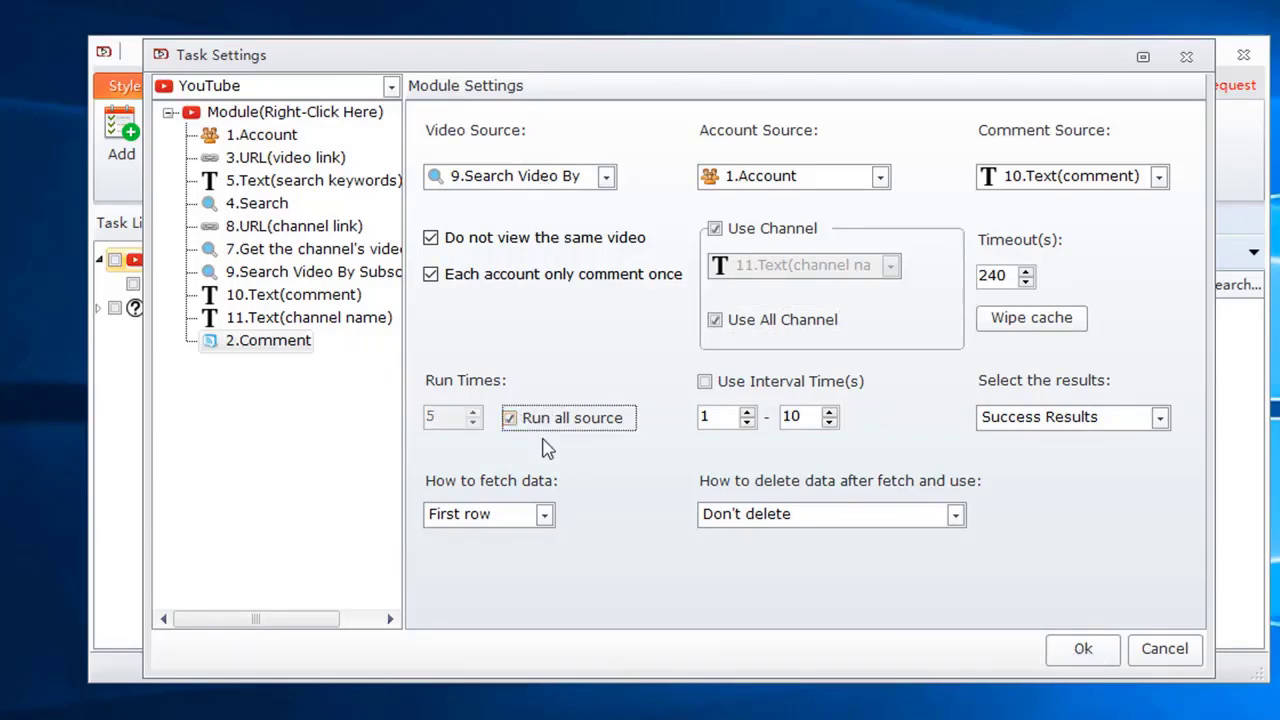
{"action": "left_click", "coordinate": [705, 382]}
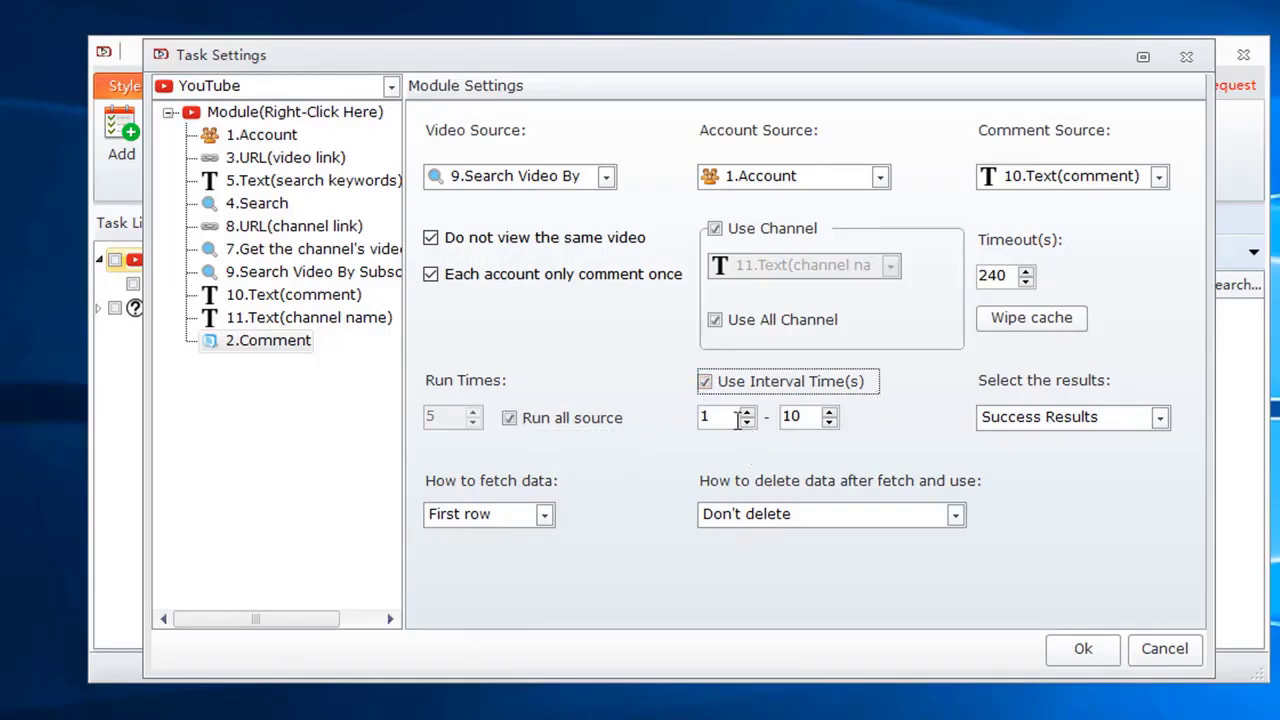
{"action": "left_click", "coordinate": [812, 417]}
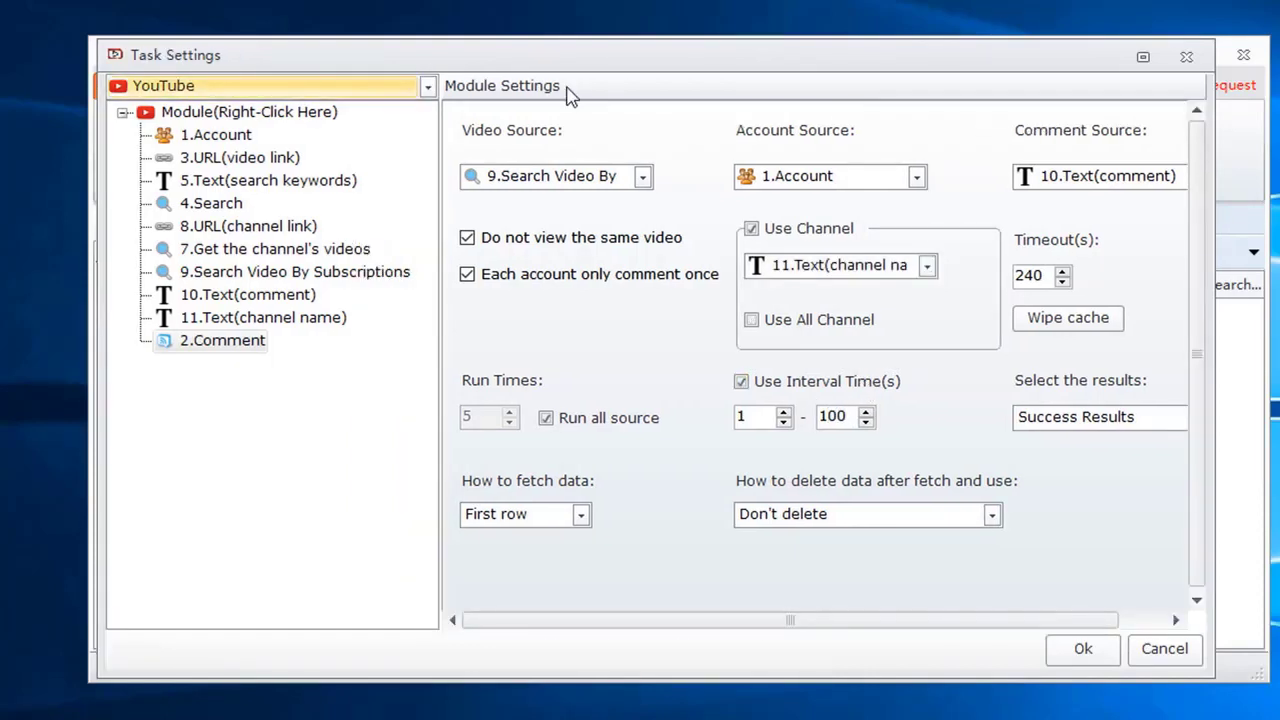
- Enter 1 as the minimum and 5 as the maximum interval time for 2.Comment
{"action": "left_click", "coordinate": [245, 350]}
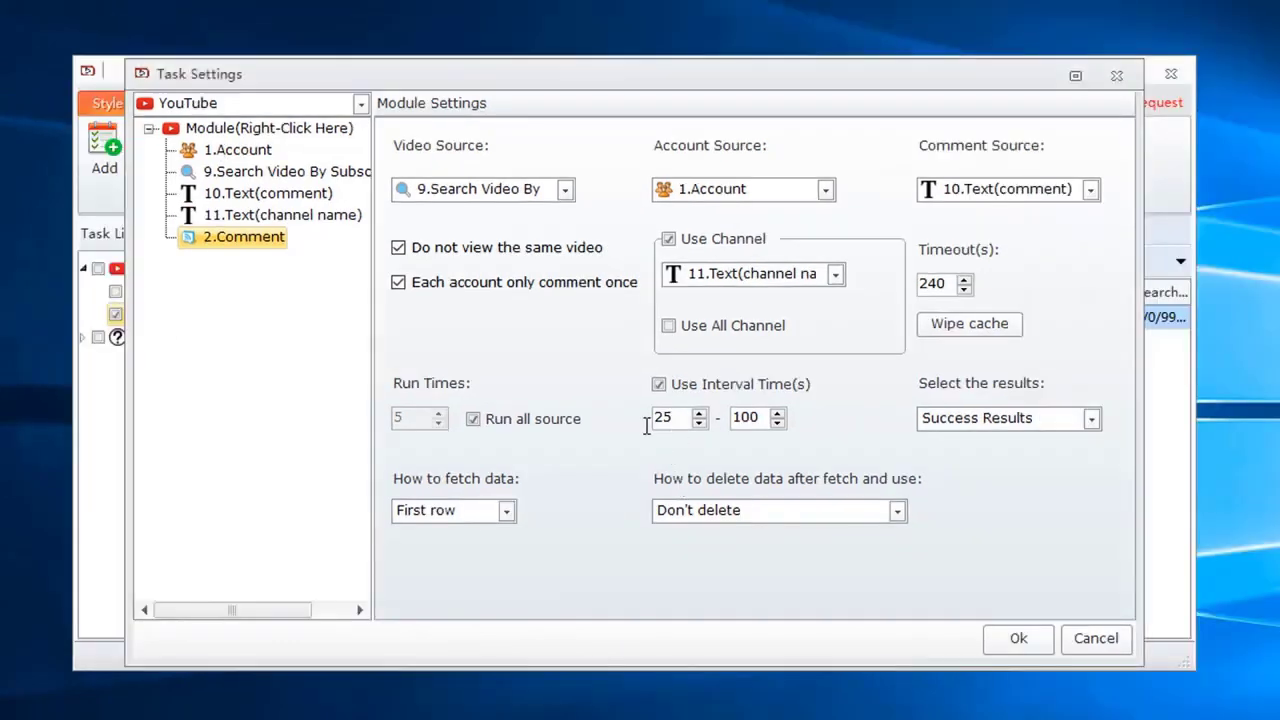
{"action": "type", "text": "1"}
{"action": "double_click", "coordinate": [761, 424]}
{"action": "type", "text": "5"}
{"action": "left_click", "coordinate": [264, 242]}
- Insert a Save Results module set to save 2.Comment's results
{"action": "right_click", "coordinate": [285, 244]}
{"action": "mouse_move", "coordinate": [350, 258]}
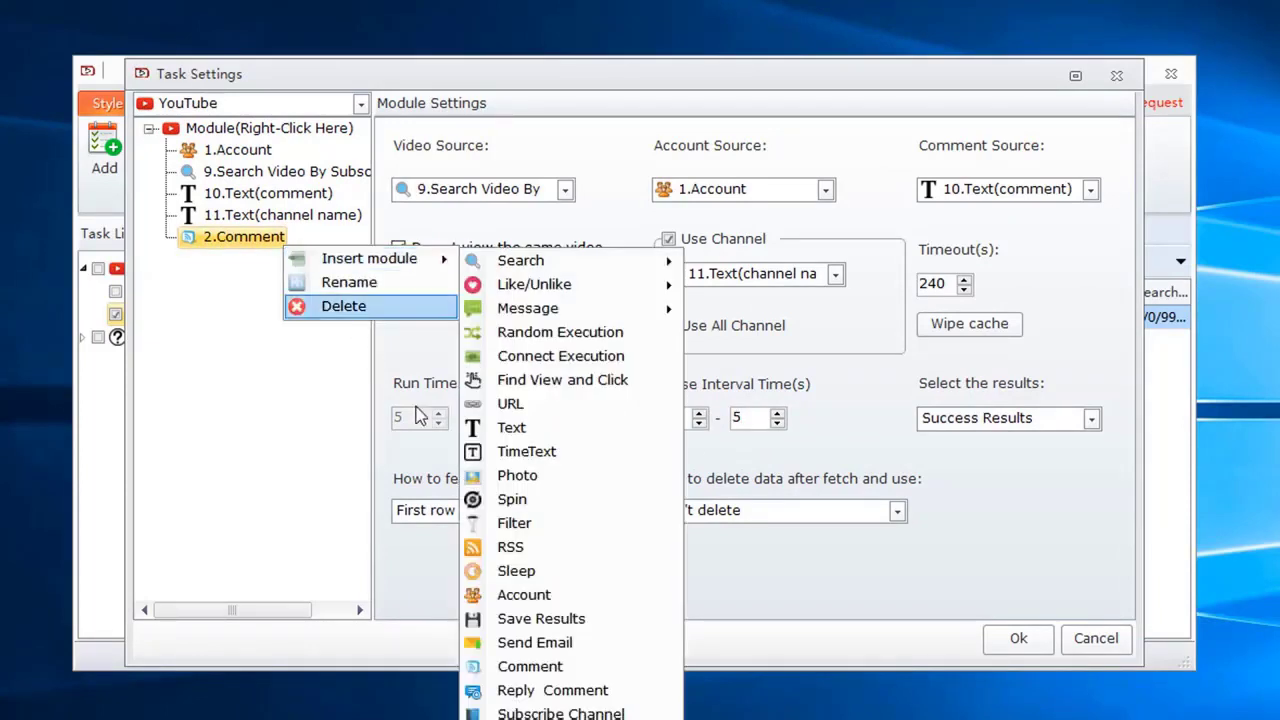
{"action": "left_click", "coordinate": [570, 618]}
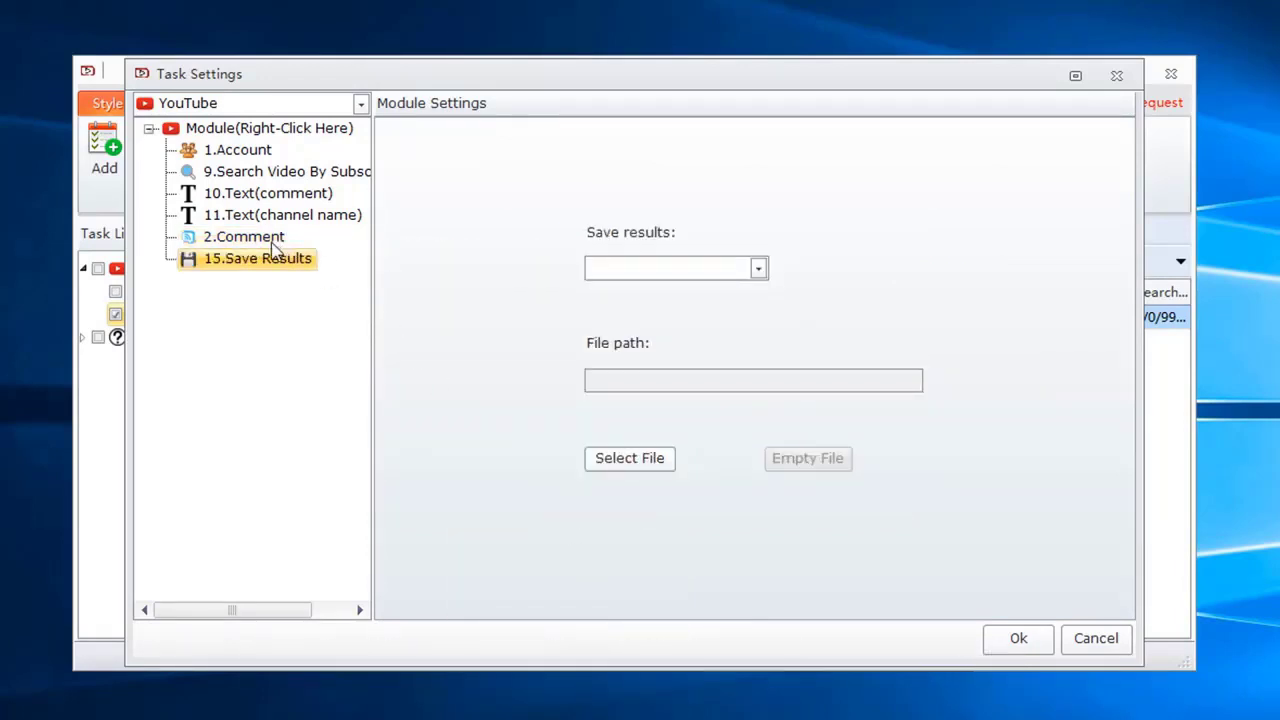
{"action": "left_click", "coordinate": [695, 273]}
{"action": "left_click", "coordinate": [674, 354]}
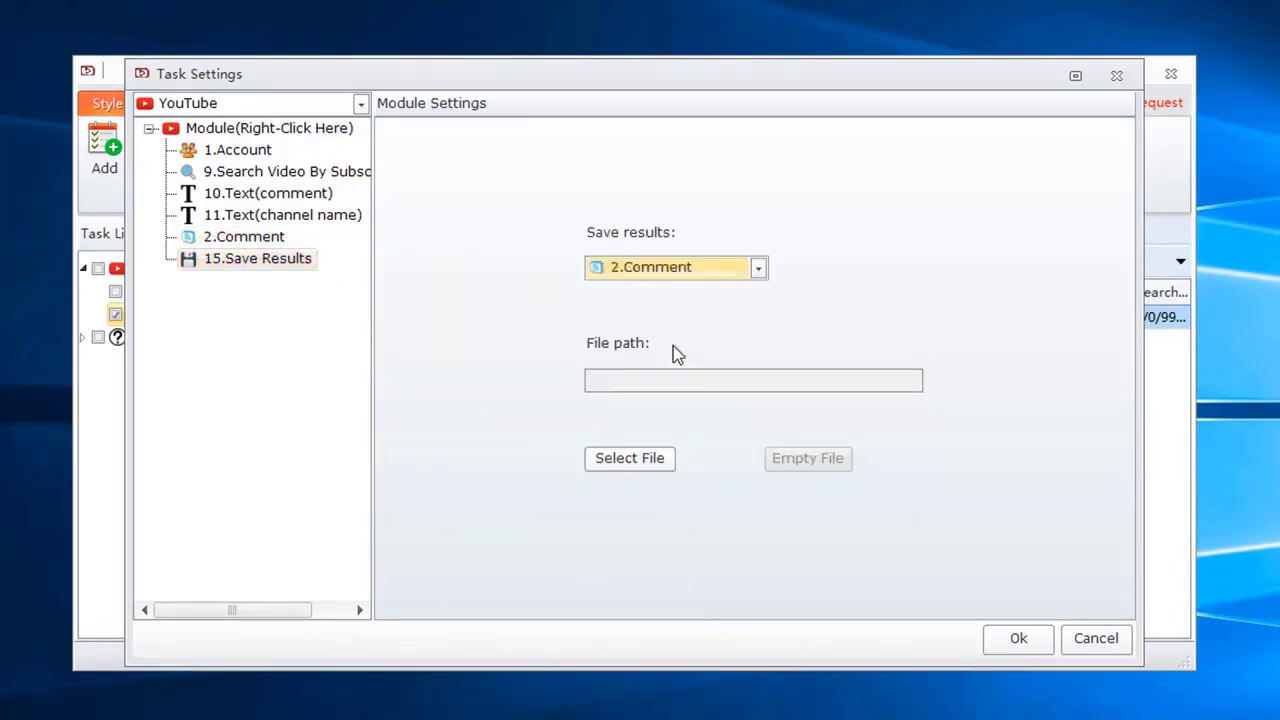
{"action": "left_click", "coordinate": [251, 237]}
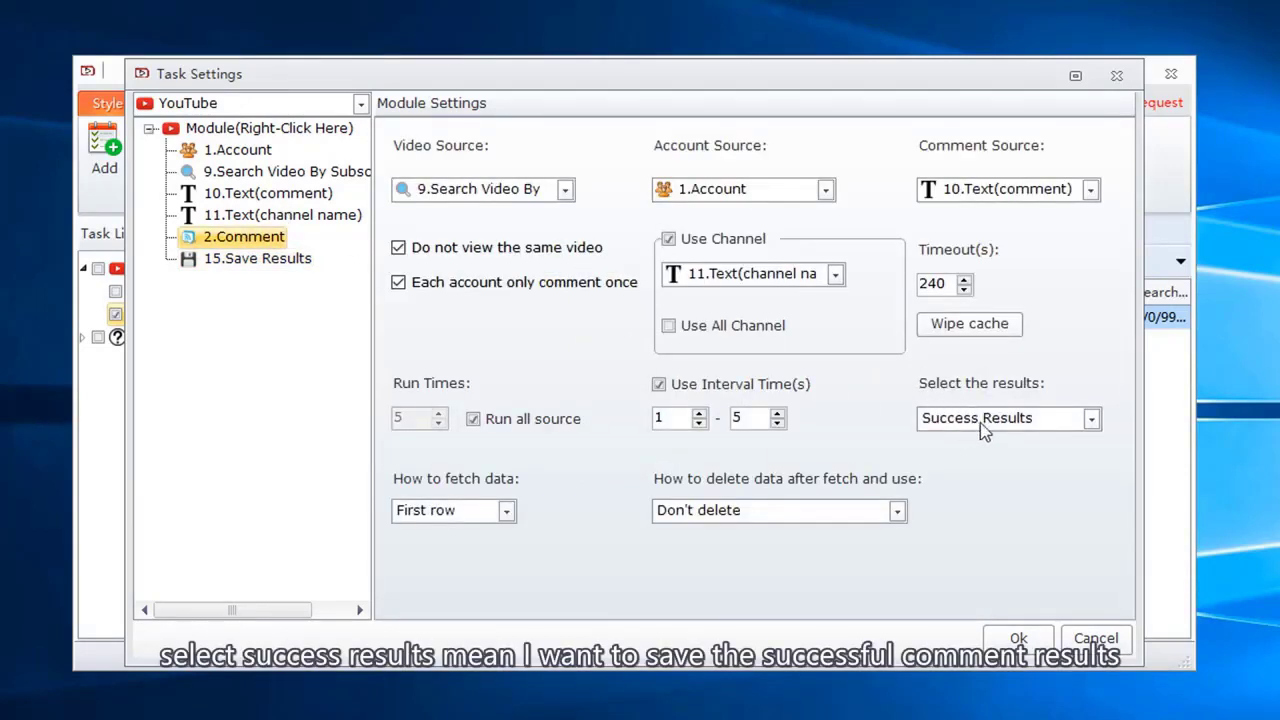
{"action": "left_click", "coordinate": [260, 261]}
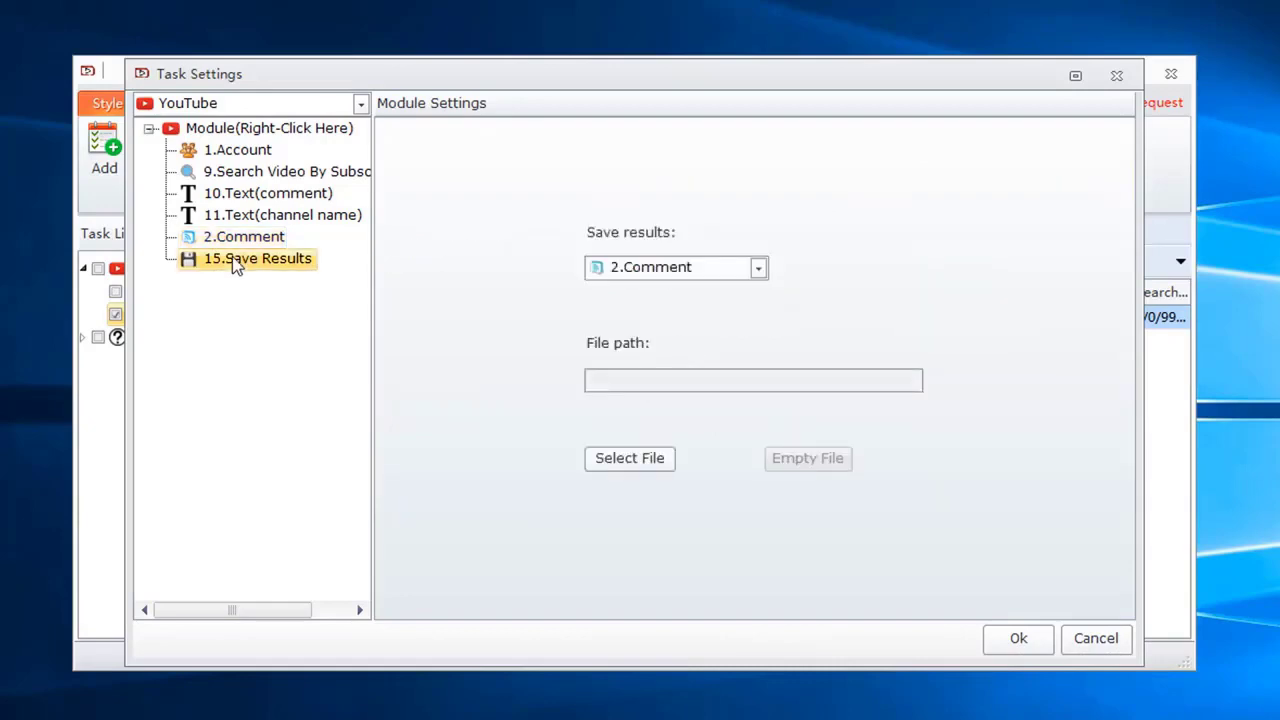
- Choose save results.txt as the results file and close Task Settings with Ok
{"action": "left_click", "coordinate": [630, 459]}
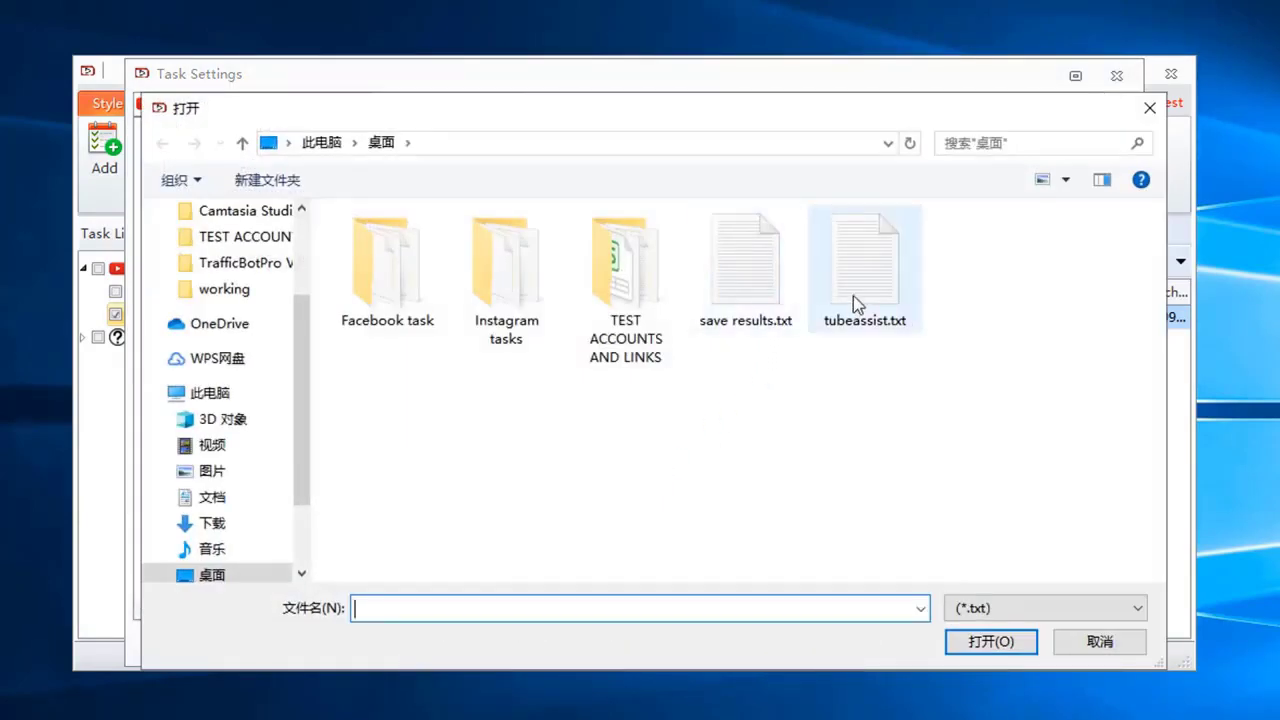
{"action": "left_click", "coordinate": [762, 296]}
{"action": "left_click", "coordinate": [972, 648]}
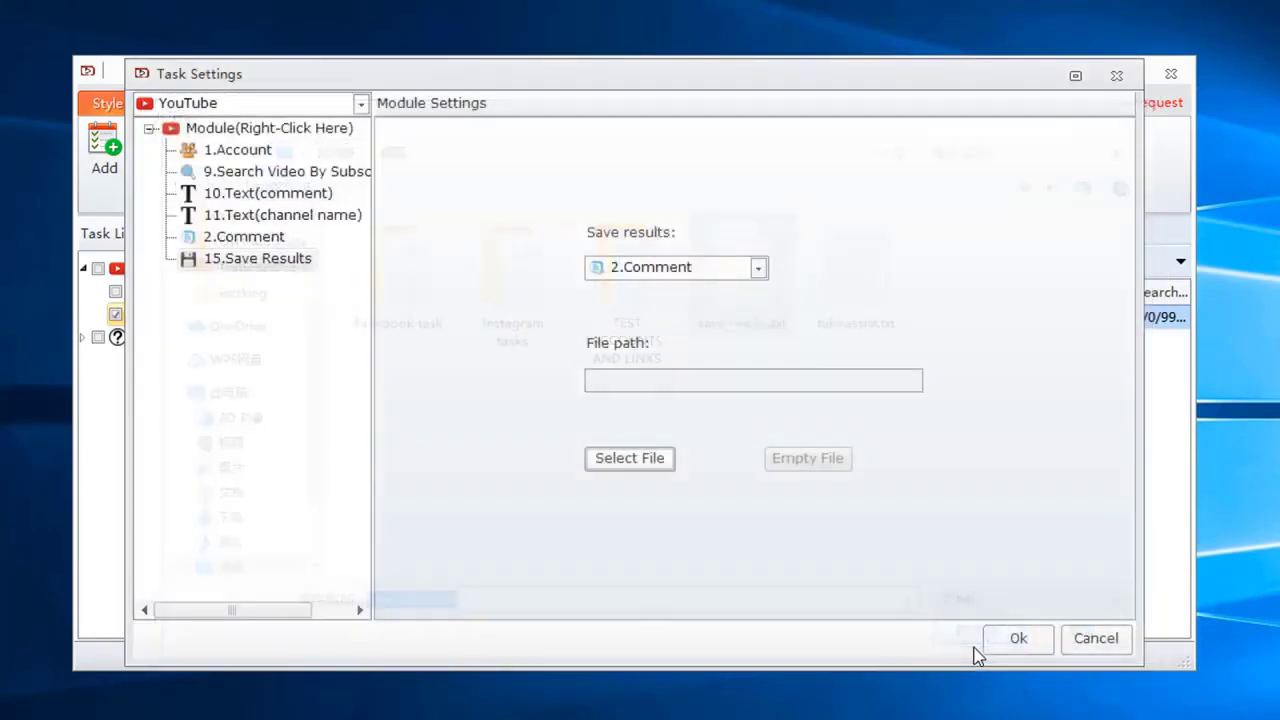
{"action": "left_click", "coordinate": [1017, 642]}
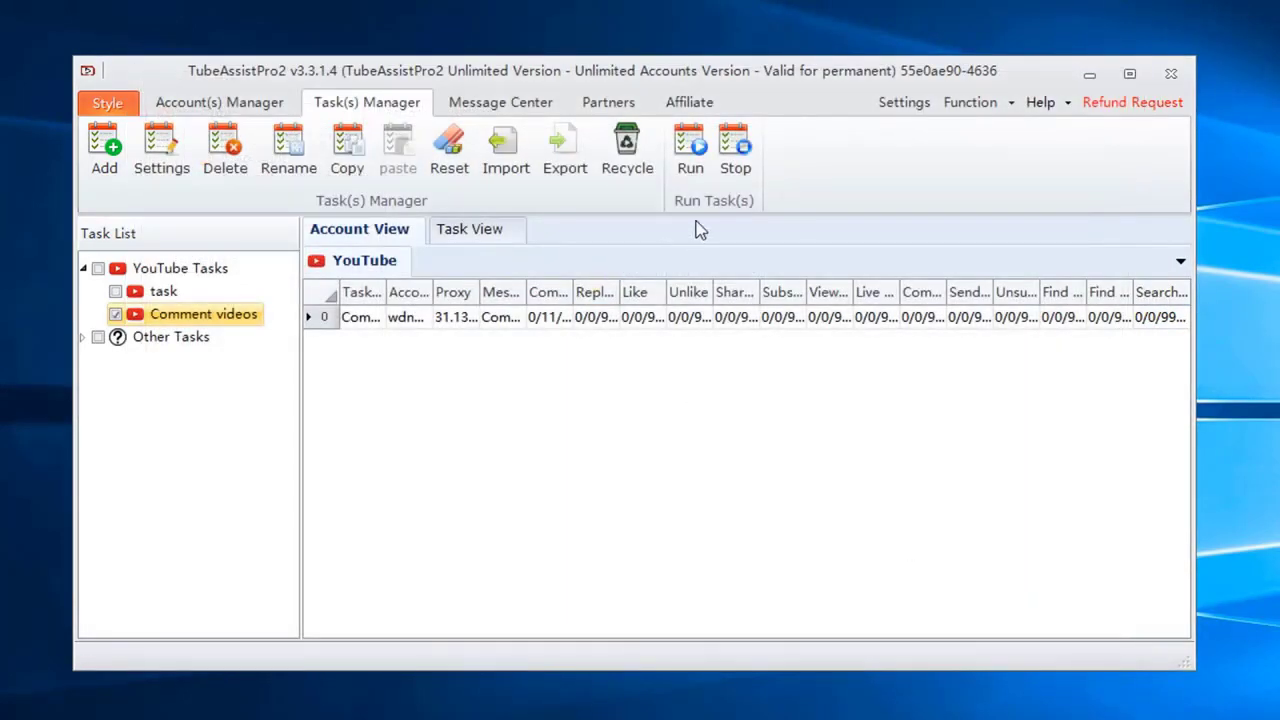
- Discard the schedule settings and start the task with Run now
{"action": "left_click", "coordinate": [692, 148]}
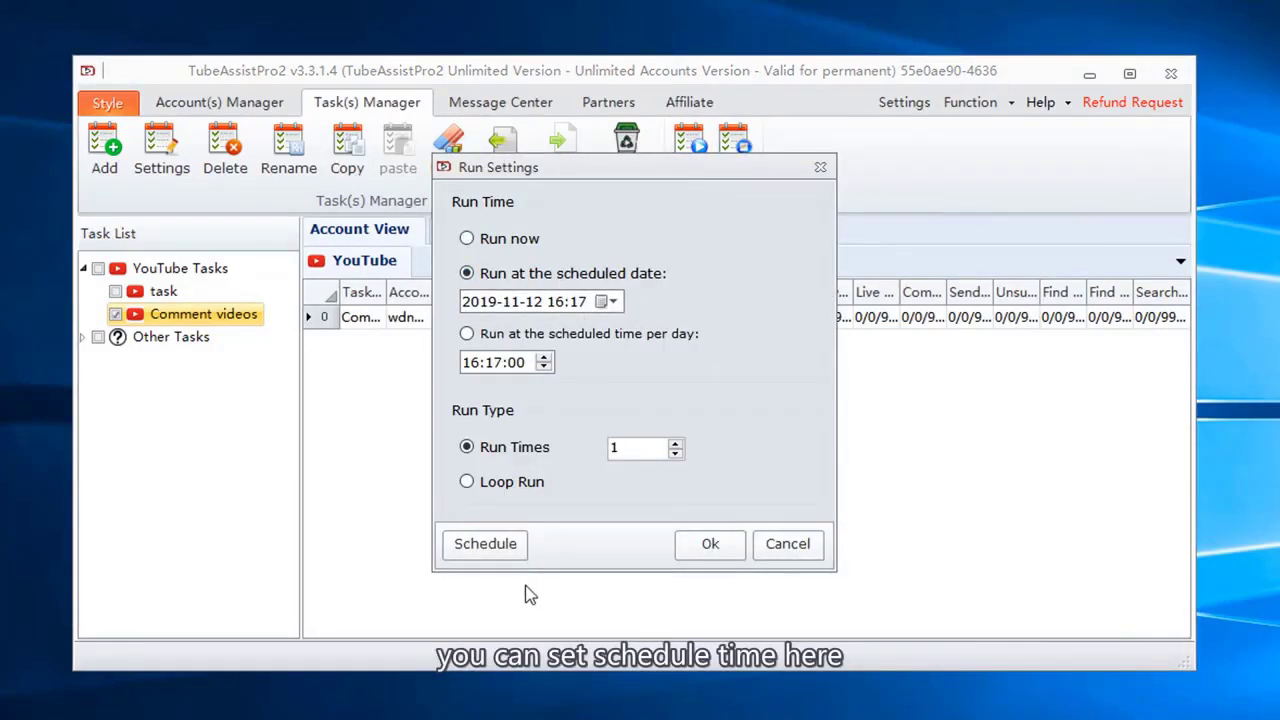
{"action": "left_click", "coordinate": [500, 552]}
{"action": "left_click", "coordinate": [479, 196]}
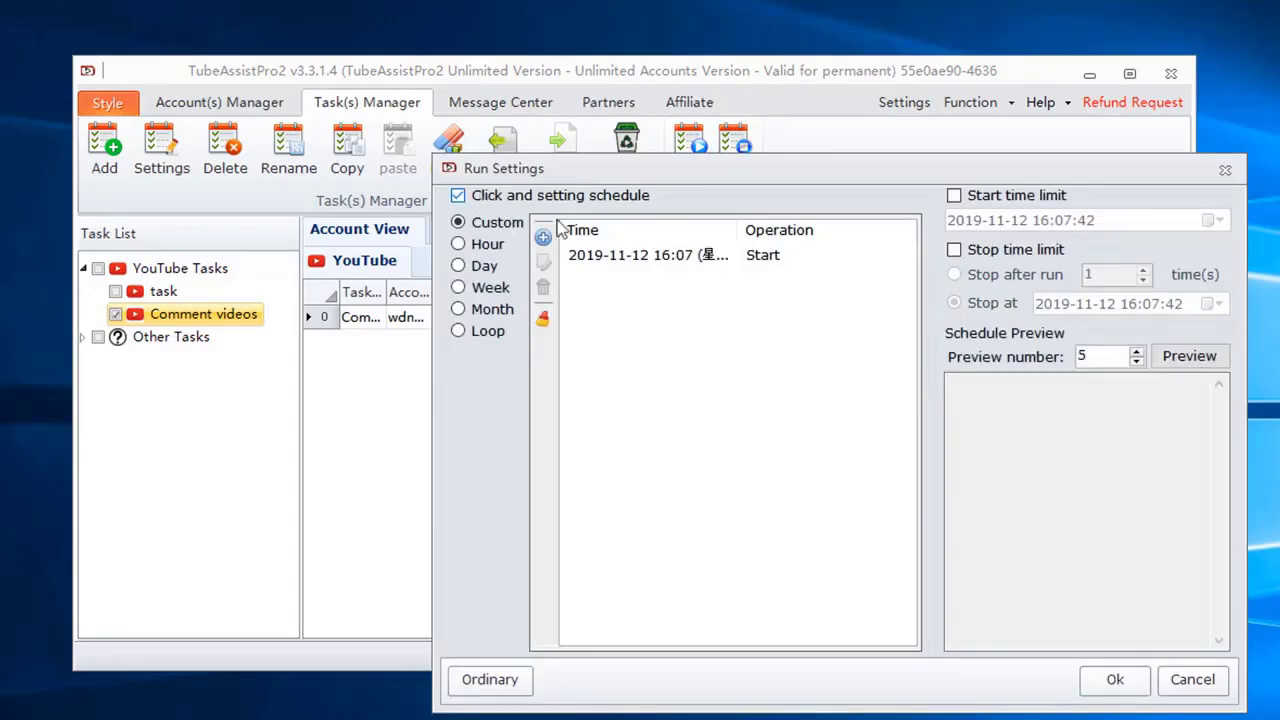
{"action": "left_click", "coordinate": [1200, 690]}
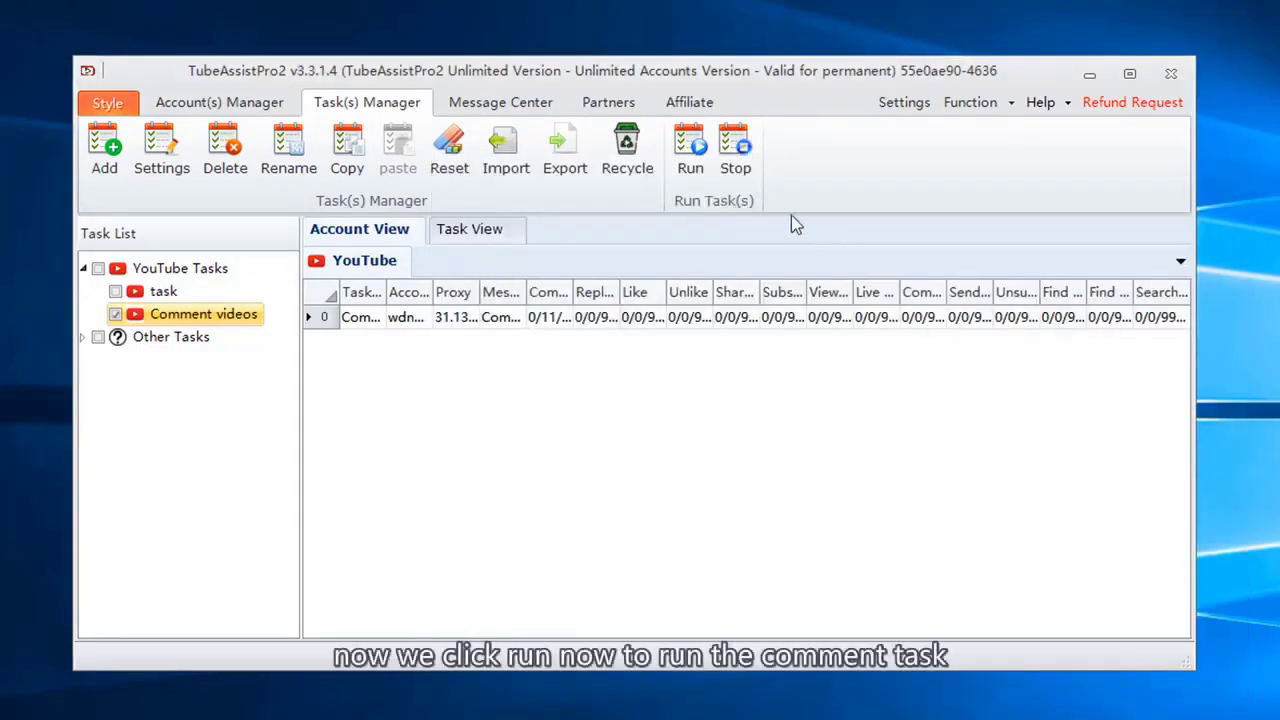
{"action": "left_click", "coordinate": [688, 165]}
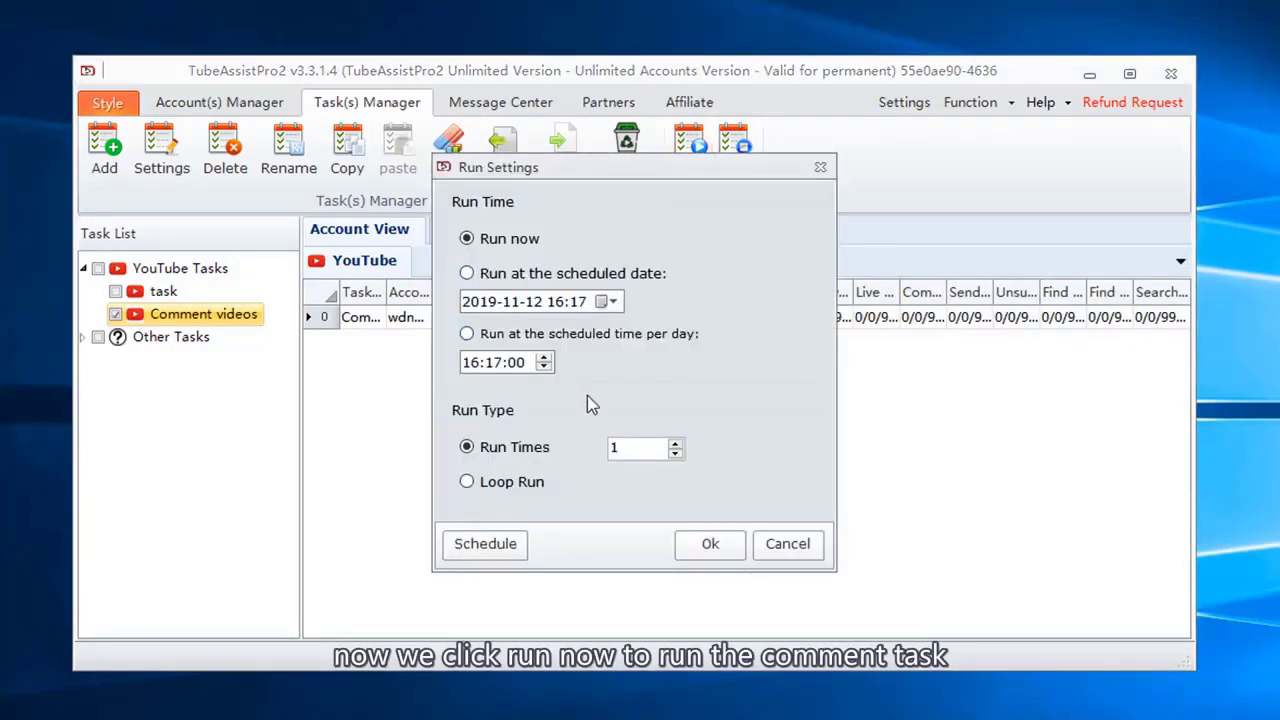
{"action": "left_click", "coordinate": [710, 546]}
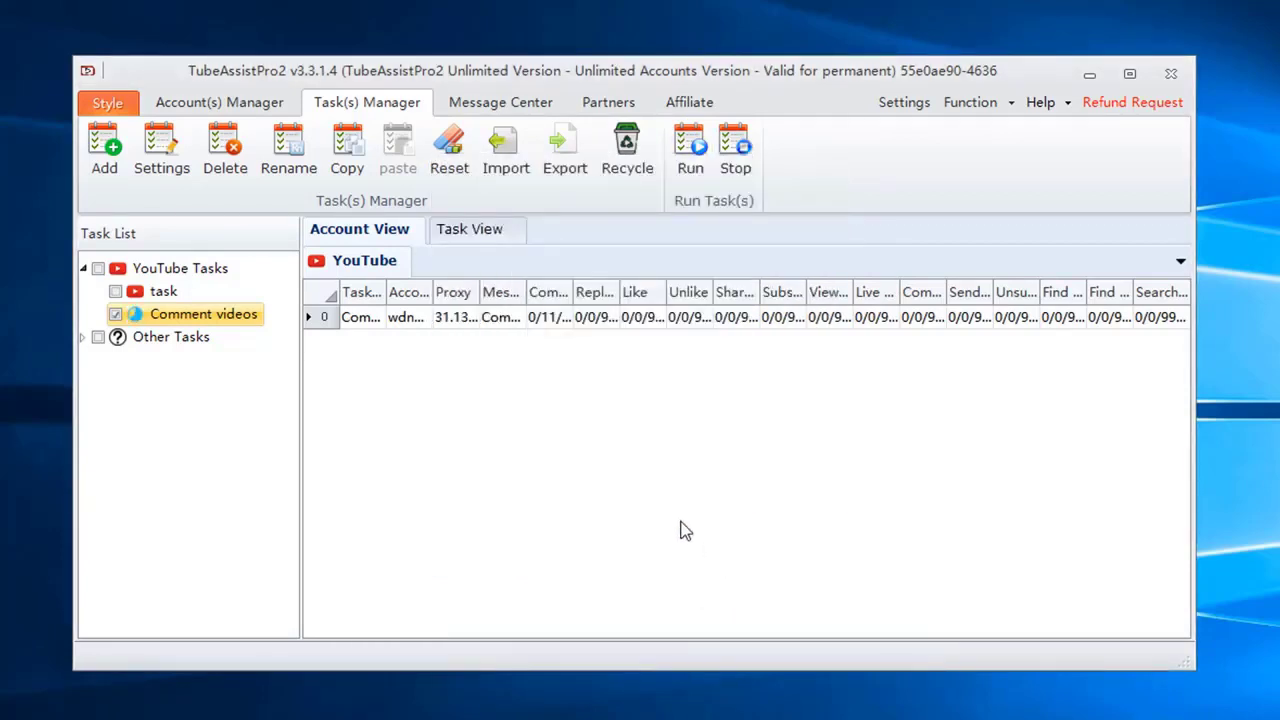
- Select the Comment videos account row and open Task View, briefly expanding the Task Unit details panel
{"action": "left_click", "coordinate": [512, 318]}
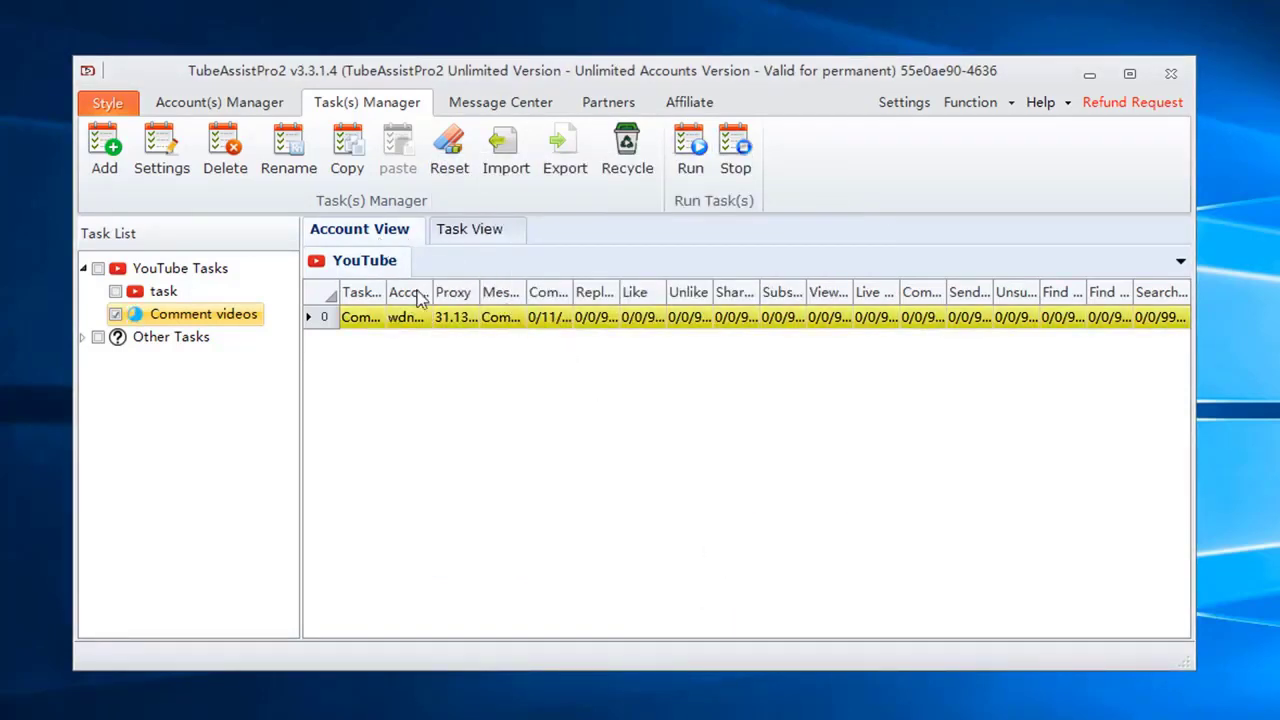
{"action": "left_click", "coordinate": [478, 229]}
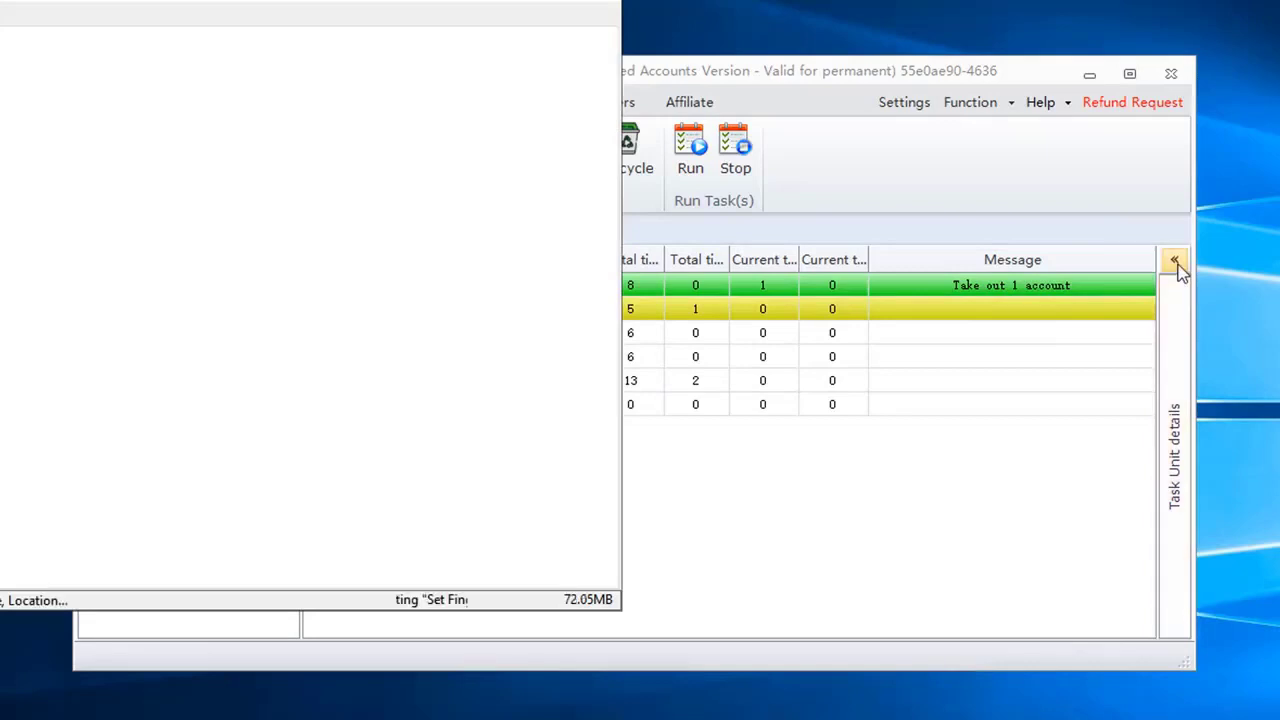
{"action": "left_click", "coordinate": [1175, 262]}
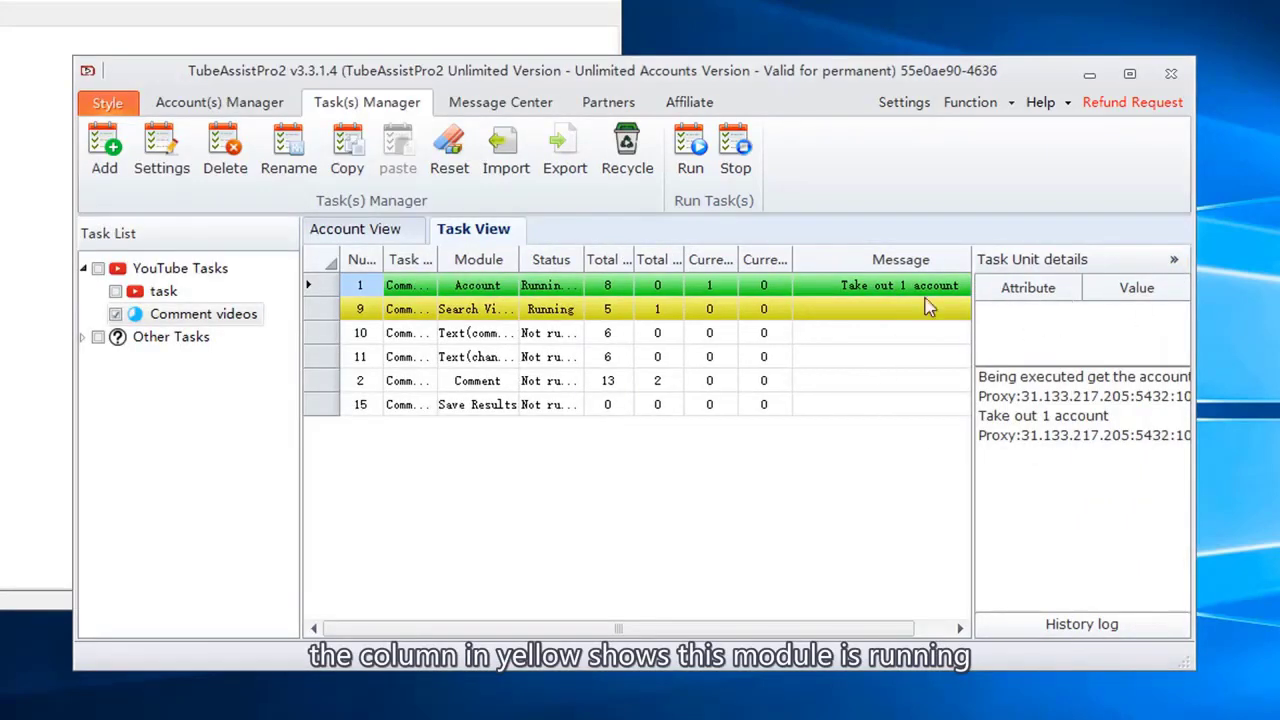
{"action": "left_click", "coordinate": [1174, 261]}
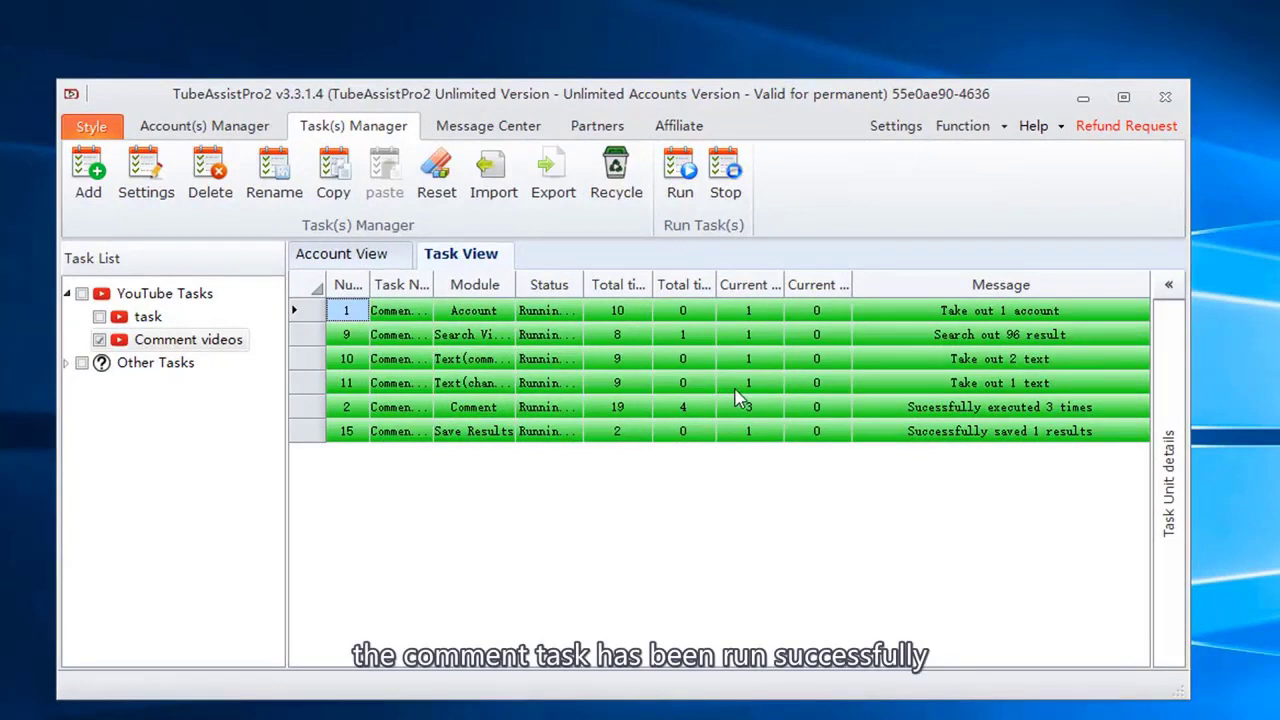
- Switch to Account View, maximize the window, and select the row showing Comment stats 3/17/9992(1Day)
{"action": "left_click", "coordinate": [393, 259]}
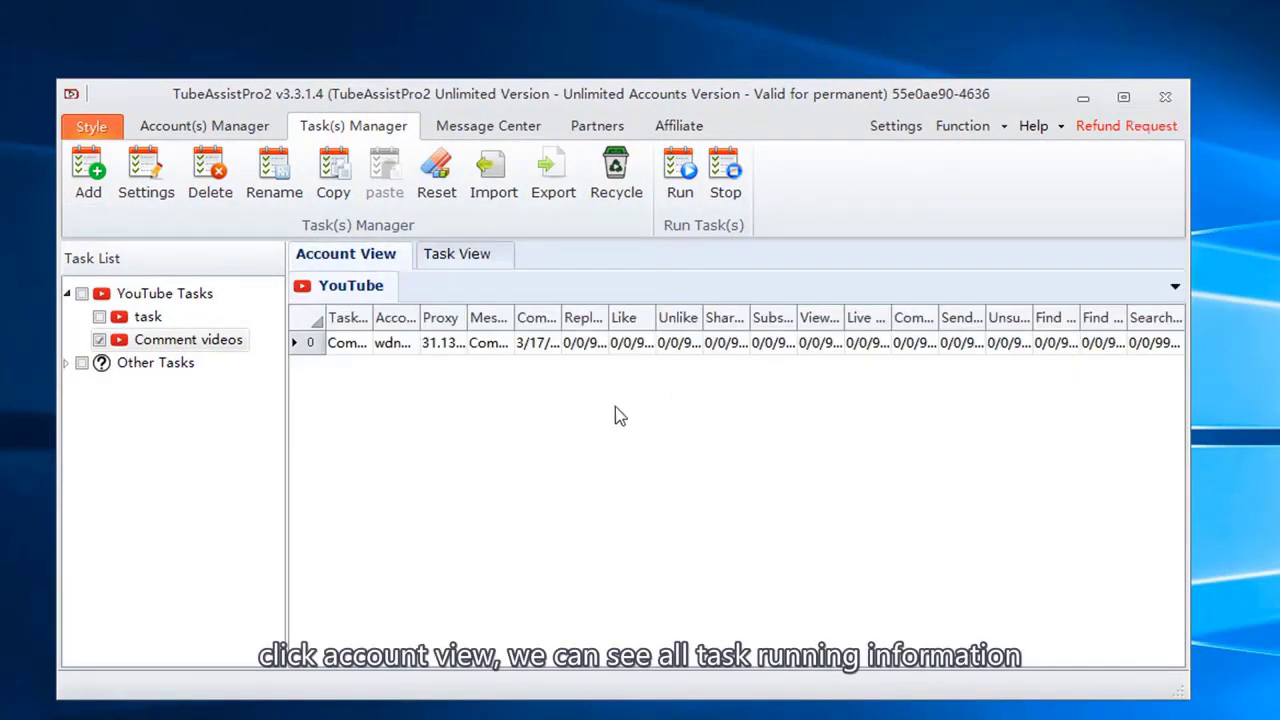
{"action": "left_click", "coordinate": [1124, 97]}
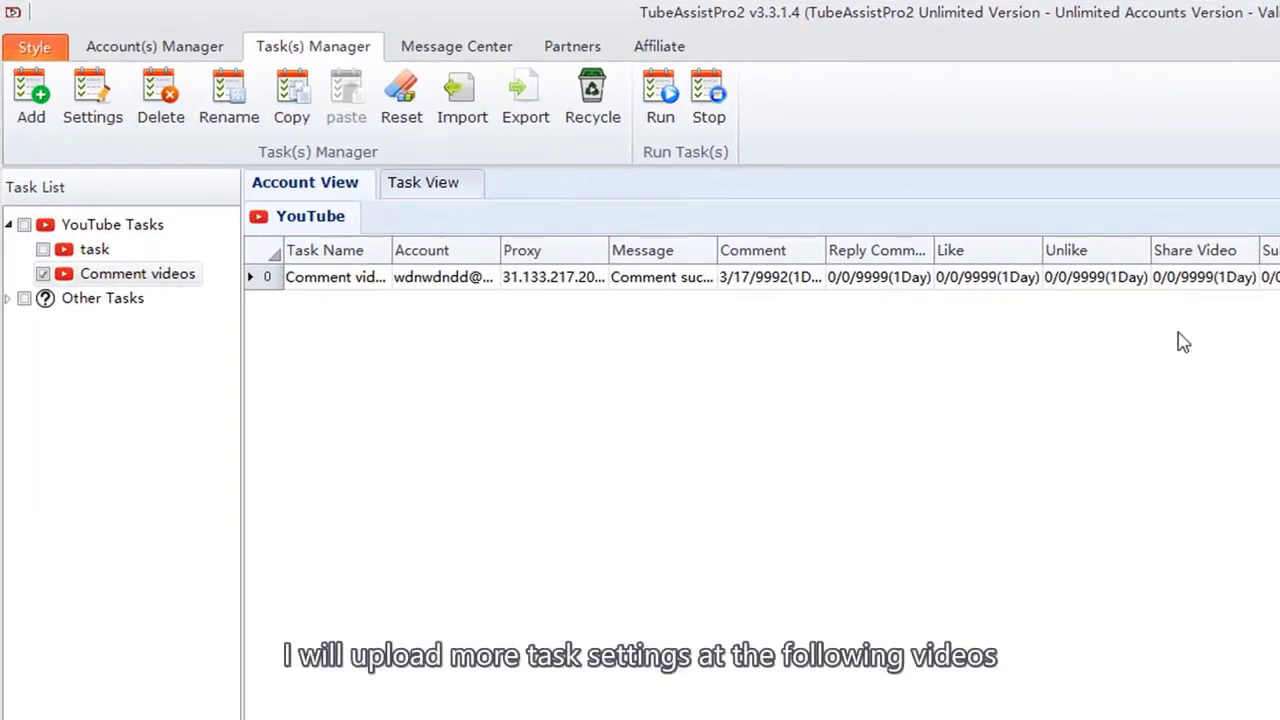
{"action": "left_click", "coordinate": [437, 277]}
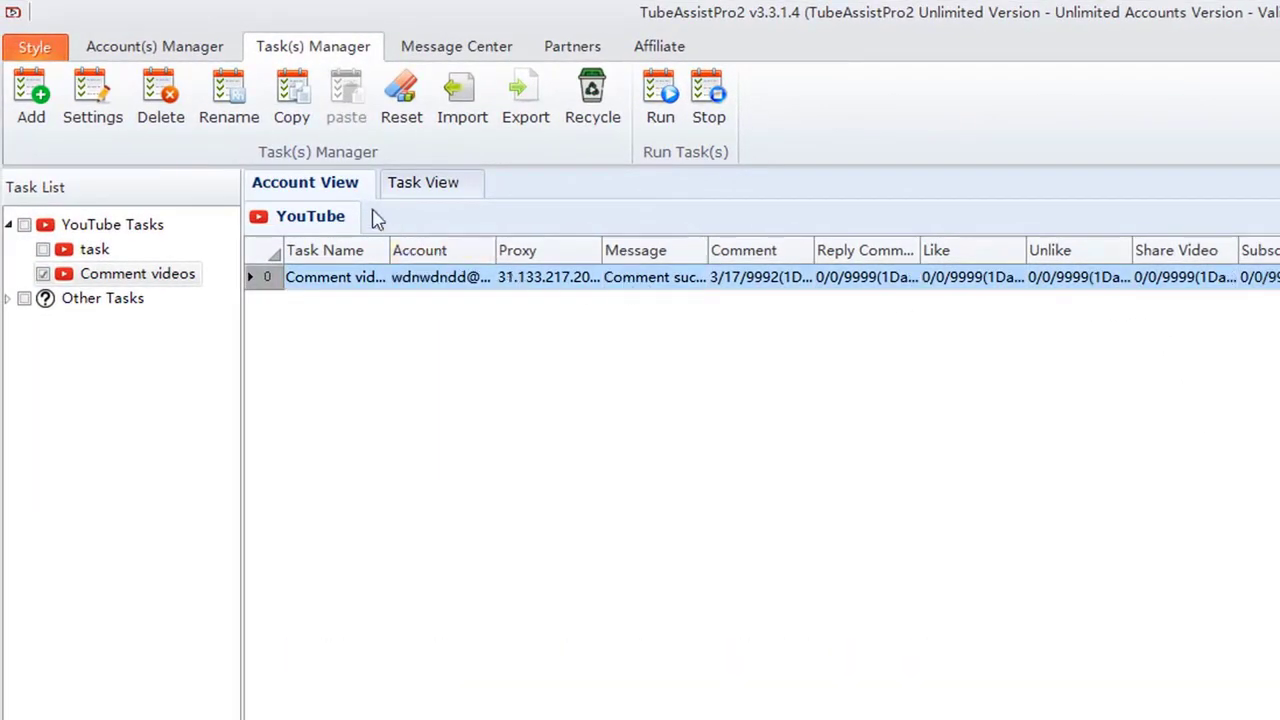